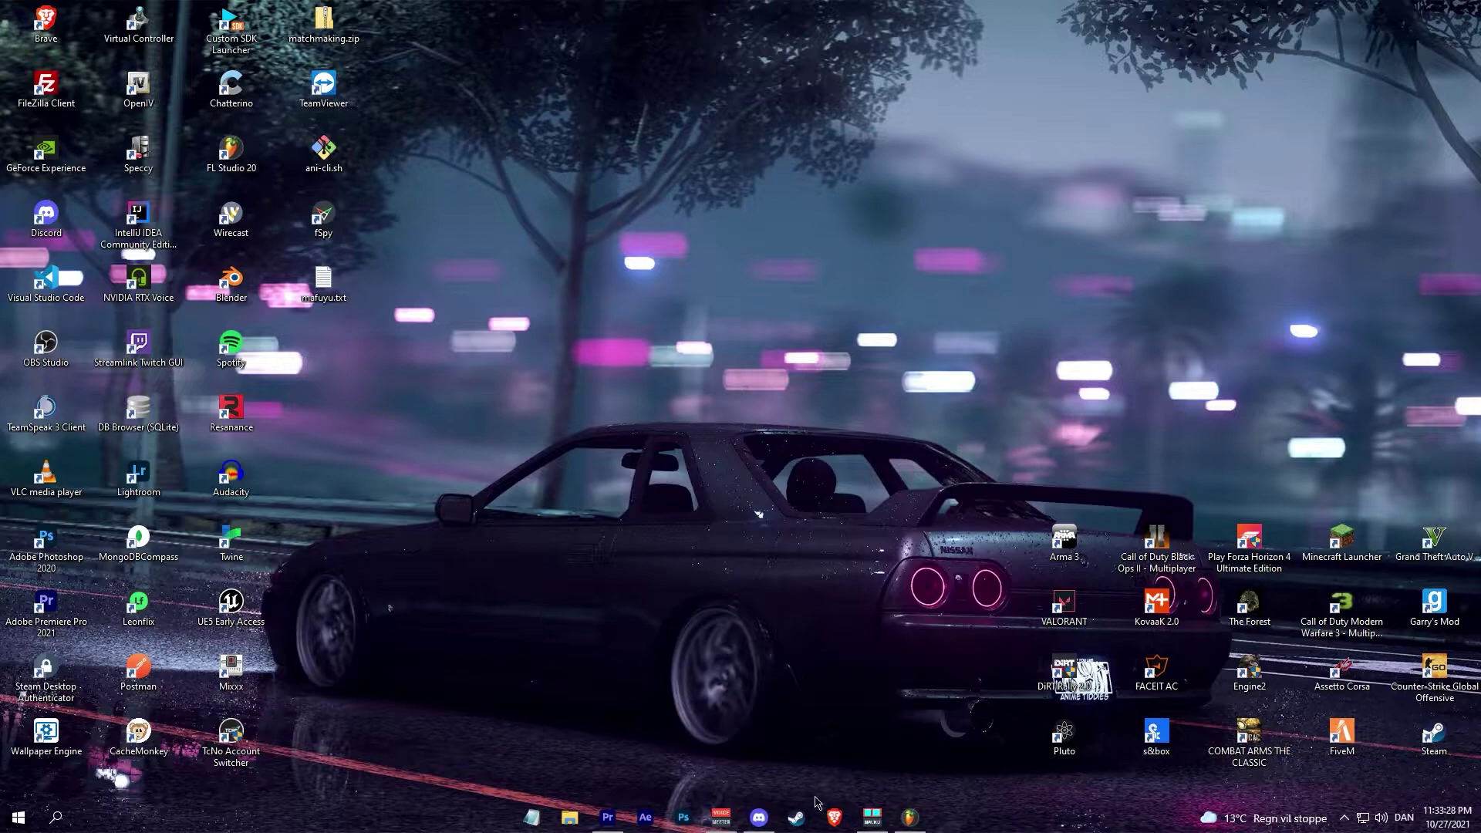
Switch to FL Studio, bring Voicemeeter Banana up in front of it, and examine the Mic and vAudio input strips.
click(913, 815)
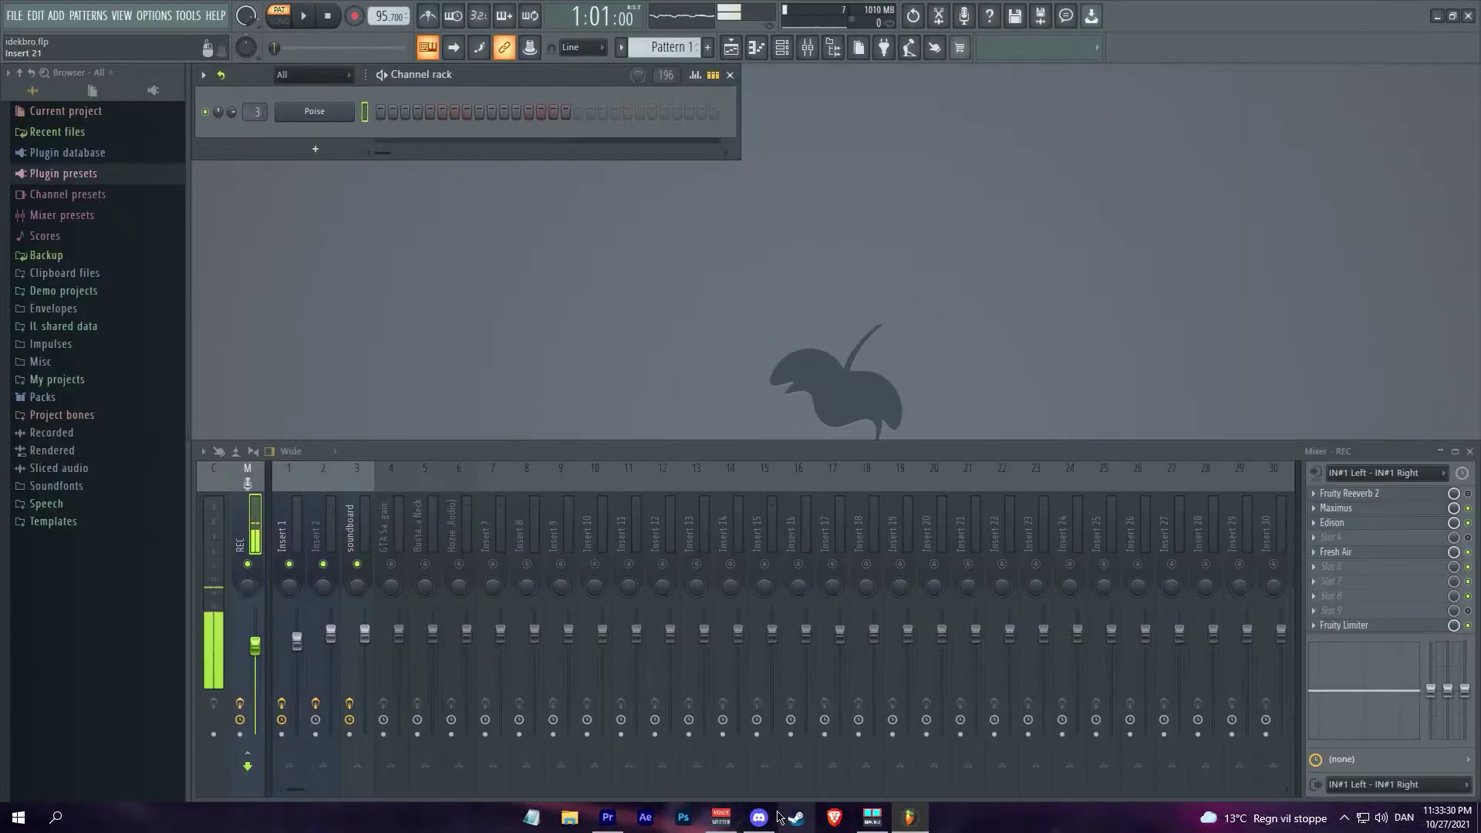
click(721, 820)
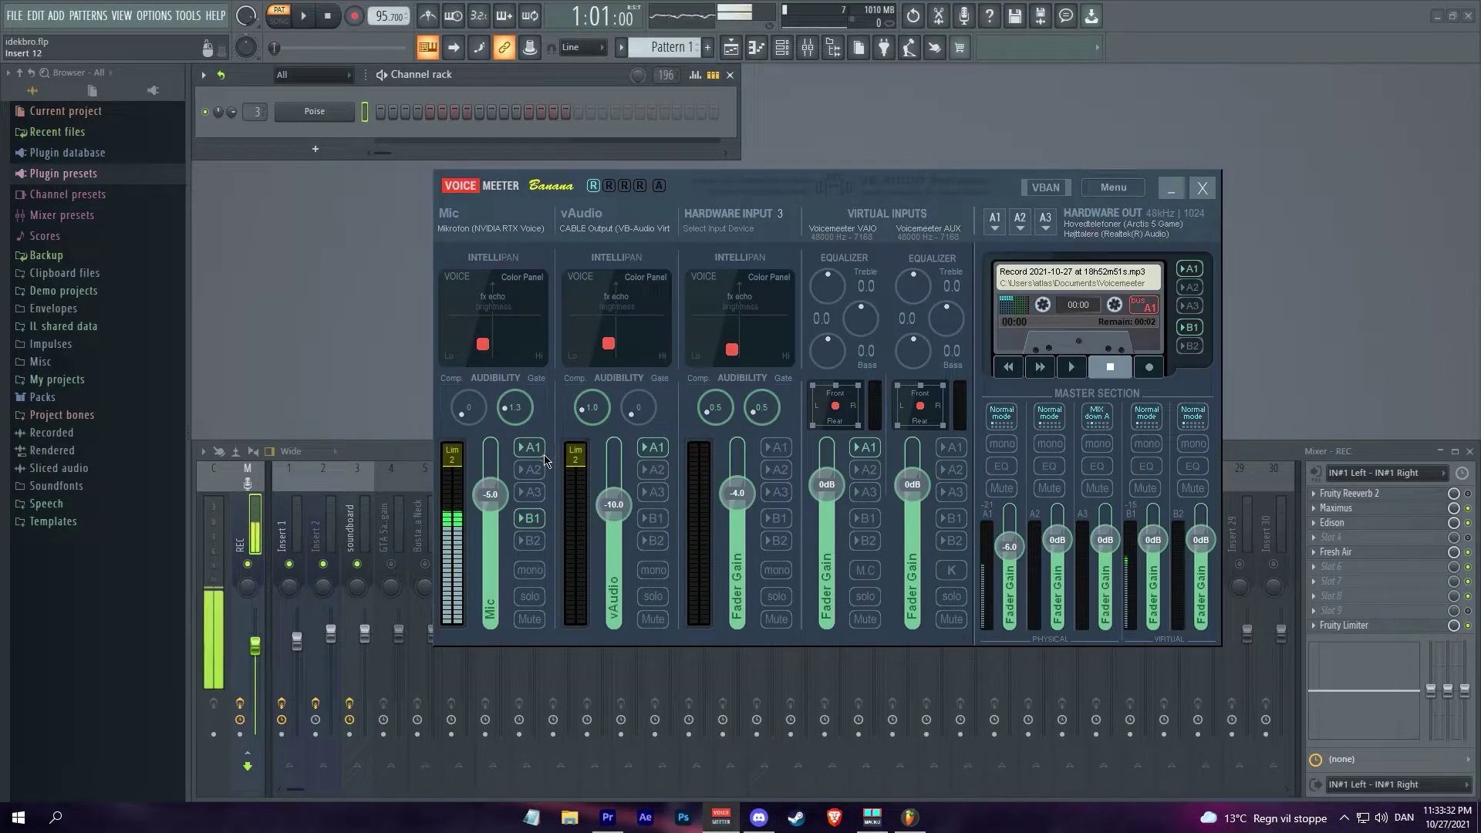
drag(770, 190, 800, 207)
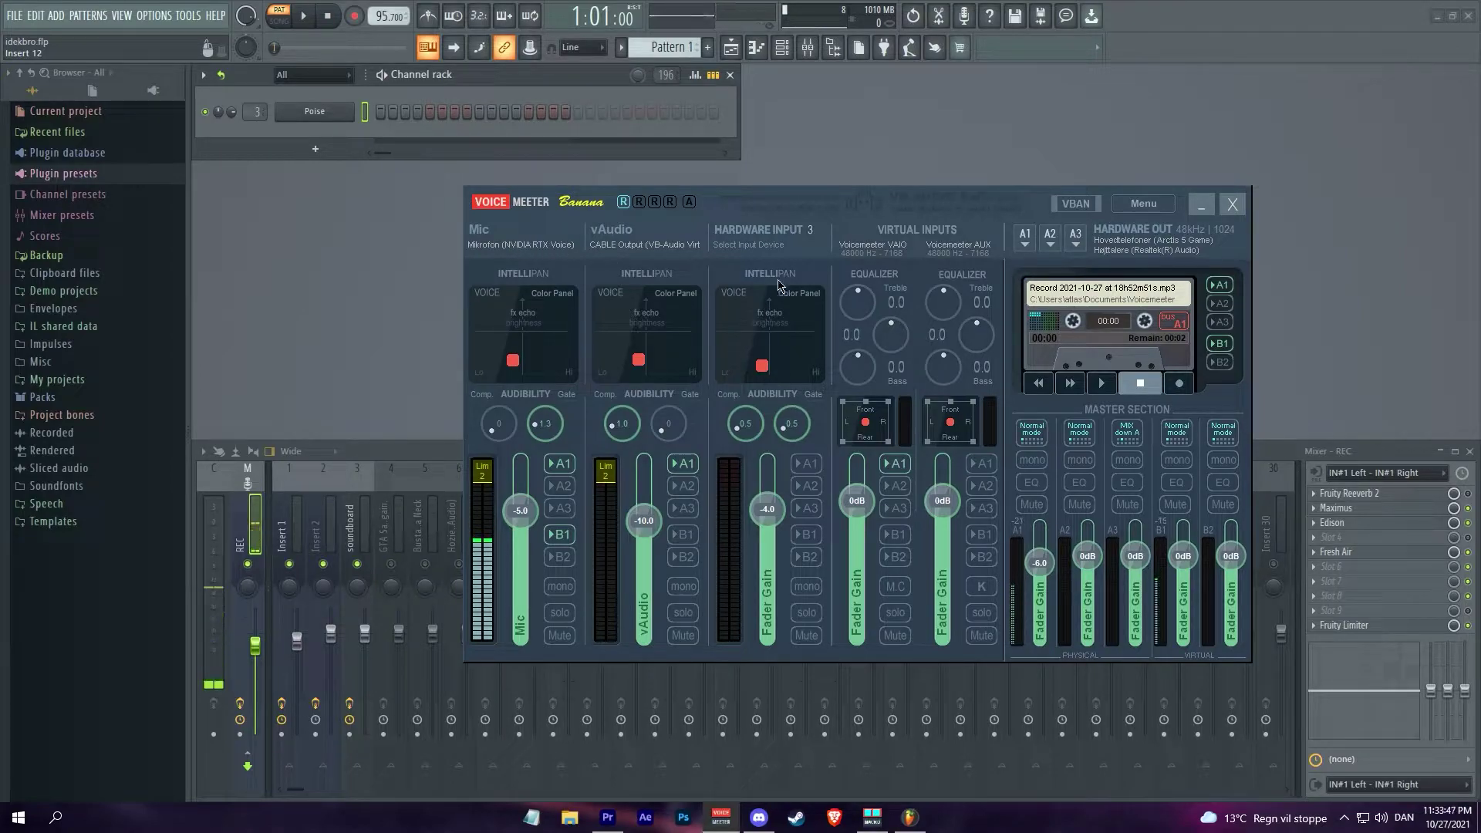
drag(751, 280, 846, 270)
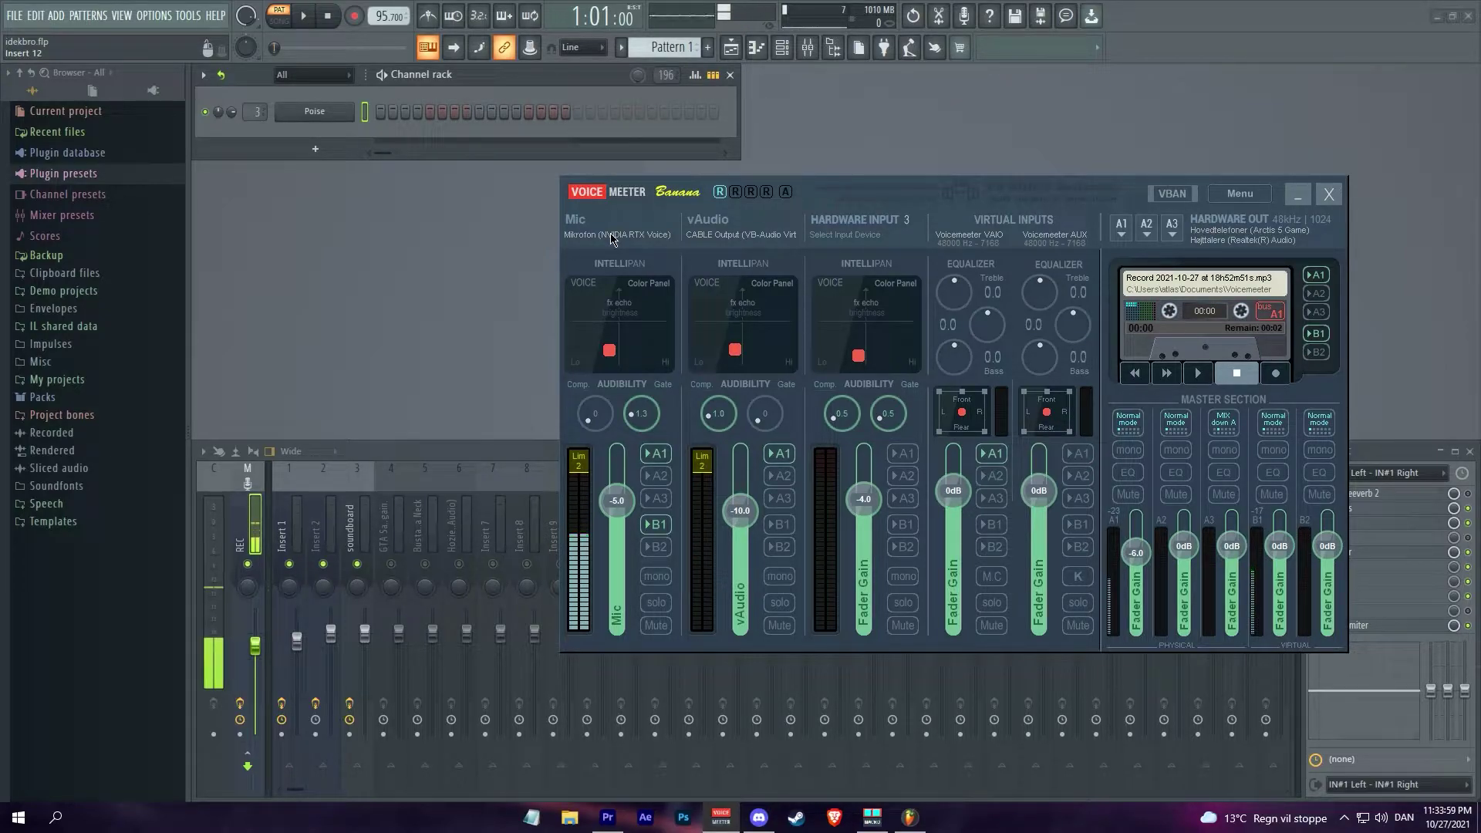
drag(611, 238, 616, 238)
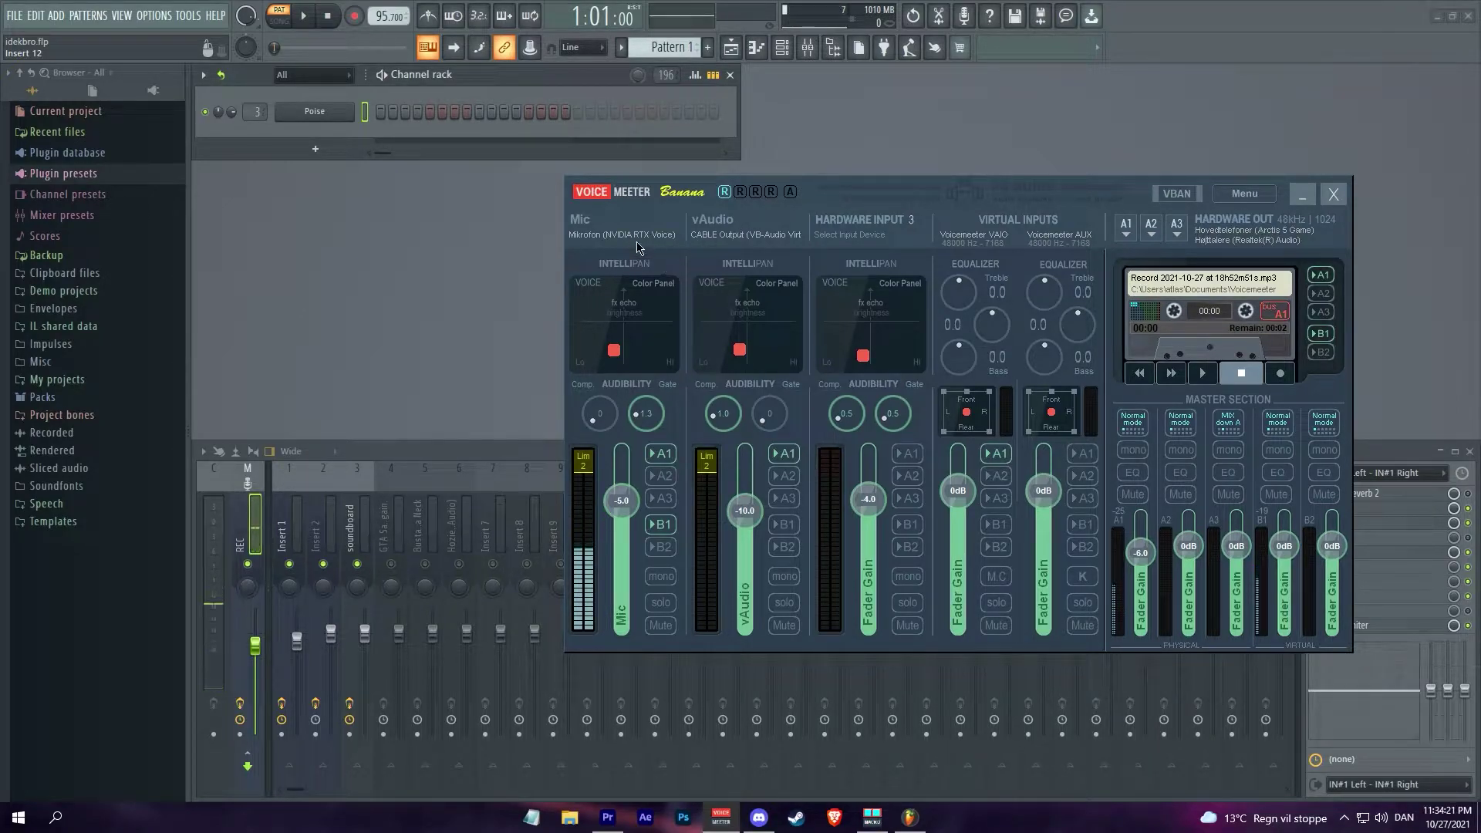
Examine the Patch Insert channels in Voicemeeter's System Settings / Options, comparing them with the hardware input strips, and close the dialog.
click(1245, 193)
click(1265, 541)
drag(1142, 191, 894, 168)
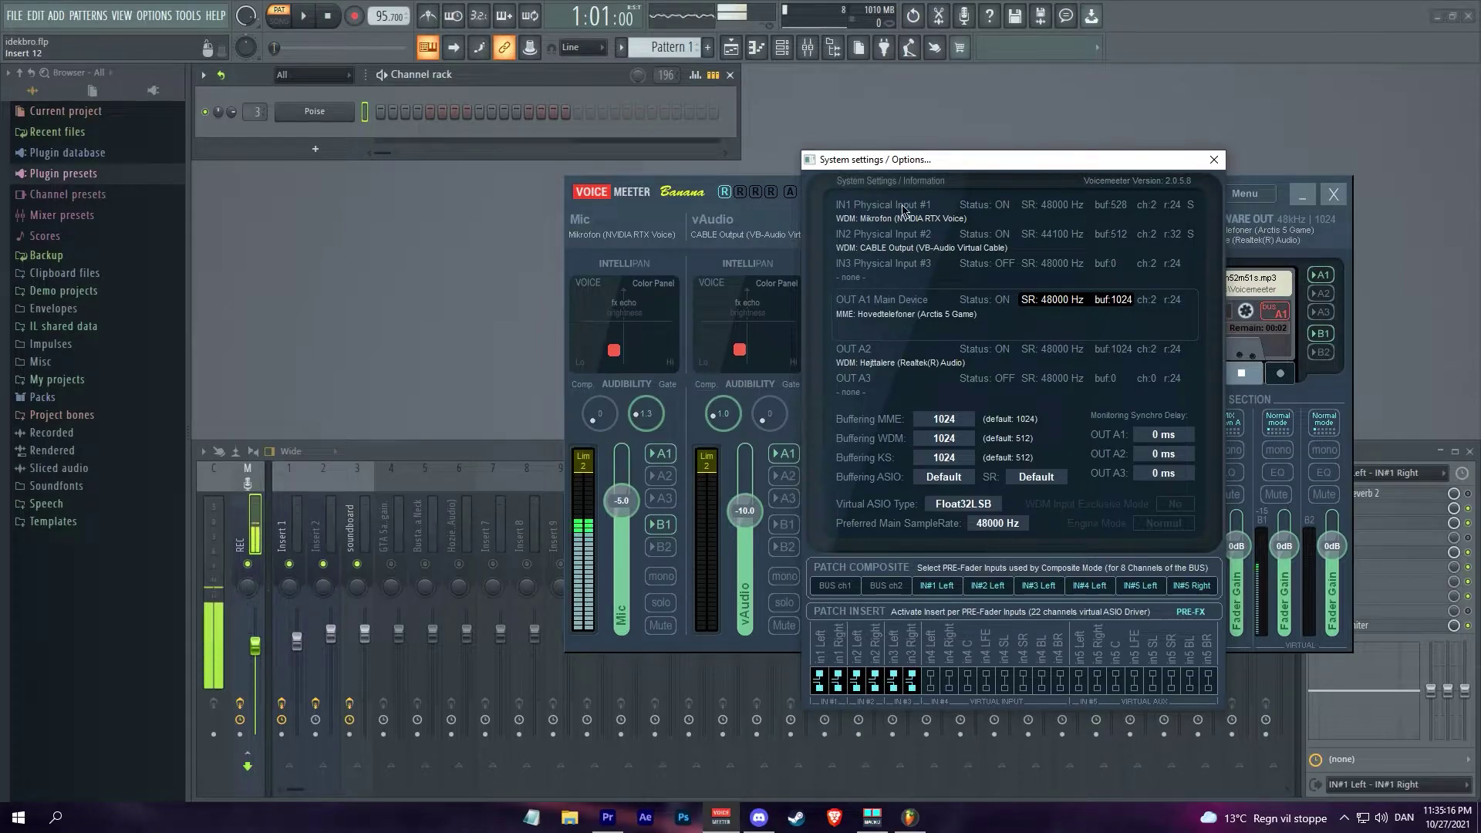
drag(894, 165, 873, 99)
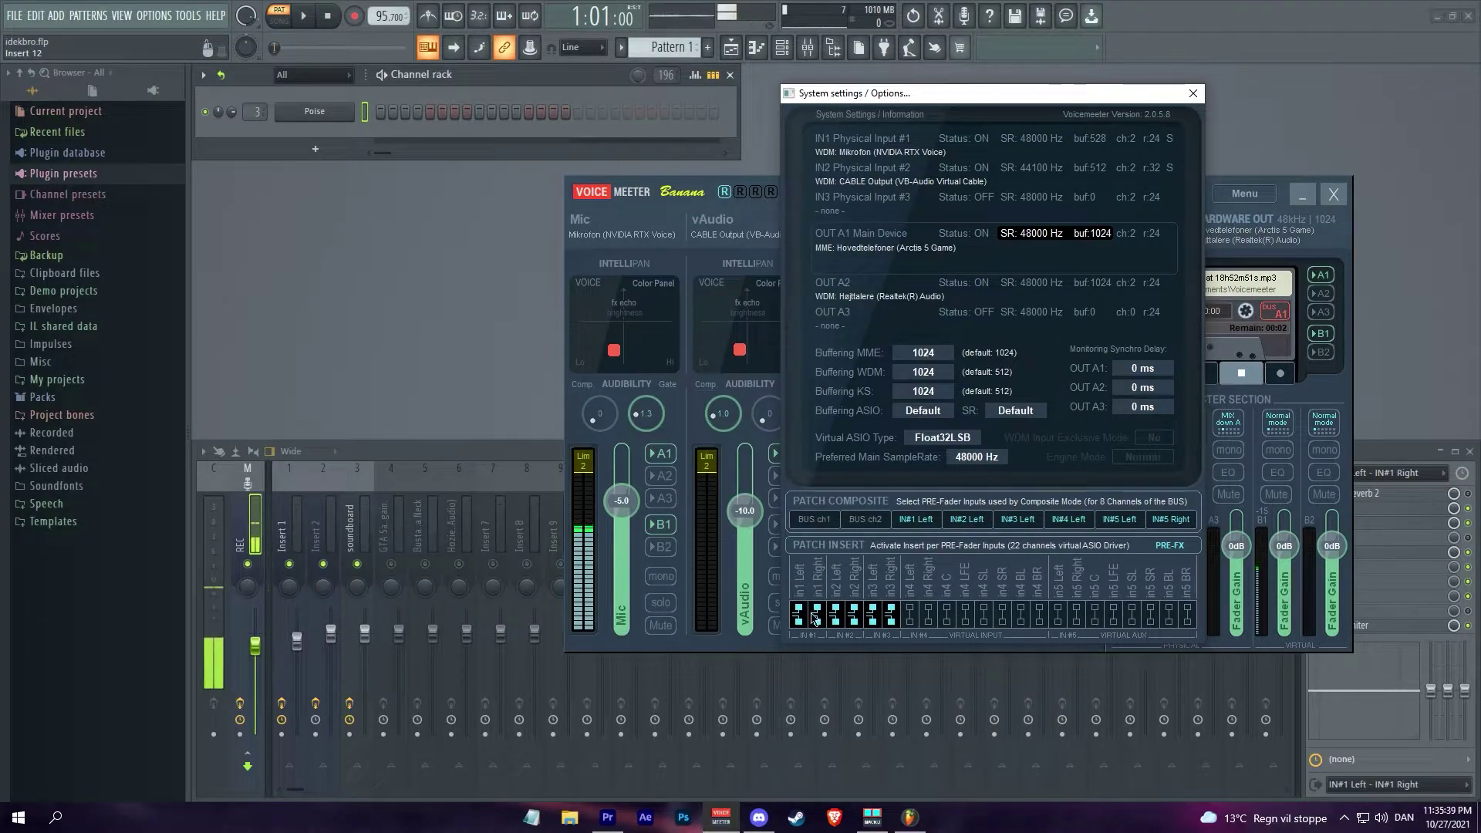
drag(855, 94, 986, 145)
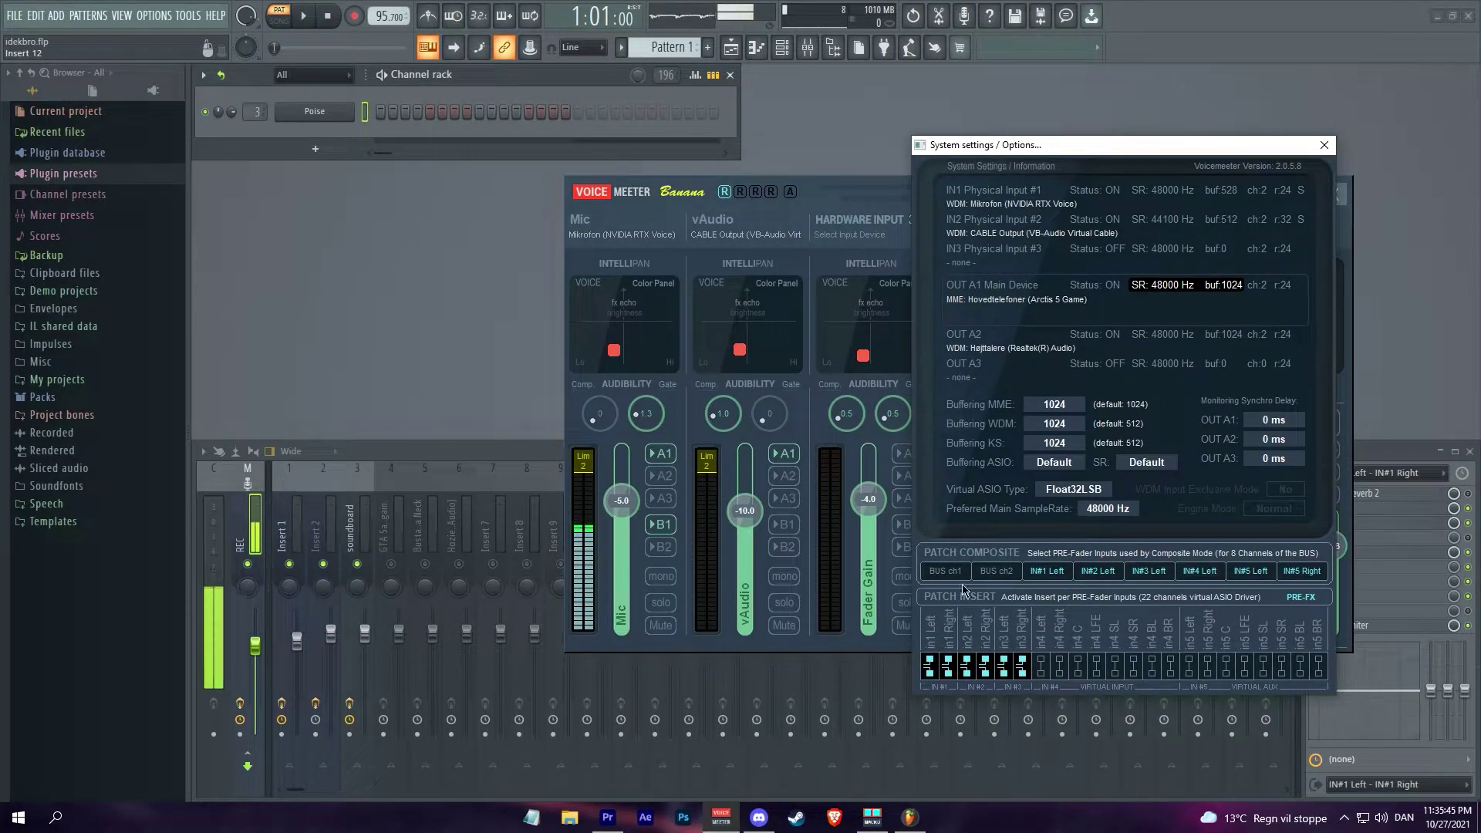
drag(1011, 148, 1078, 144)
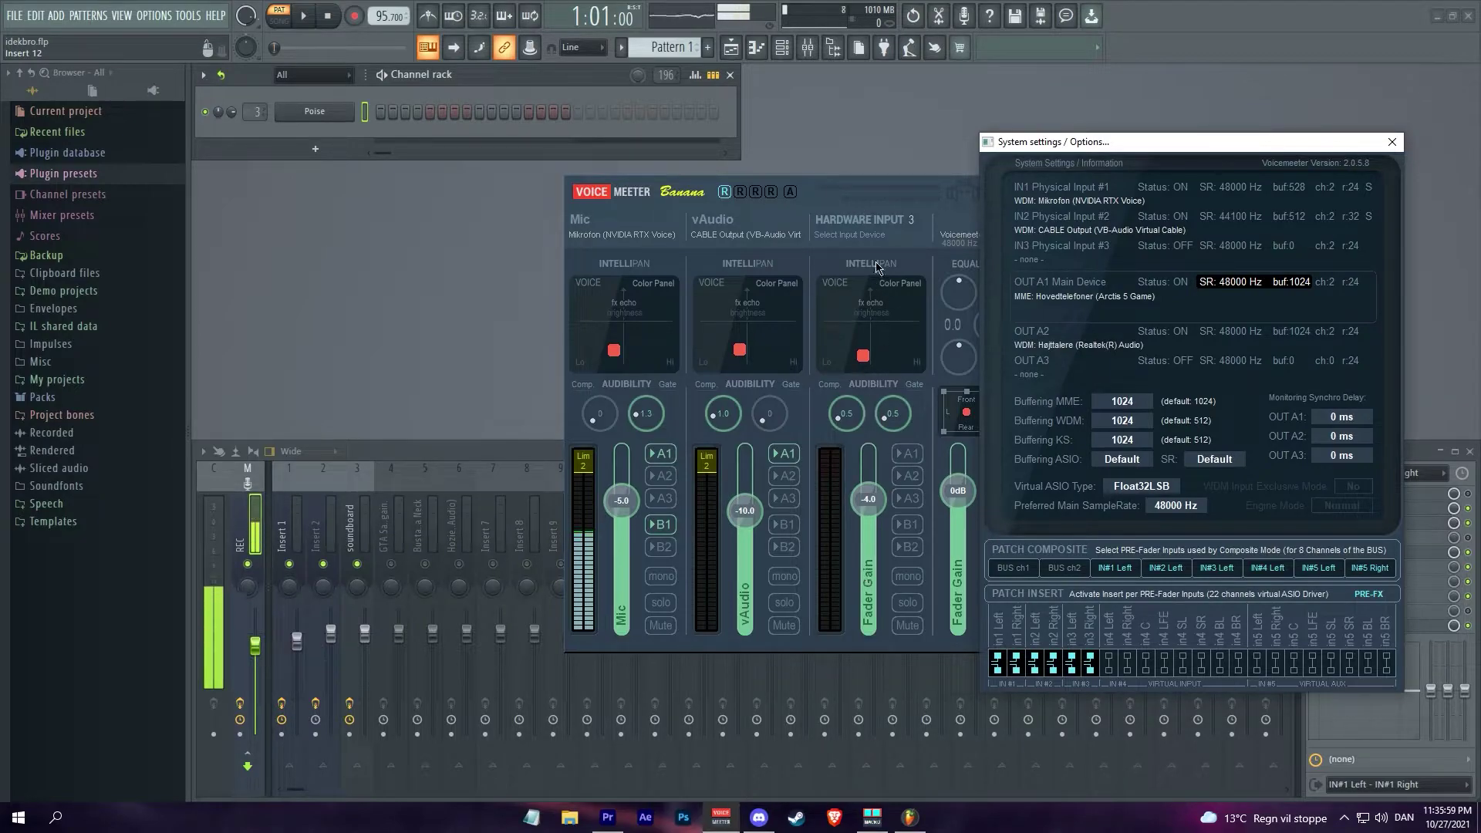
drag(1093, 143, 1015, 141)
drag(931, 187, 721, 189)
drag(691, 498, 544, 502)
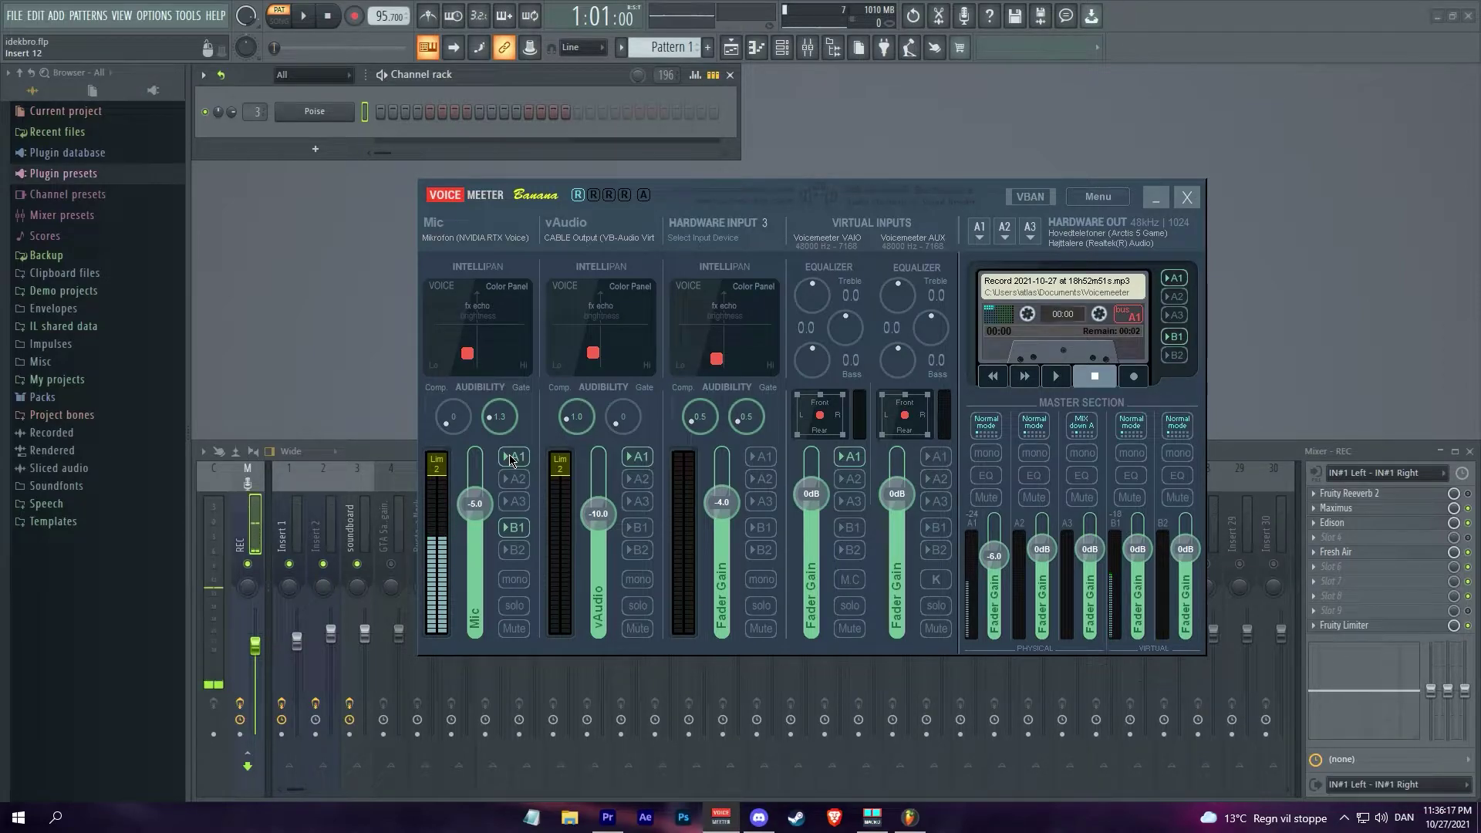
Put Voicemeeter away to return to FL Studio, and toggle the mixer's visibility off and on.
click(1152, 202)
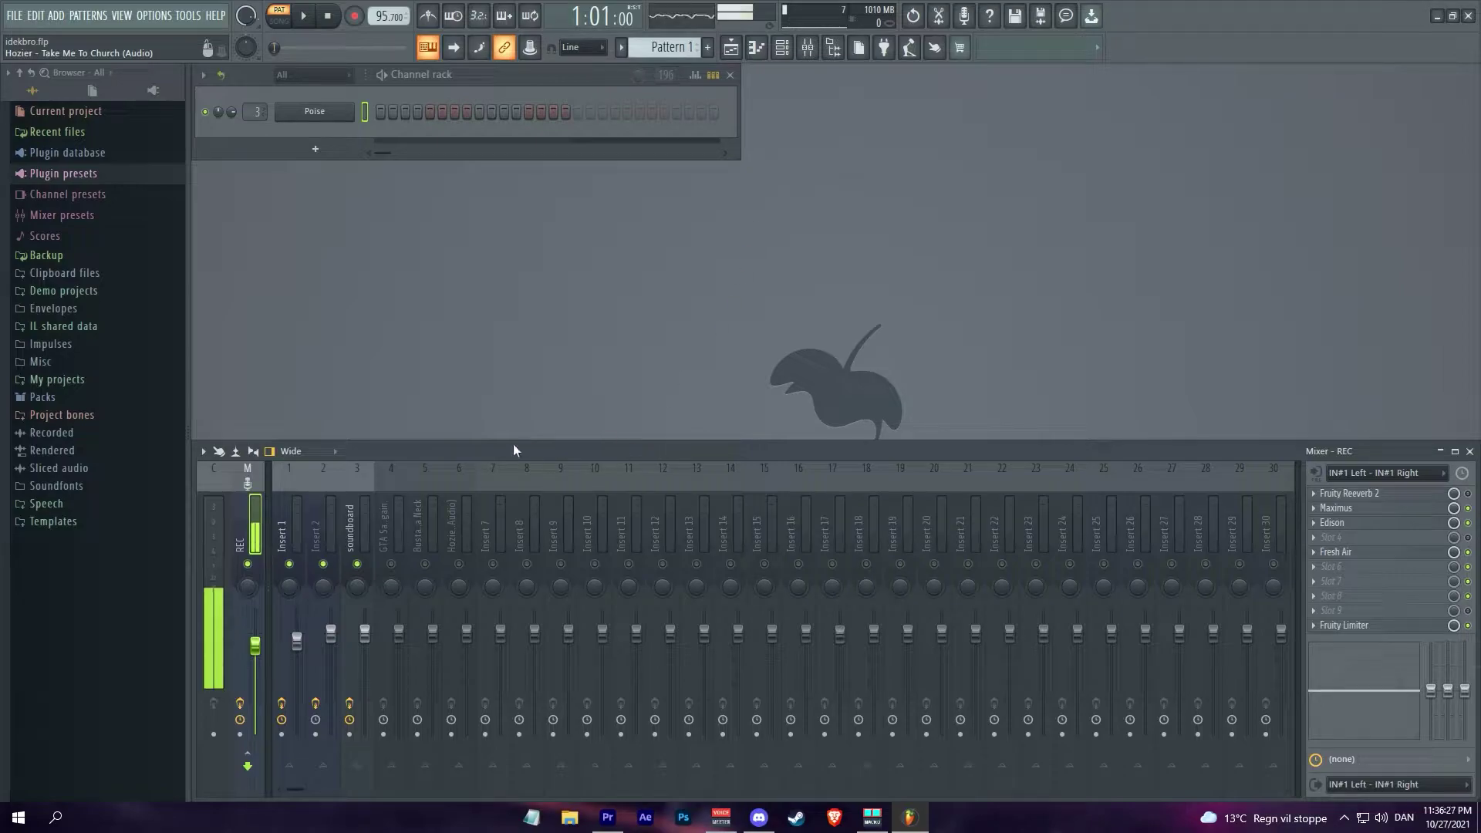
click(811, 53)
click(810, 52)
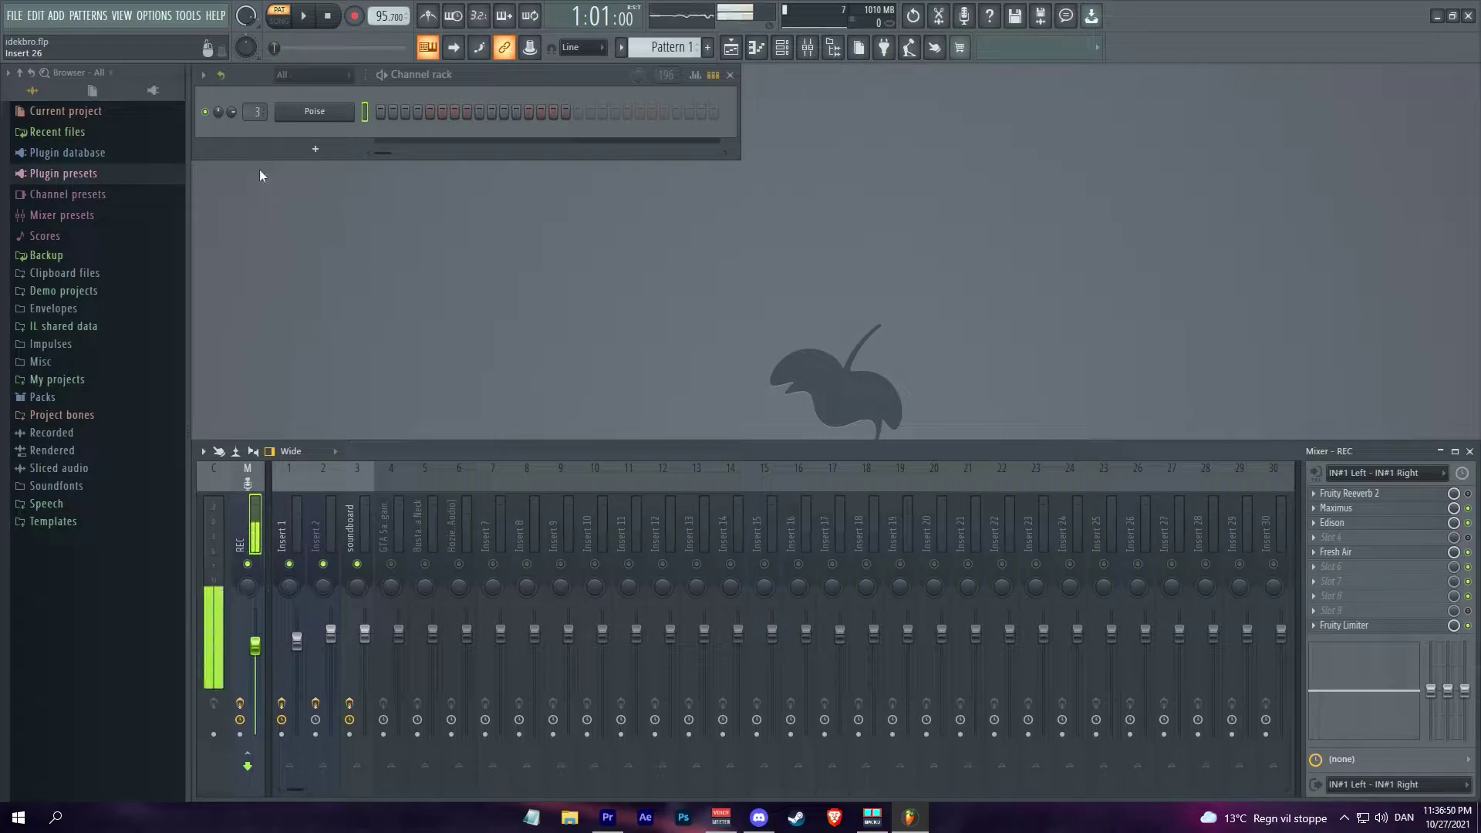
Open the program settings and view the MIDI input and output devices.
click(155, 16)
drag(642, 147, 862, 139)
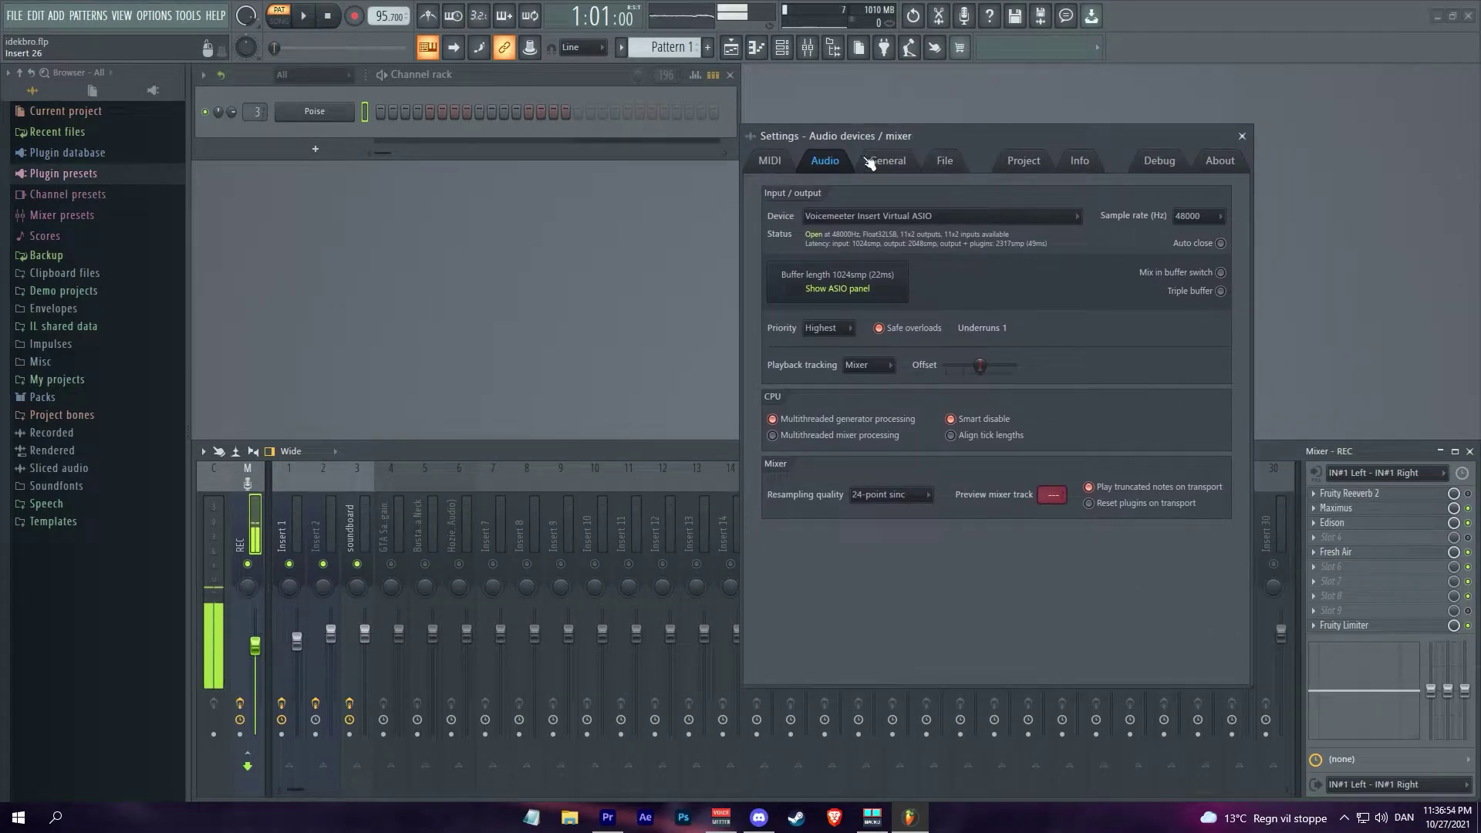
click(772, 159)
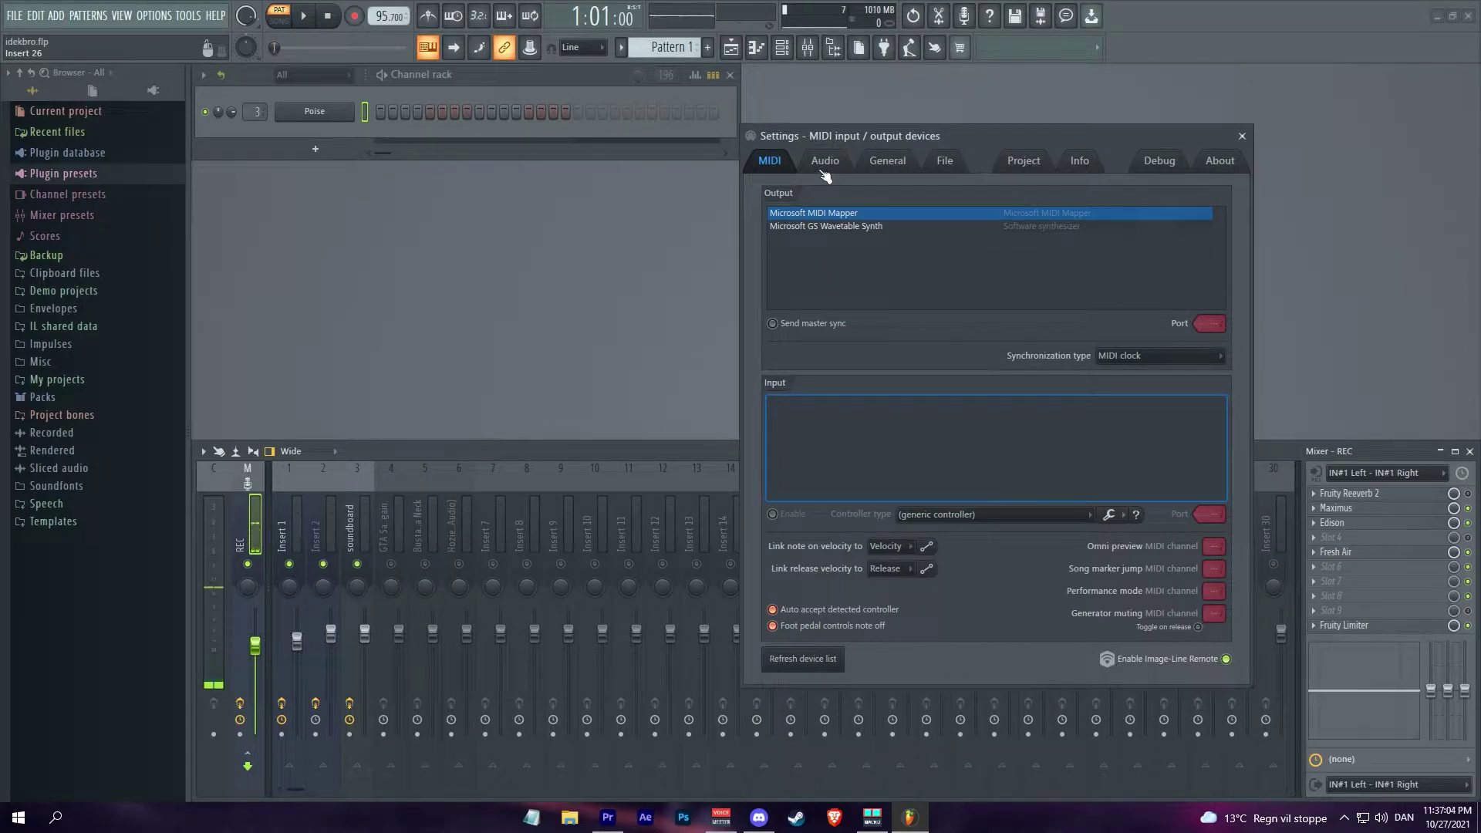
drag(832, 134, 807, 172)
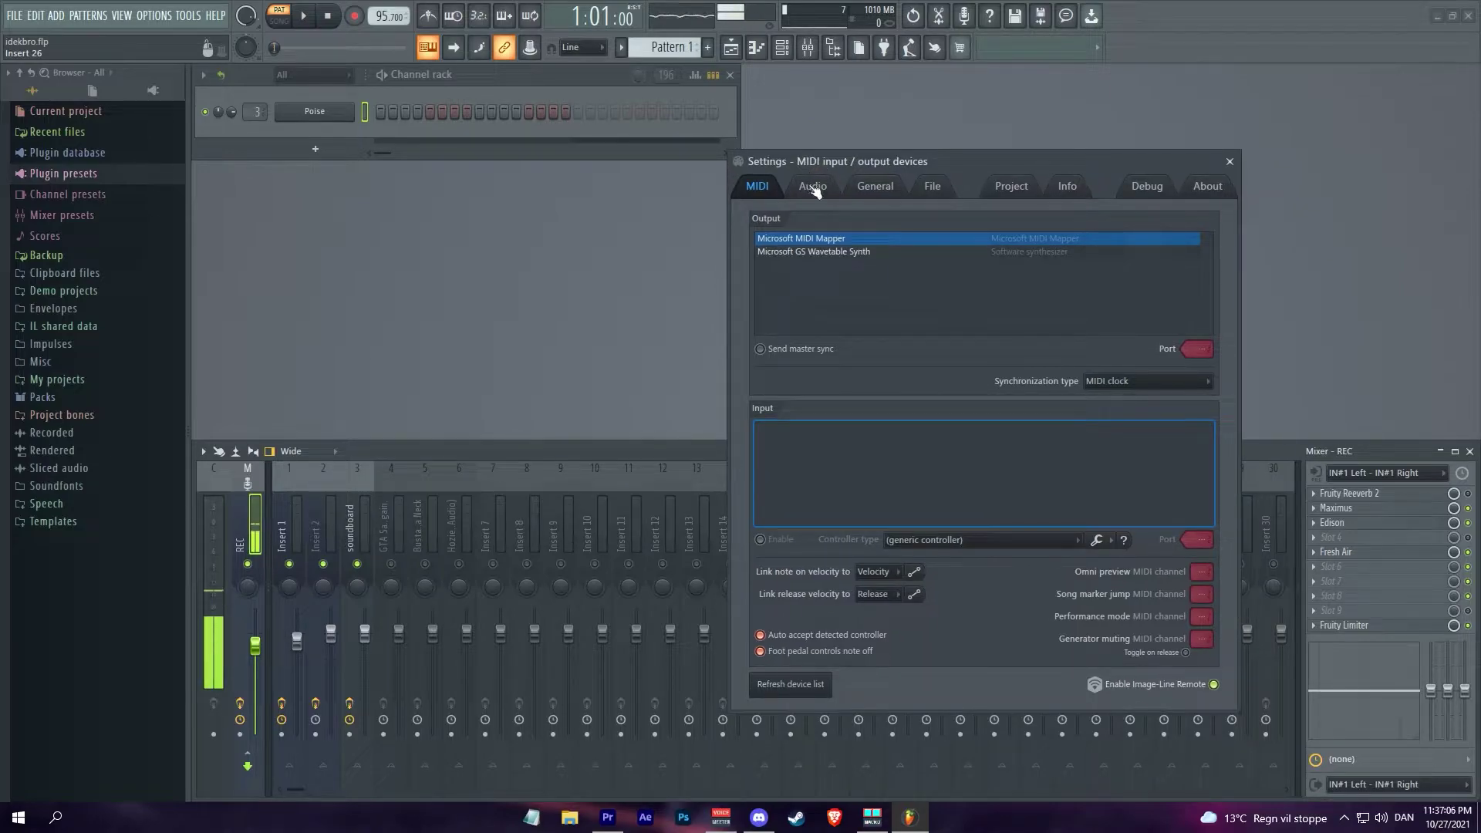
Show the audio settings and review the available devices, pointing out Voicemeeter Insert Virtual ASIO, without changing the selection.
click(814, 189)
click(772, 186)
click(807, 195)
click(767, 194)
click(811, 195)
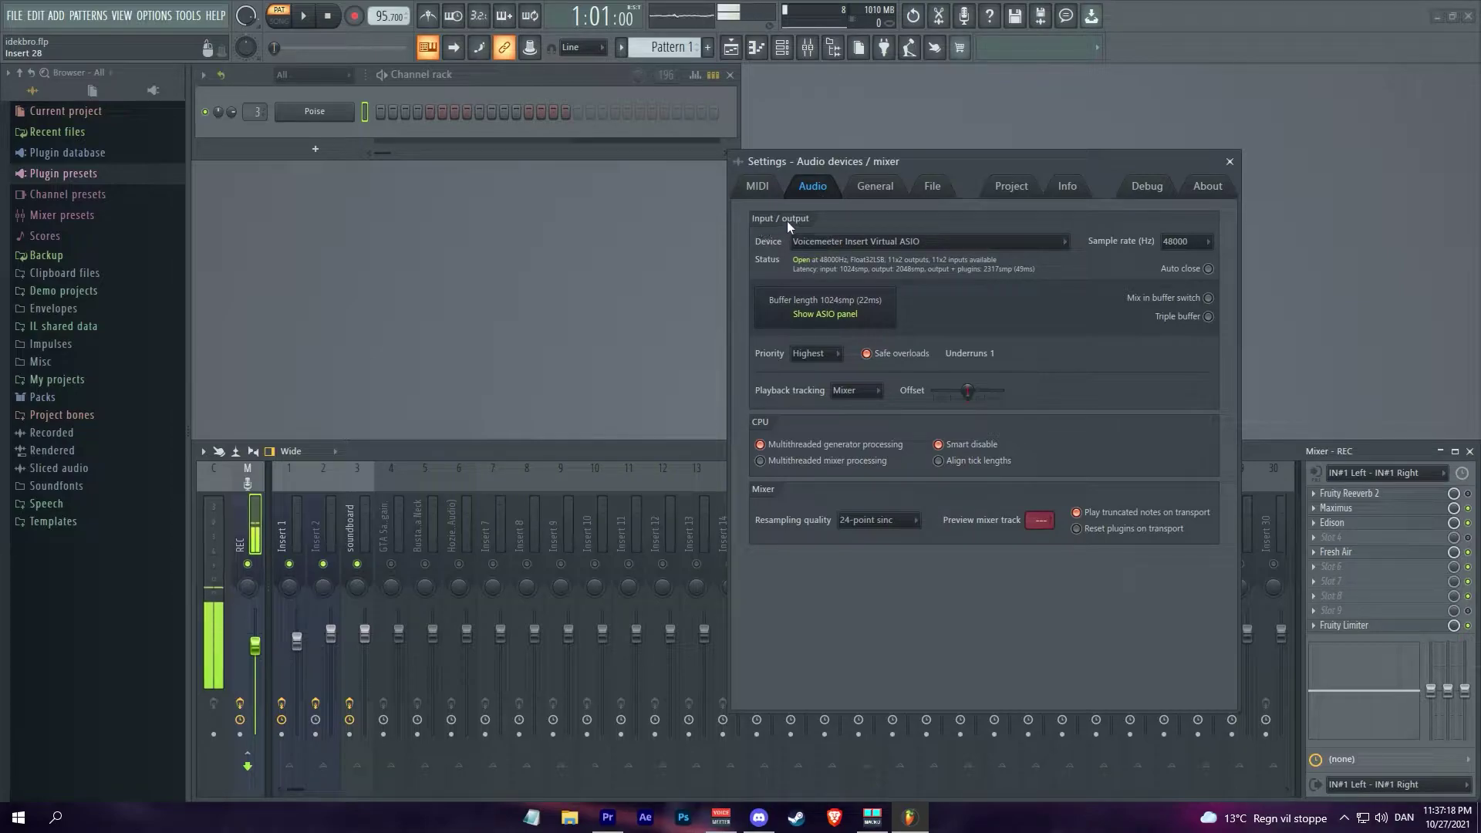
click(810, 243)
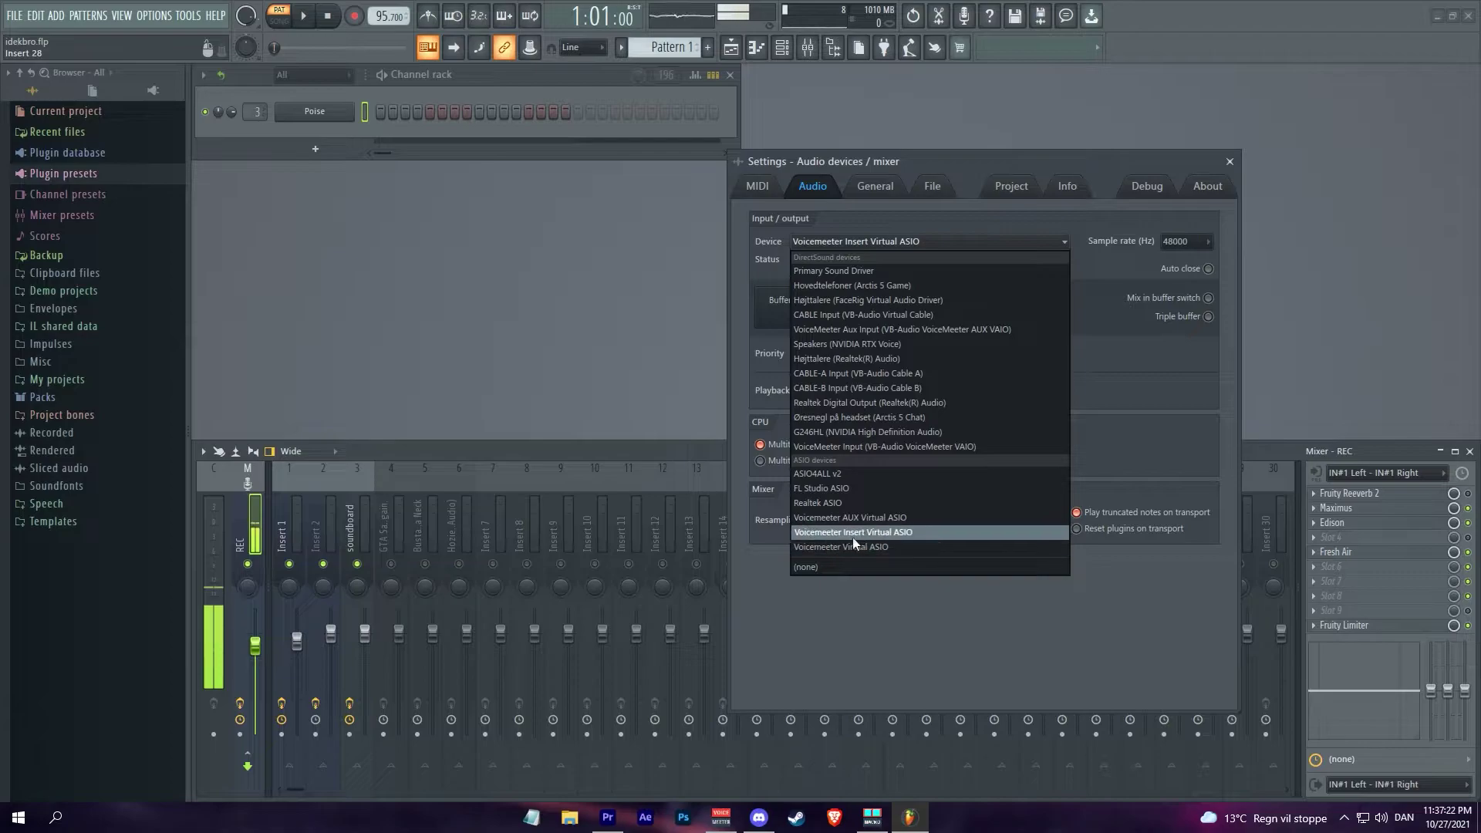
click(926, 627)
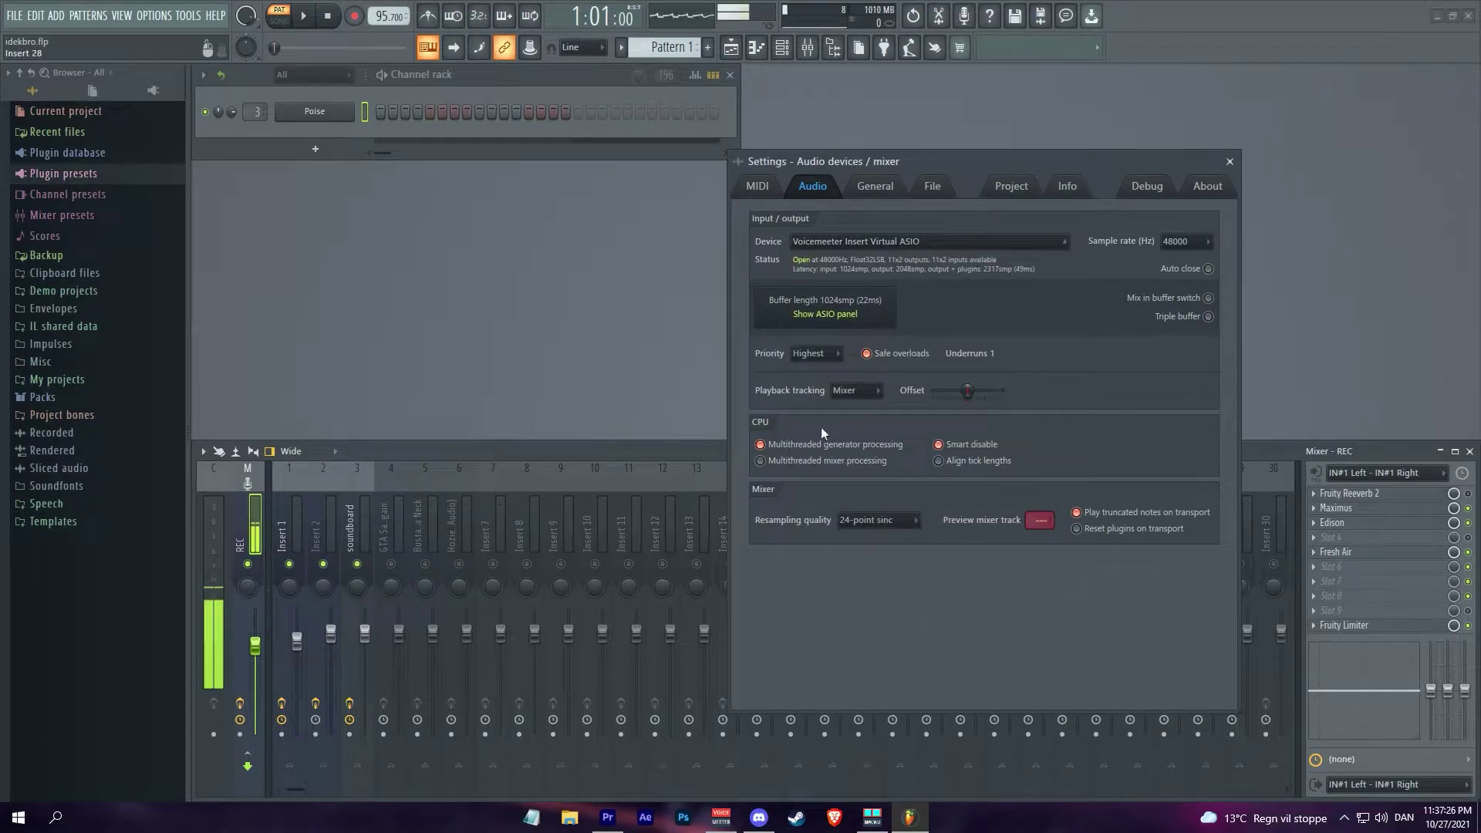
Check the sample rate in Voicemeeter's System Settings / Options against the sample rate in FL Studio's audio settings.
click(721, 818)
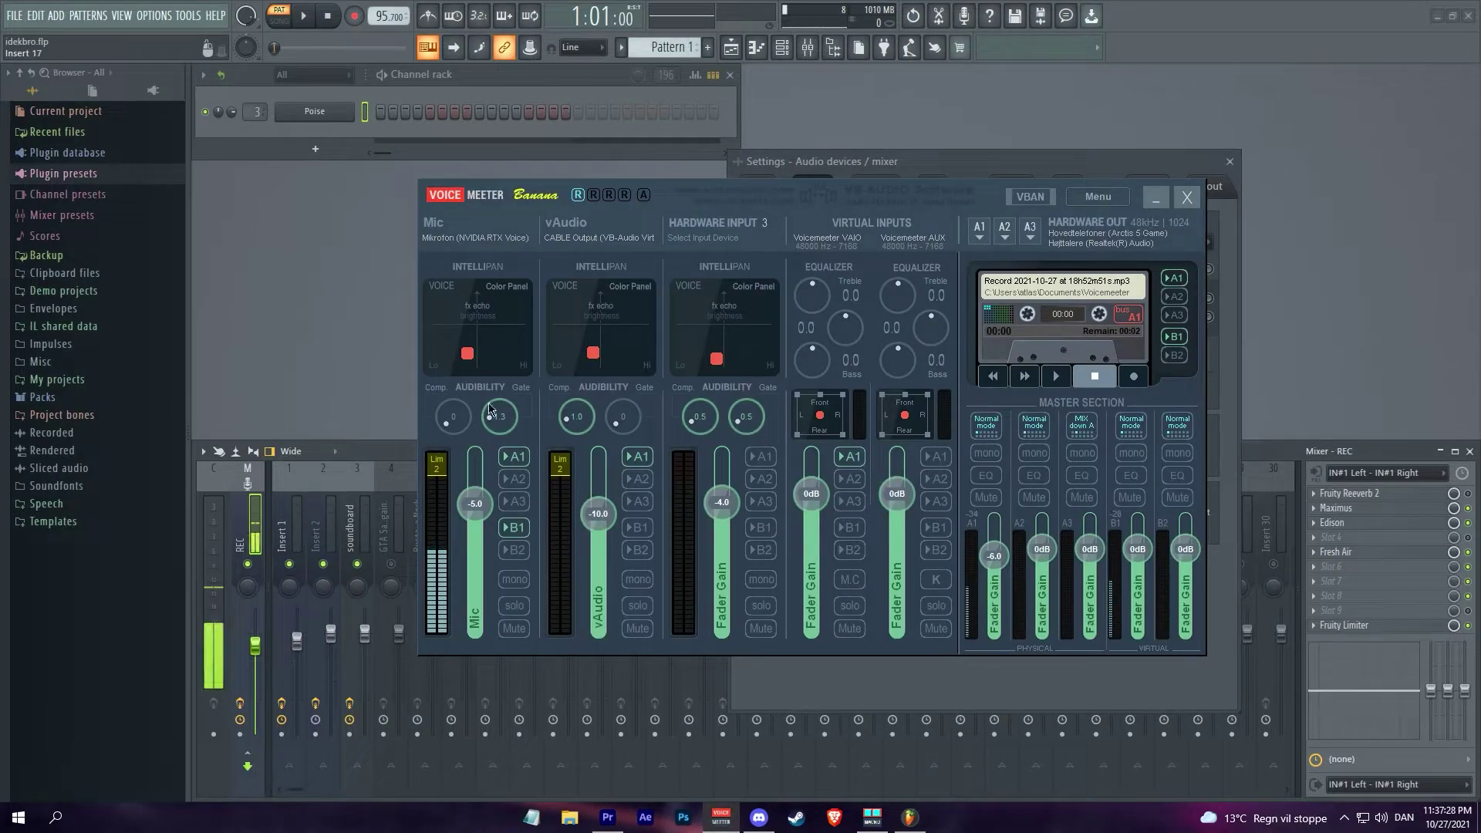
click(1098, 197)
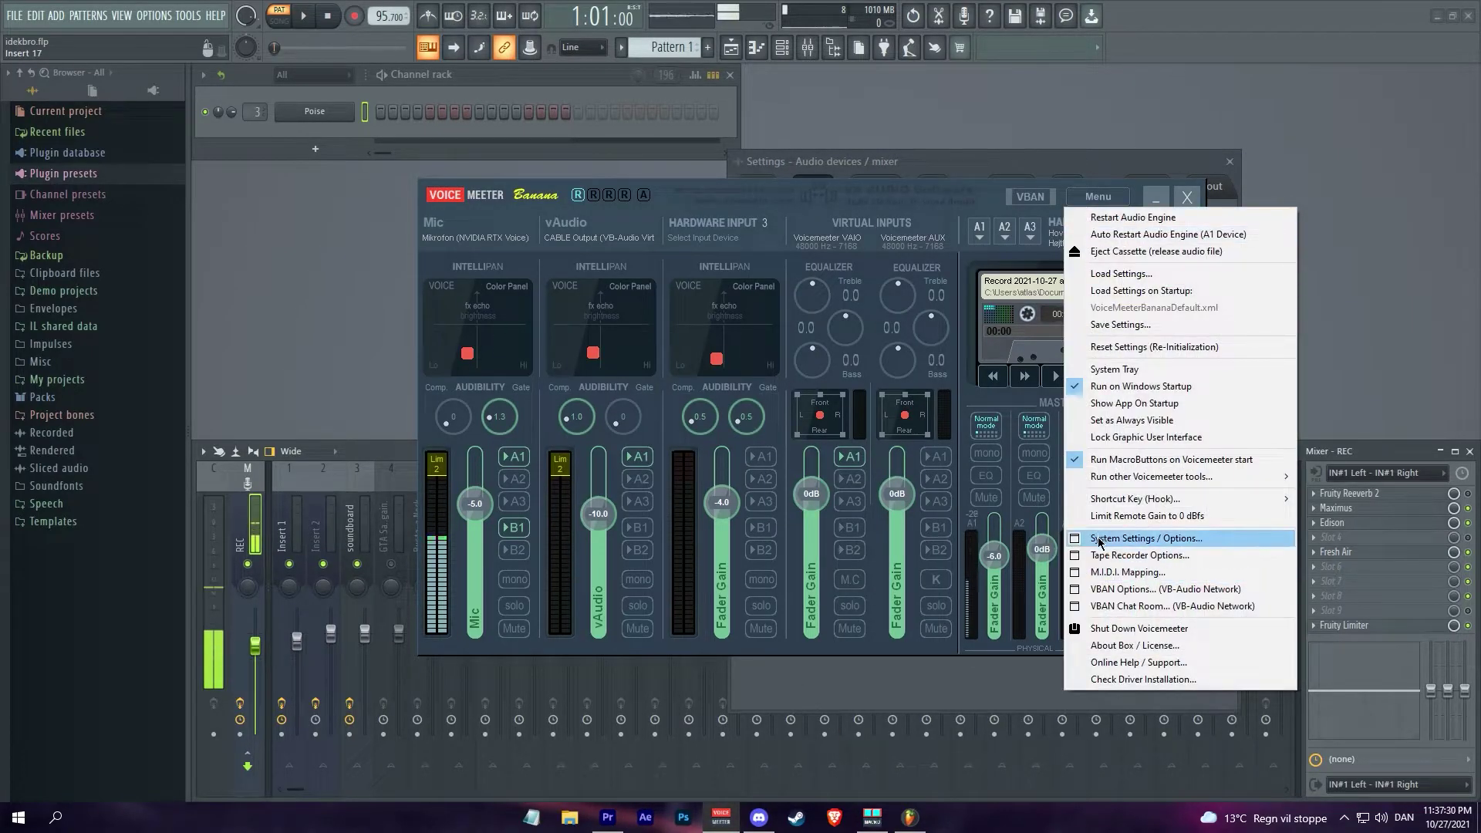
click(1219, 645)
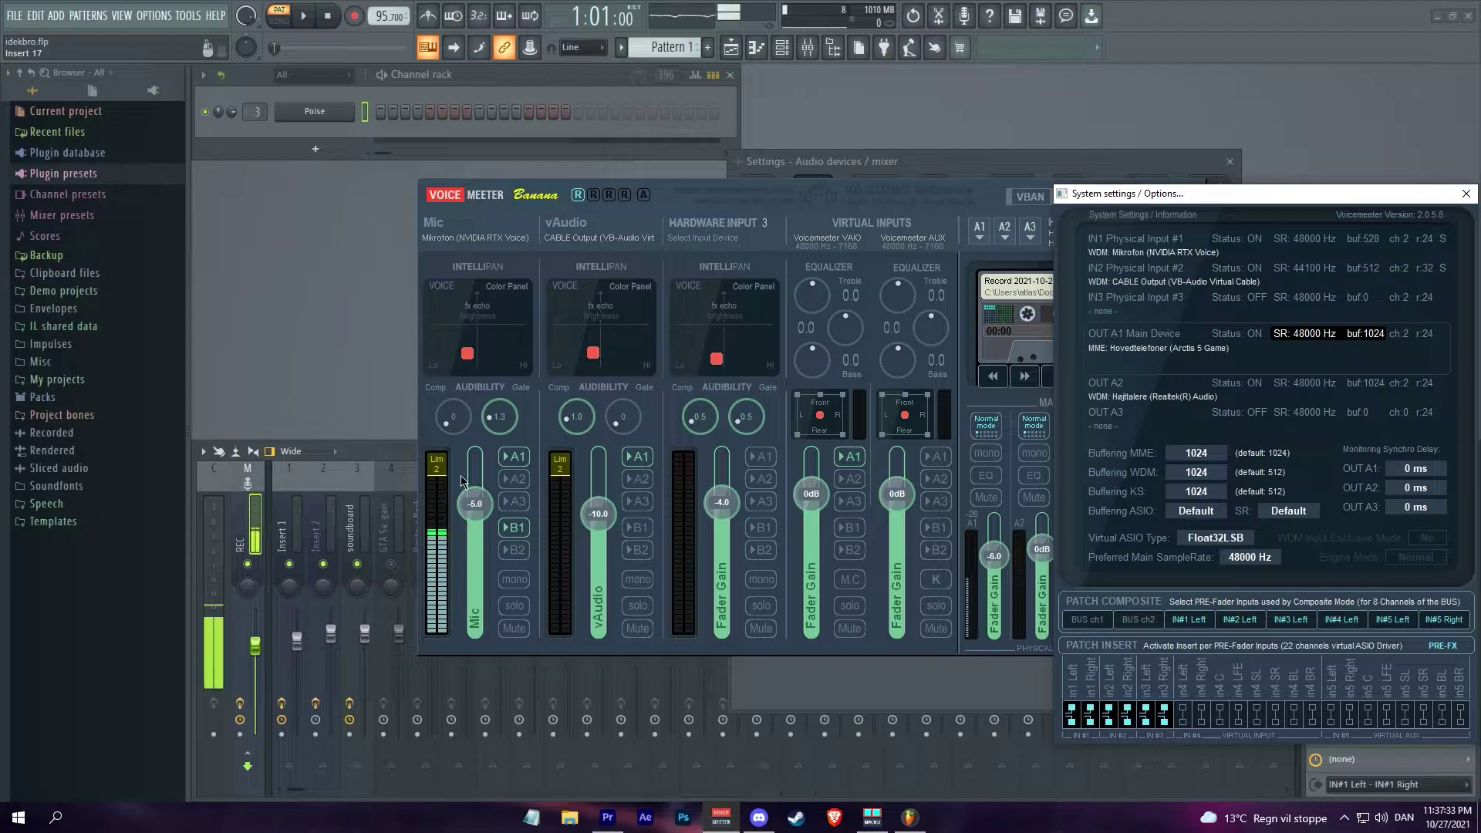
drag(1196, 195, 1137, 203)
key(Escape)
click(1156, 198)
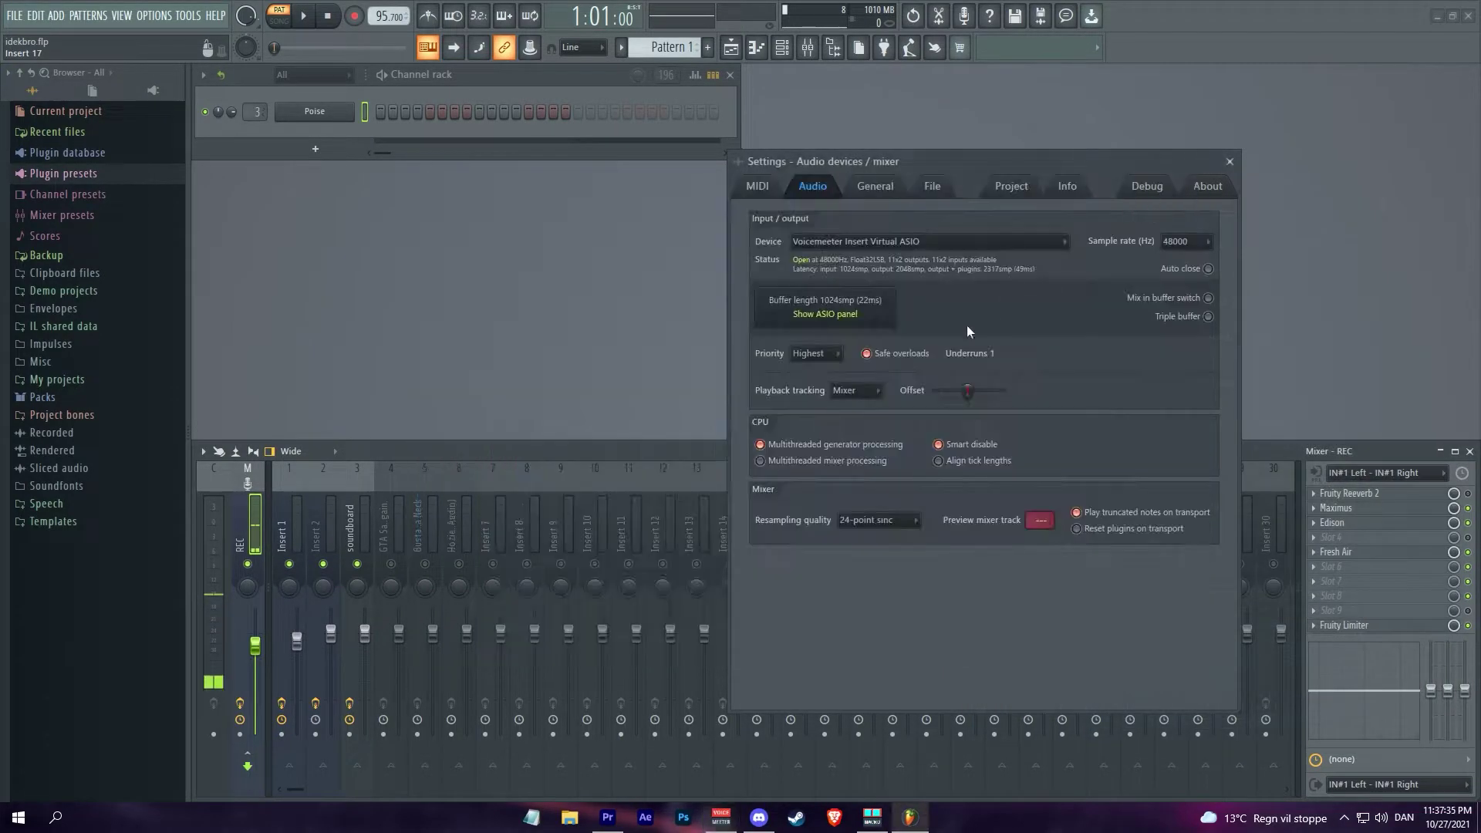
click(1182, 243)
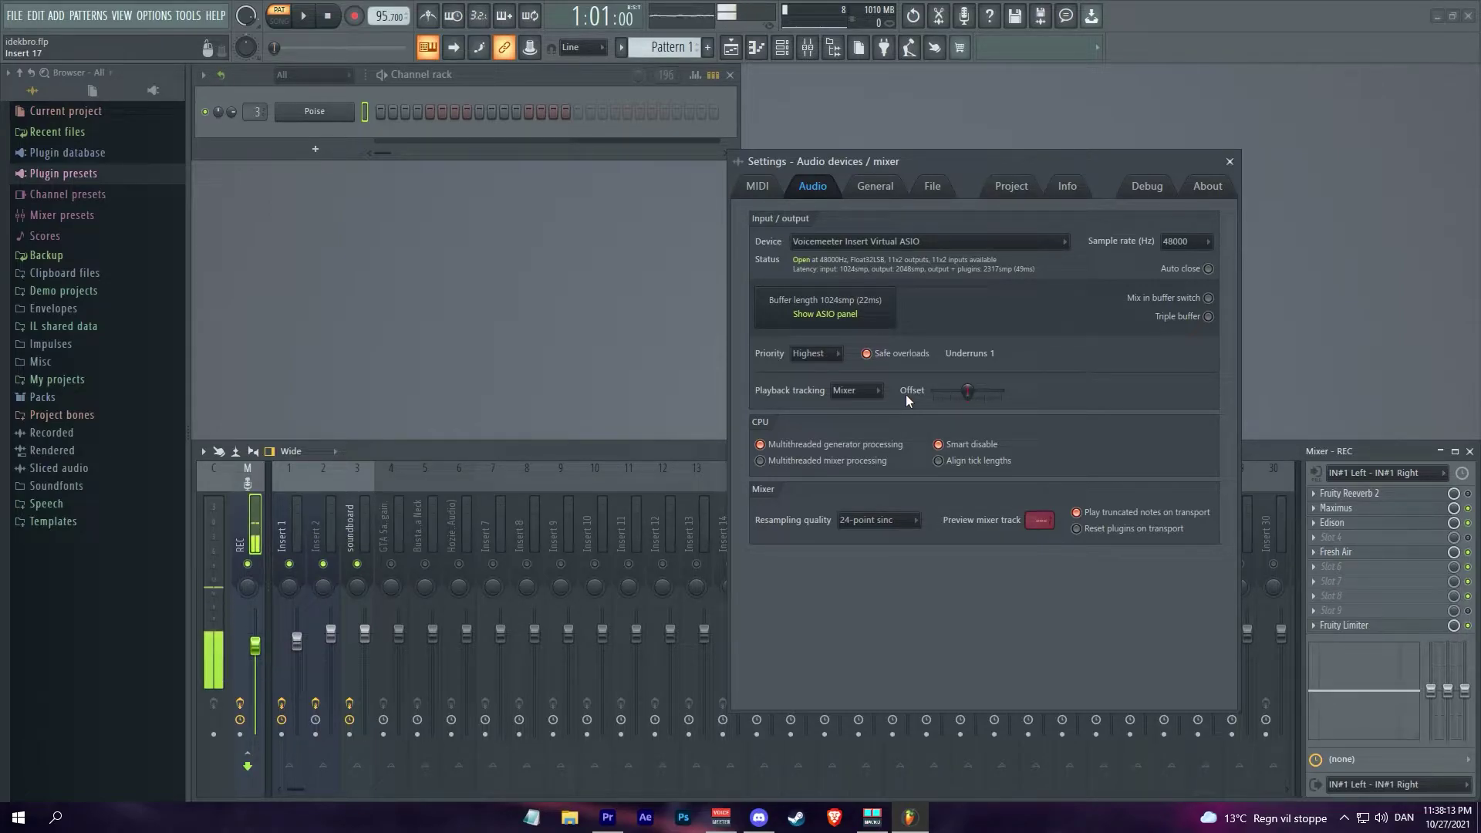
Look through the General and File settings, and close the settings window.
drag(886, 162, 895, 140)
click(884, 164)
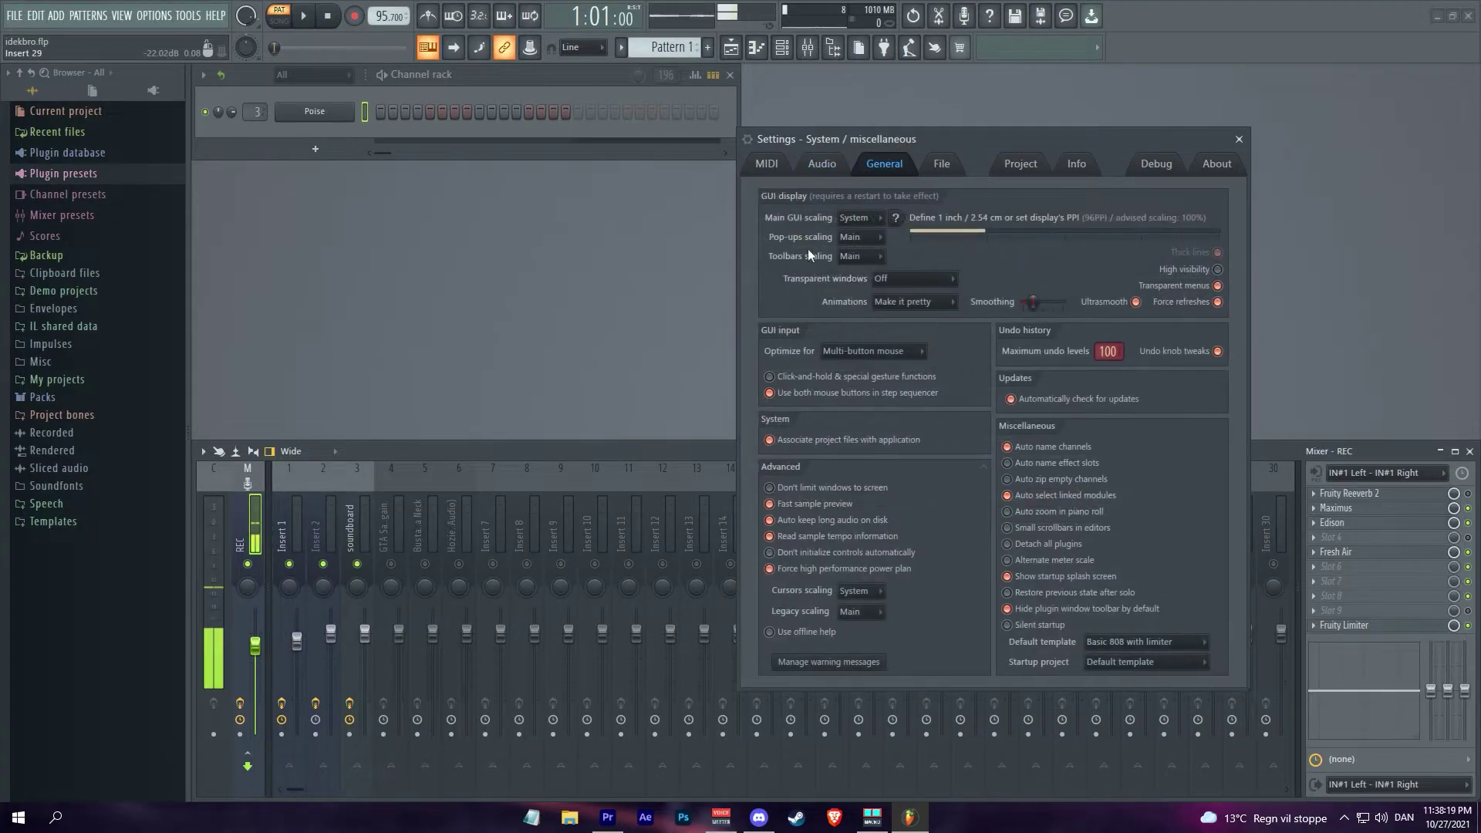
click(943, 166)
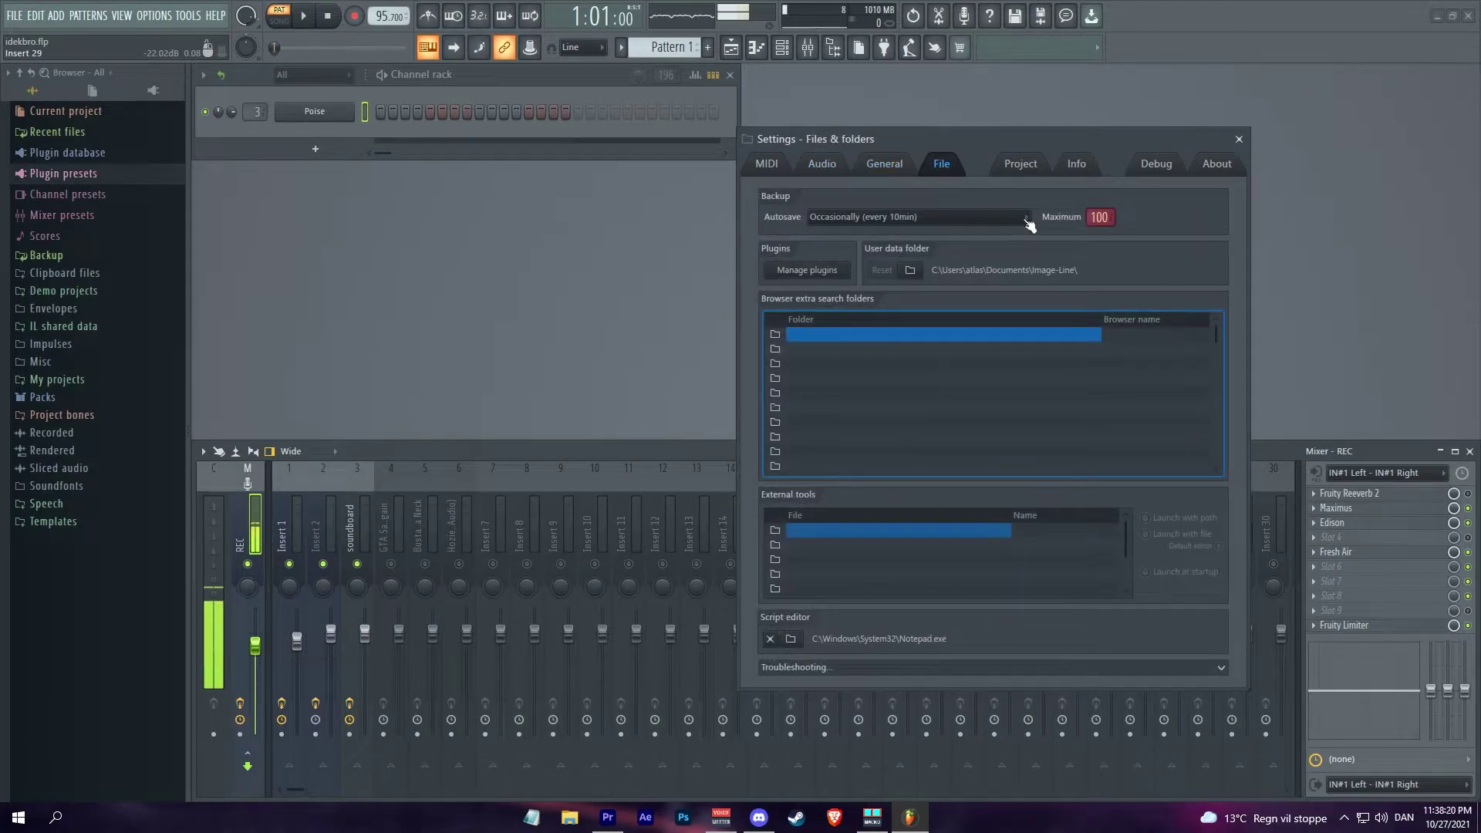
click(1239, 139)
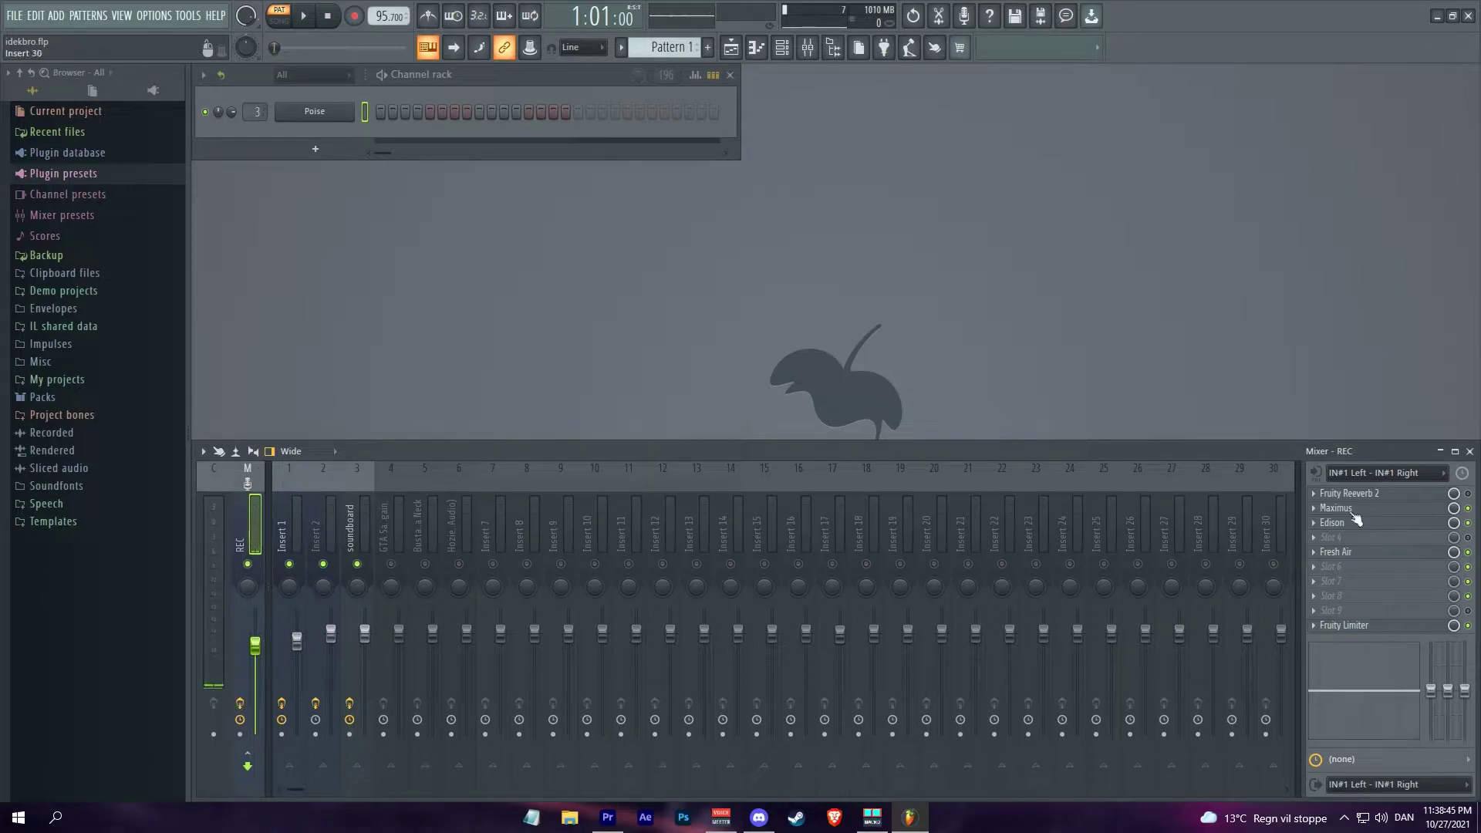
Review the stereo and mono Voicemeeter input choices for the REC mixer track, comparing them with Voicemeeter's input strips.
click(1393, 479)
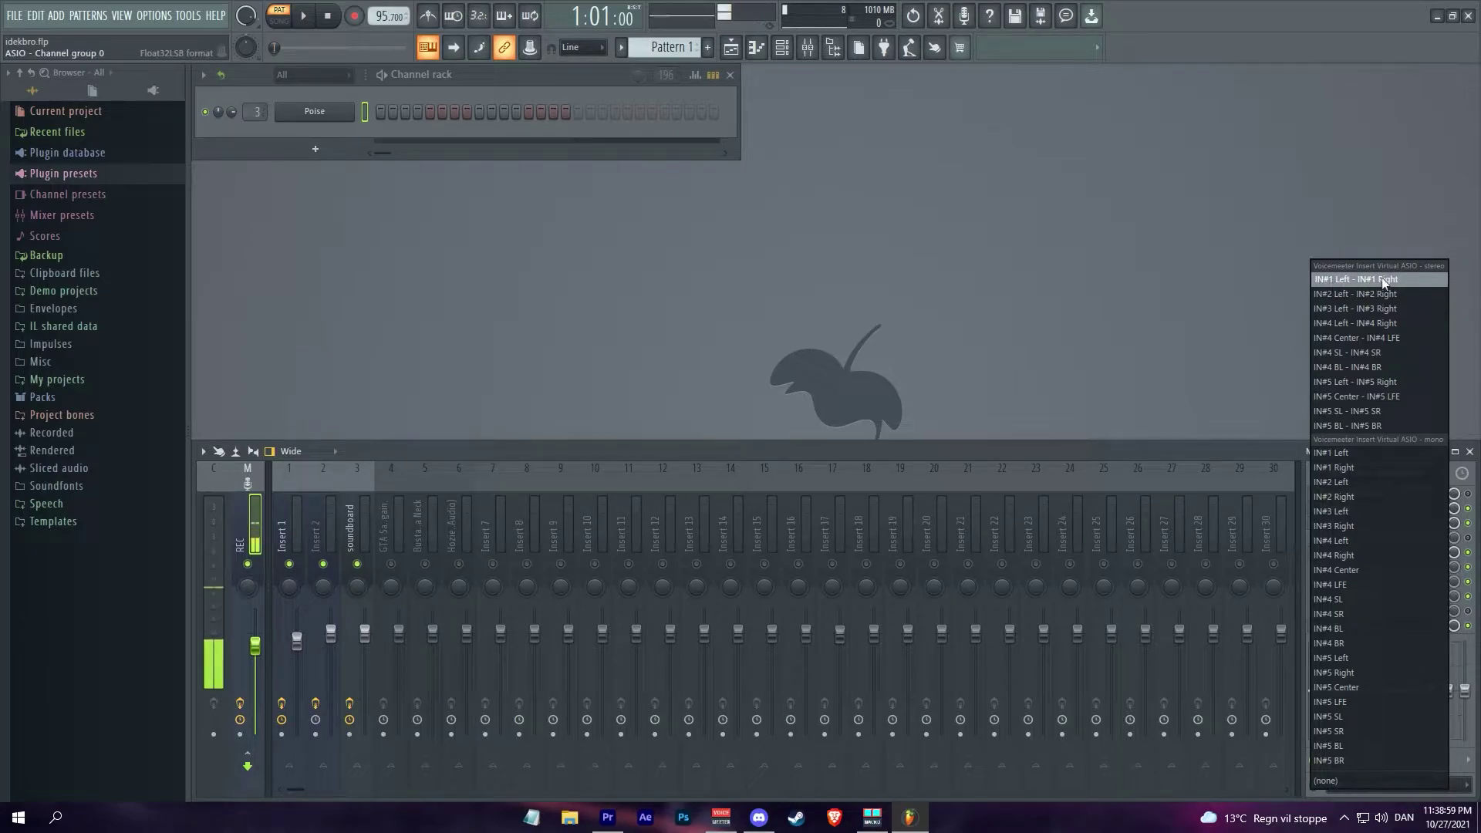
click(1257, 279)
click(720, 817)
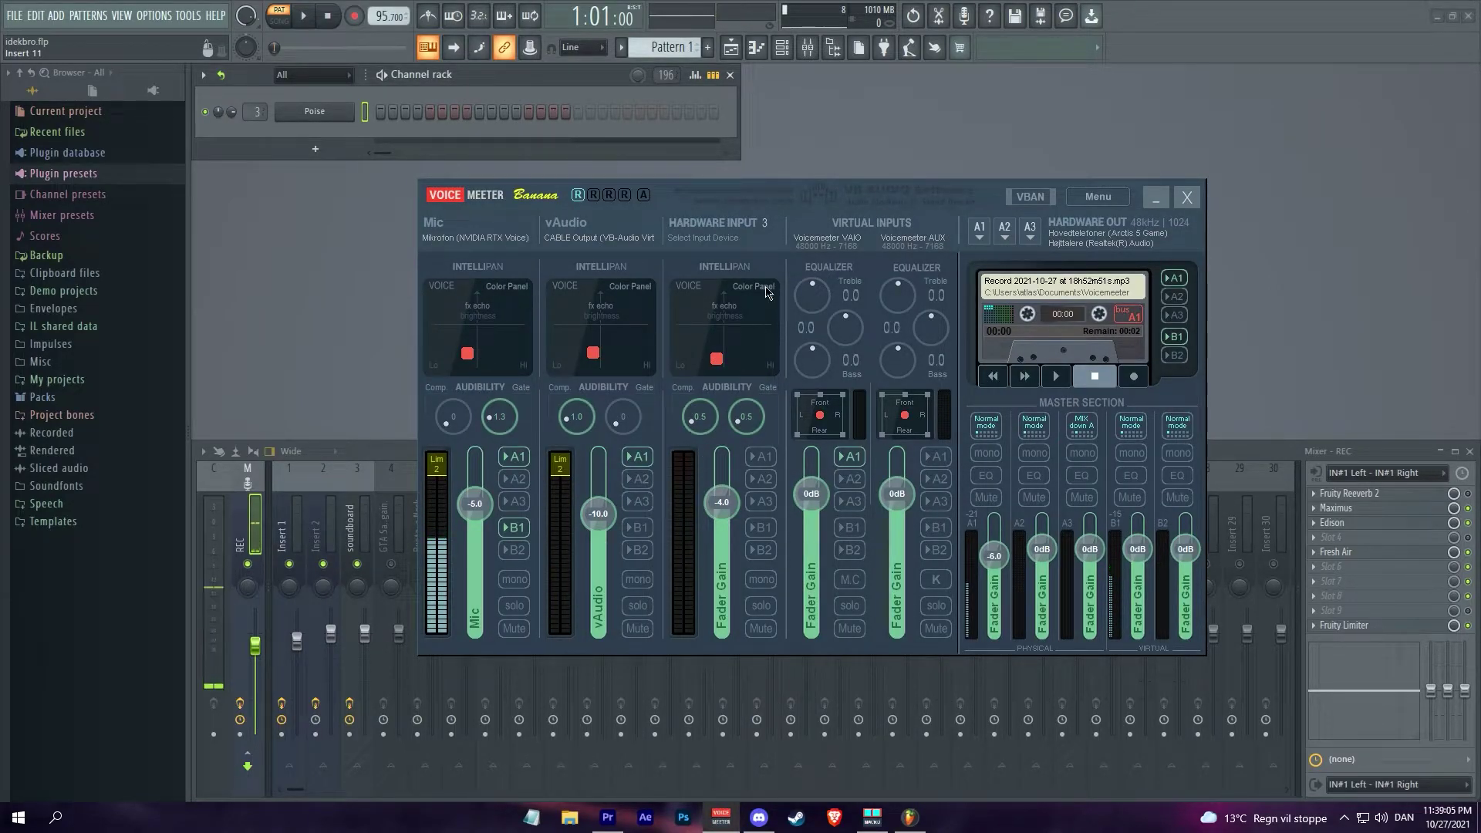
click(1160, 196)
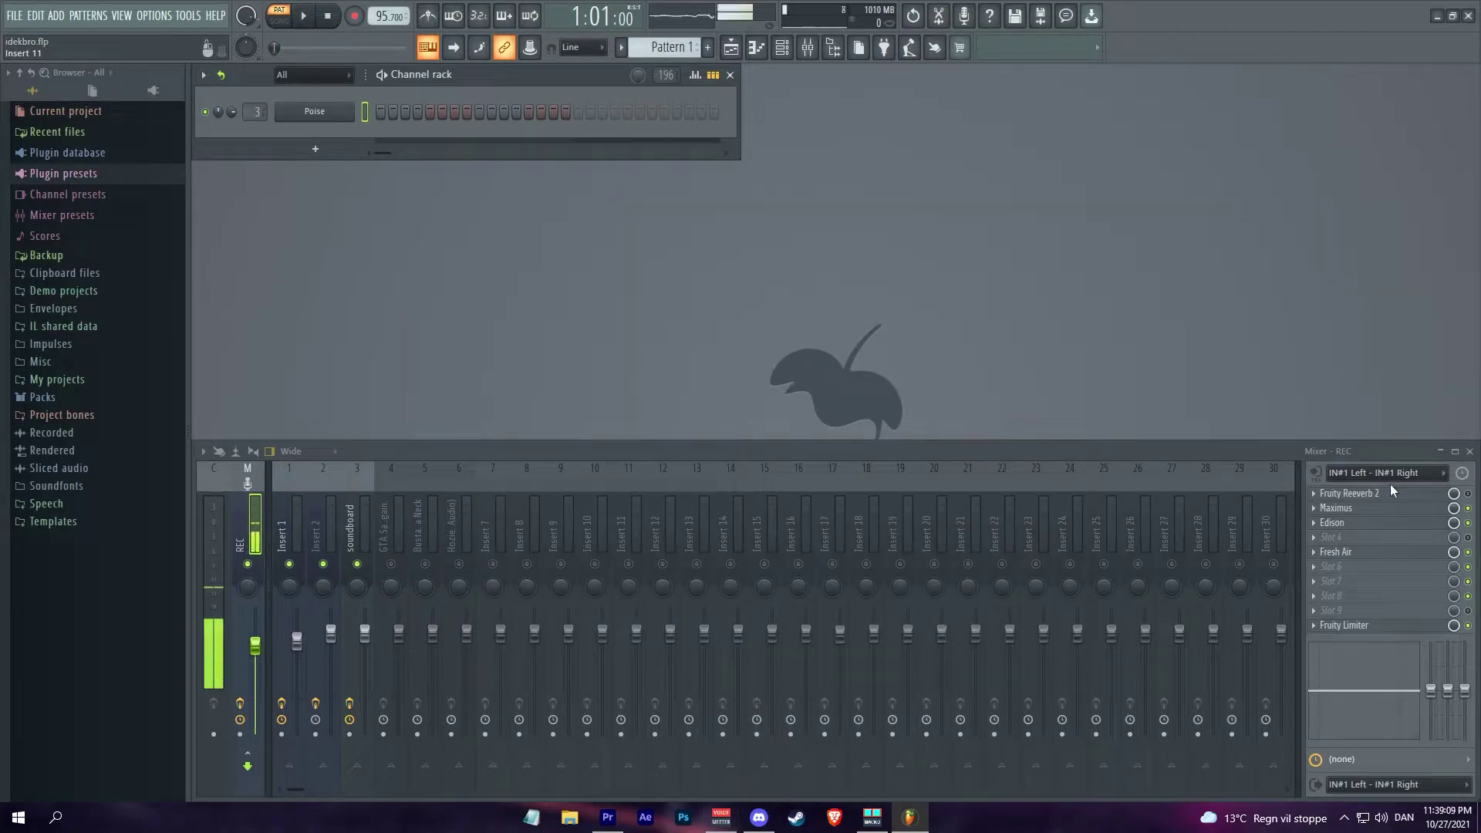
click(1389, 474)
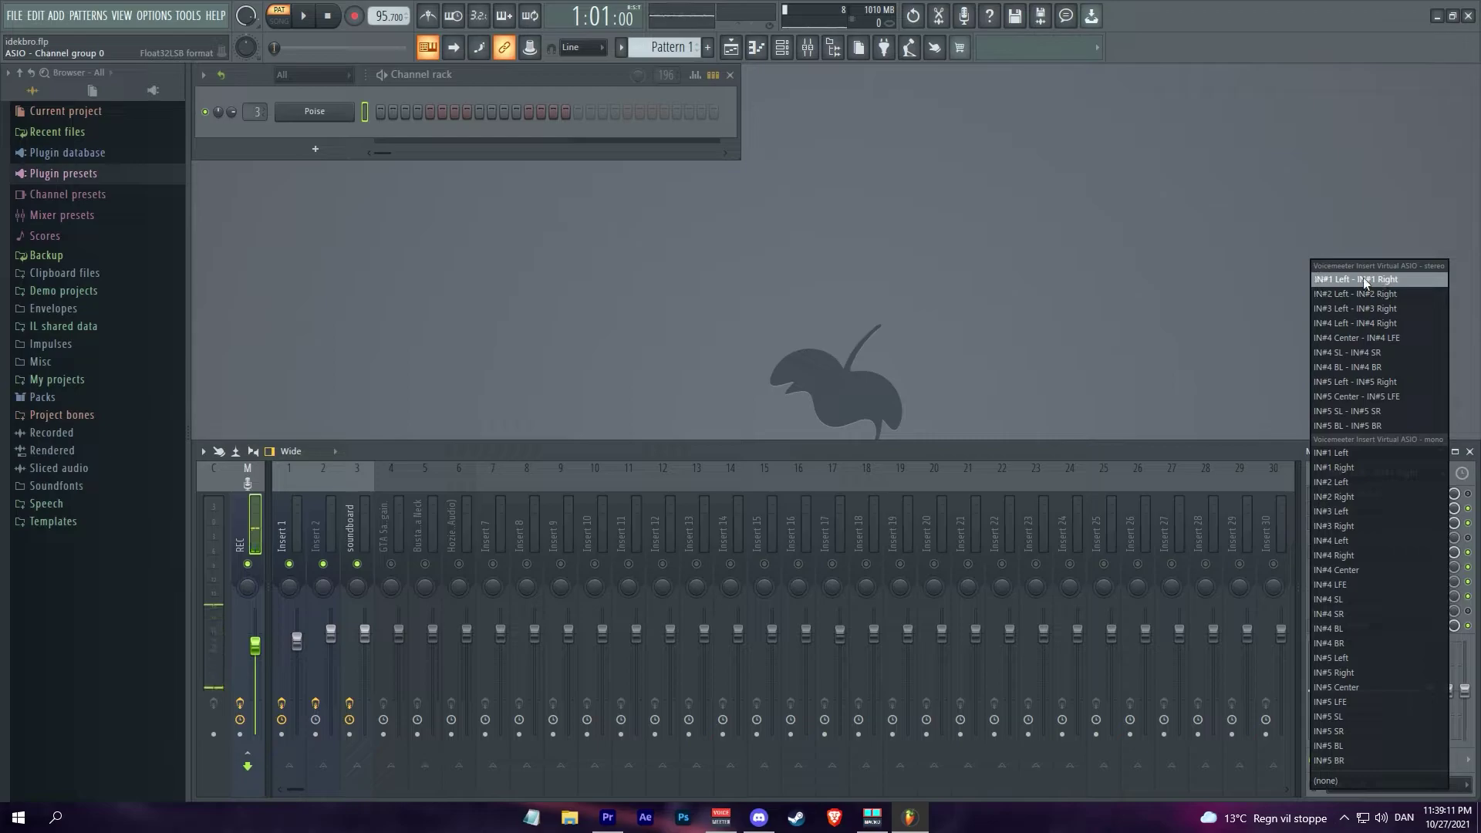
click(1262, 300)
click(1352, 457)
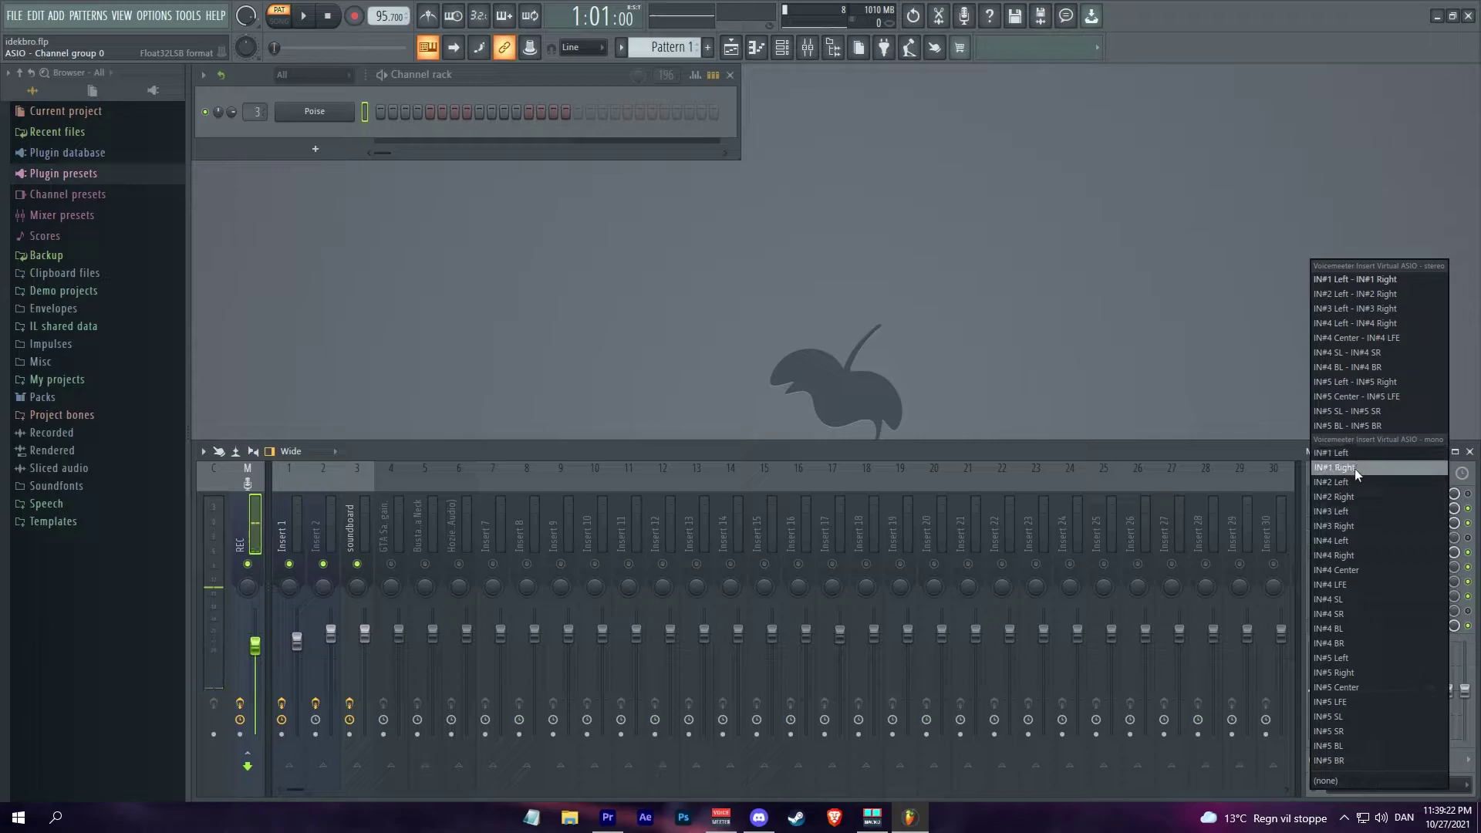
click(1245, 448)
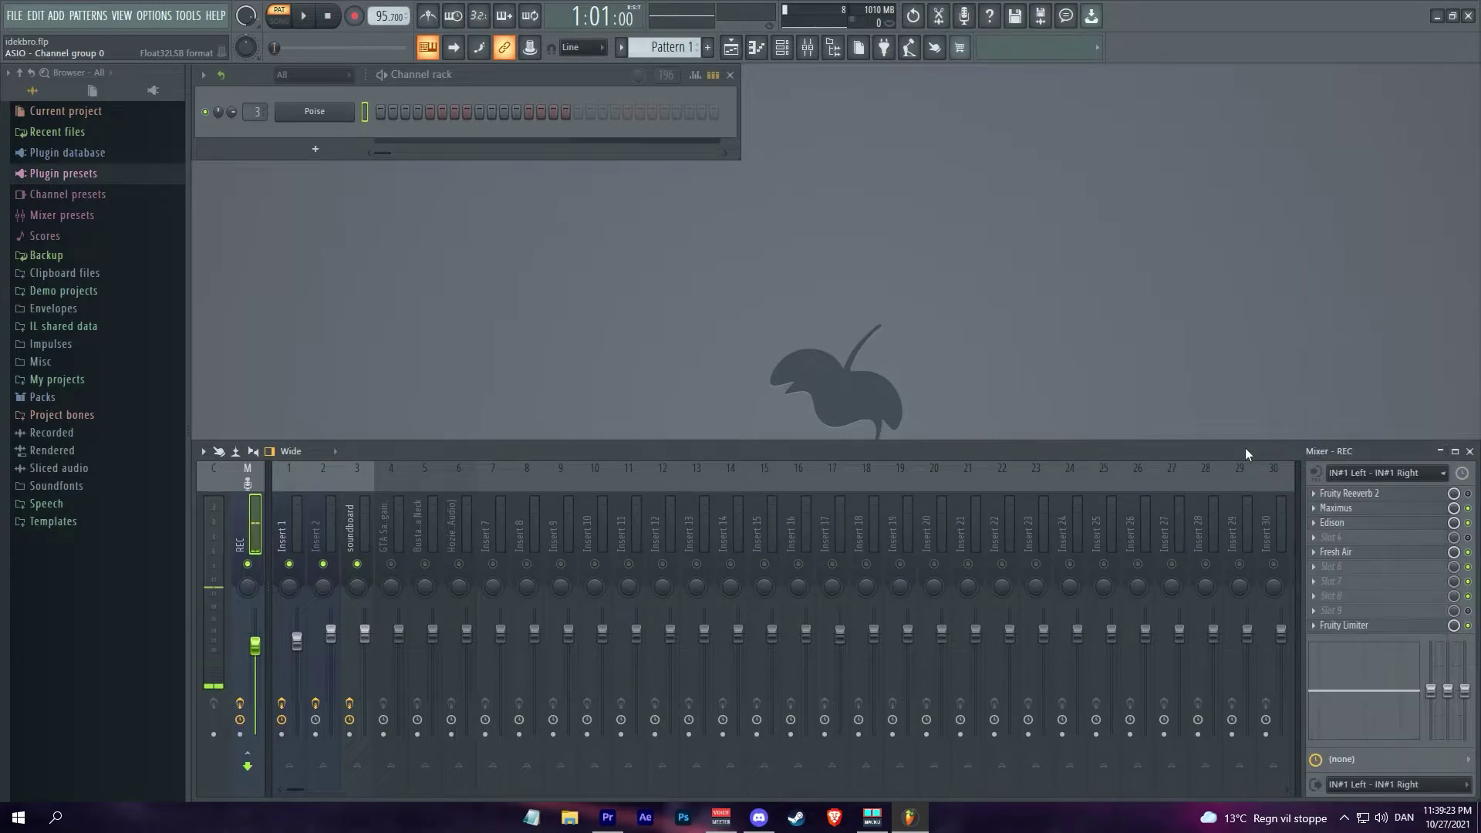
View the Fruity Reeverb 2 effect on the REC mixer track, collapse and restore its window, and close it.
click(1383, 495)
click(991, 278)
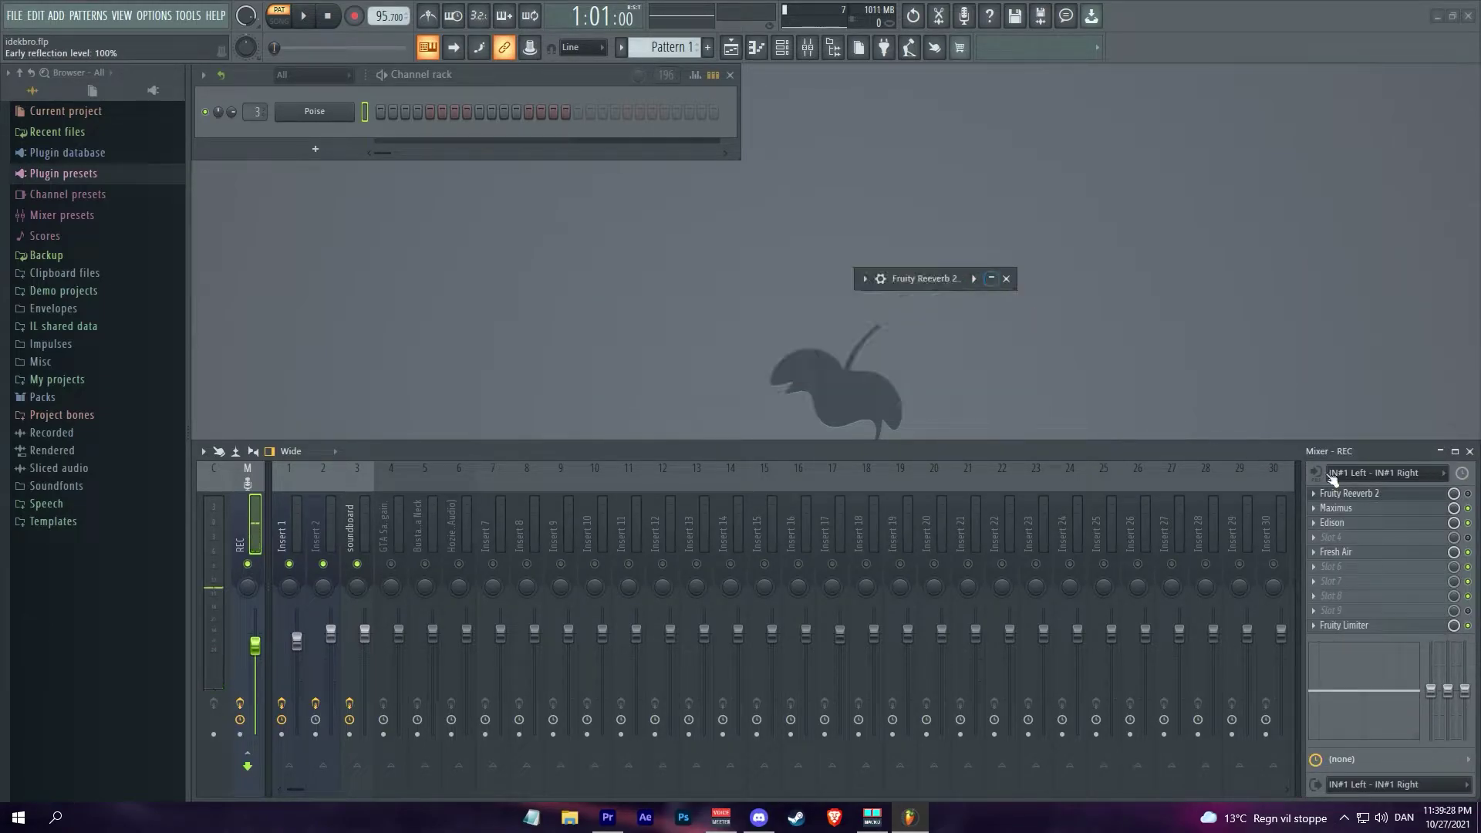
click(990, 279)
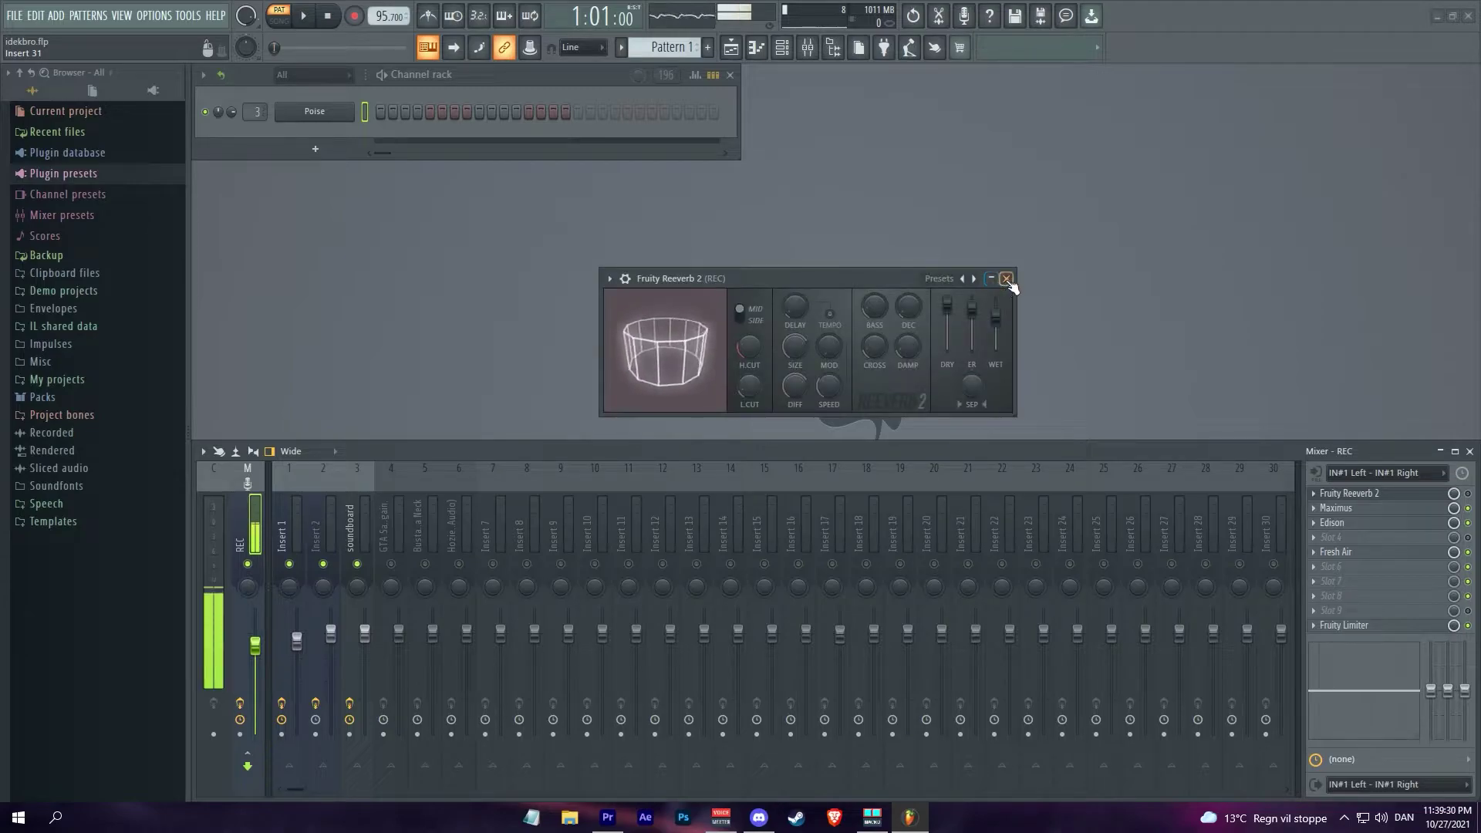
click(1006, 279)
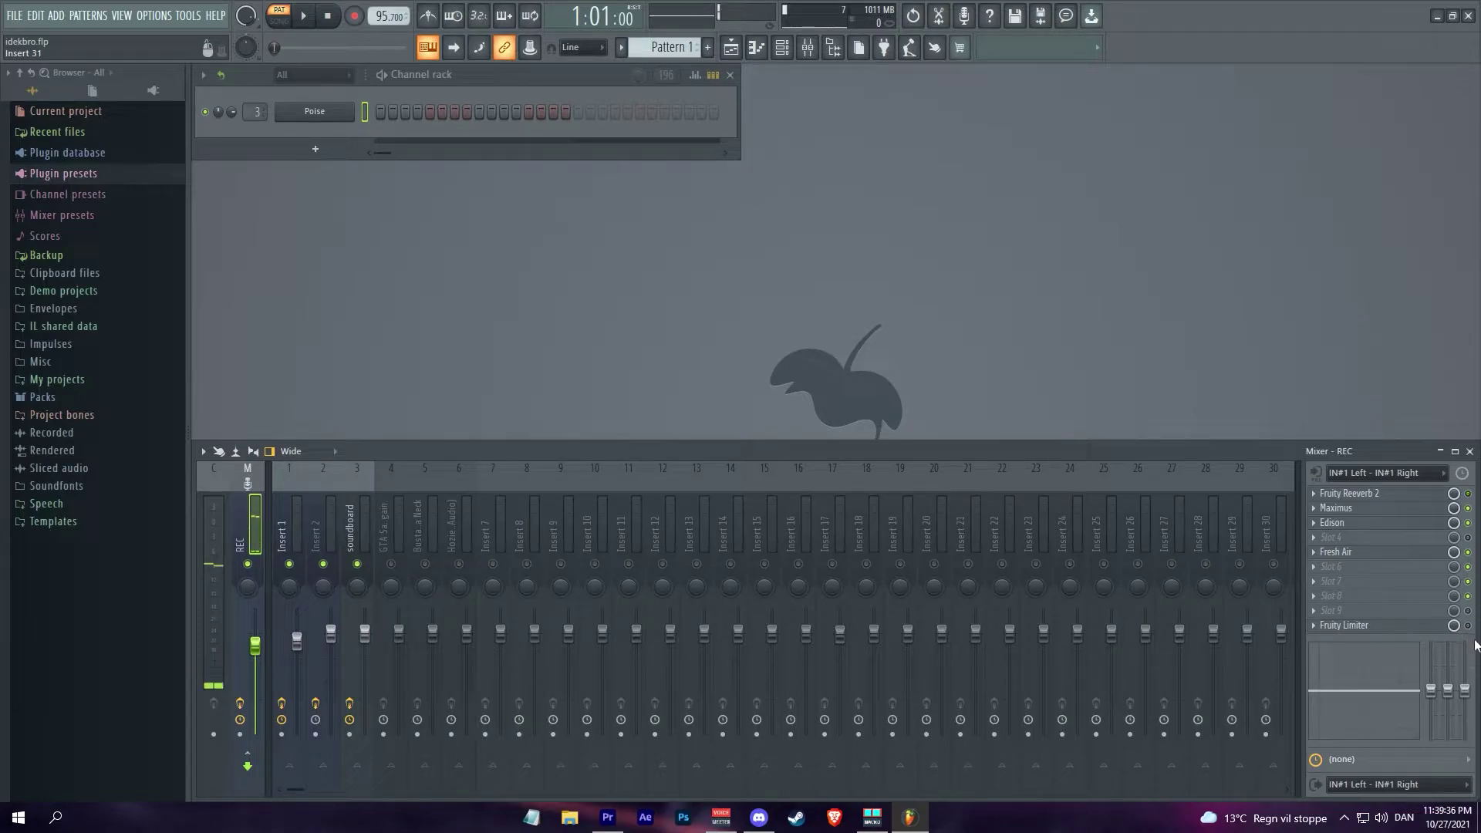
View the Fruity Limiter and its noise gate controls on the REC mixer track, and close its window.
click(1389, 627)
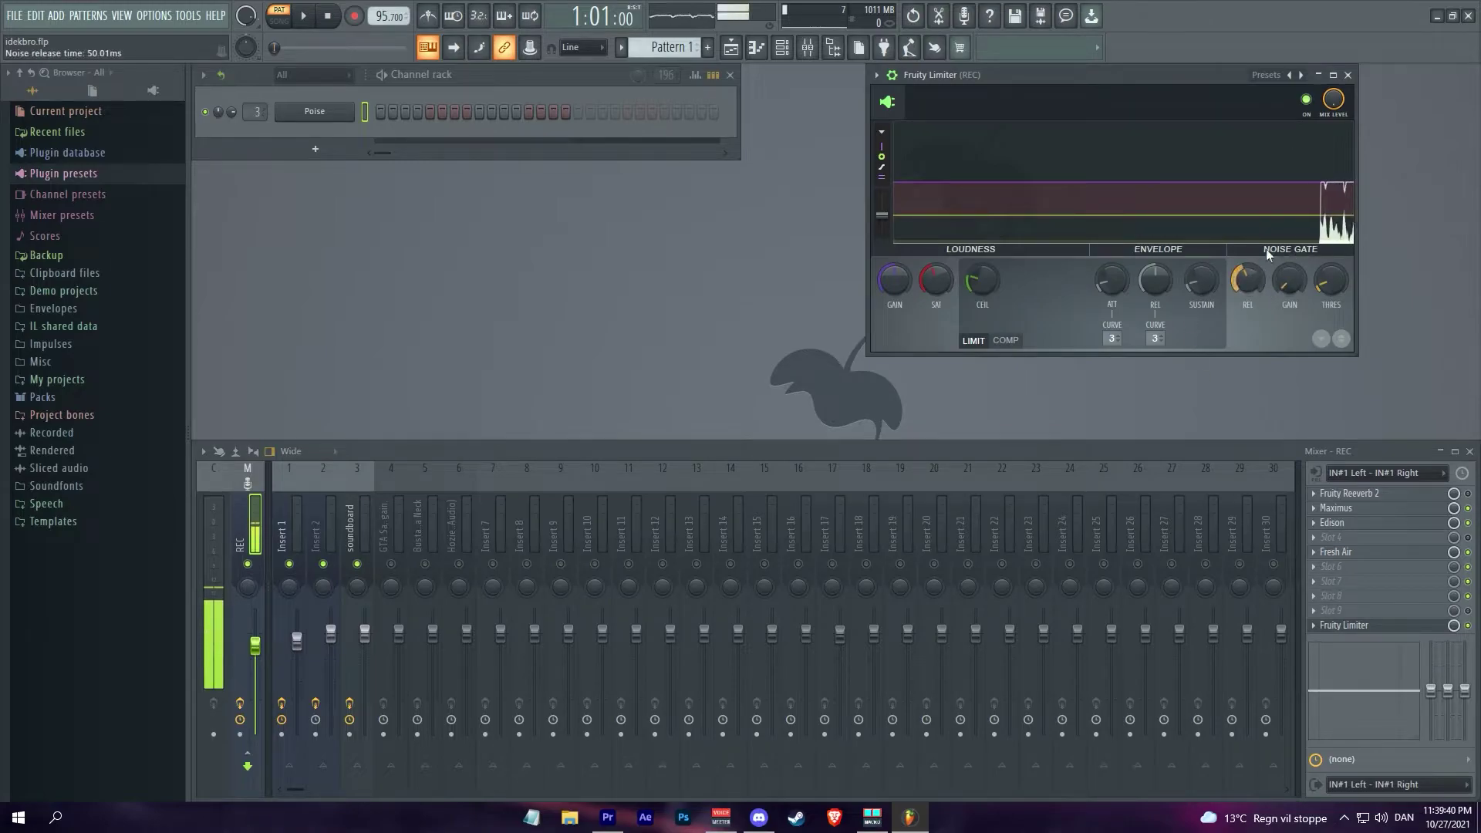
click(1349, 76)
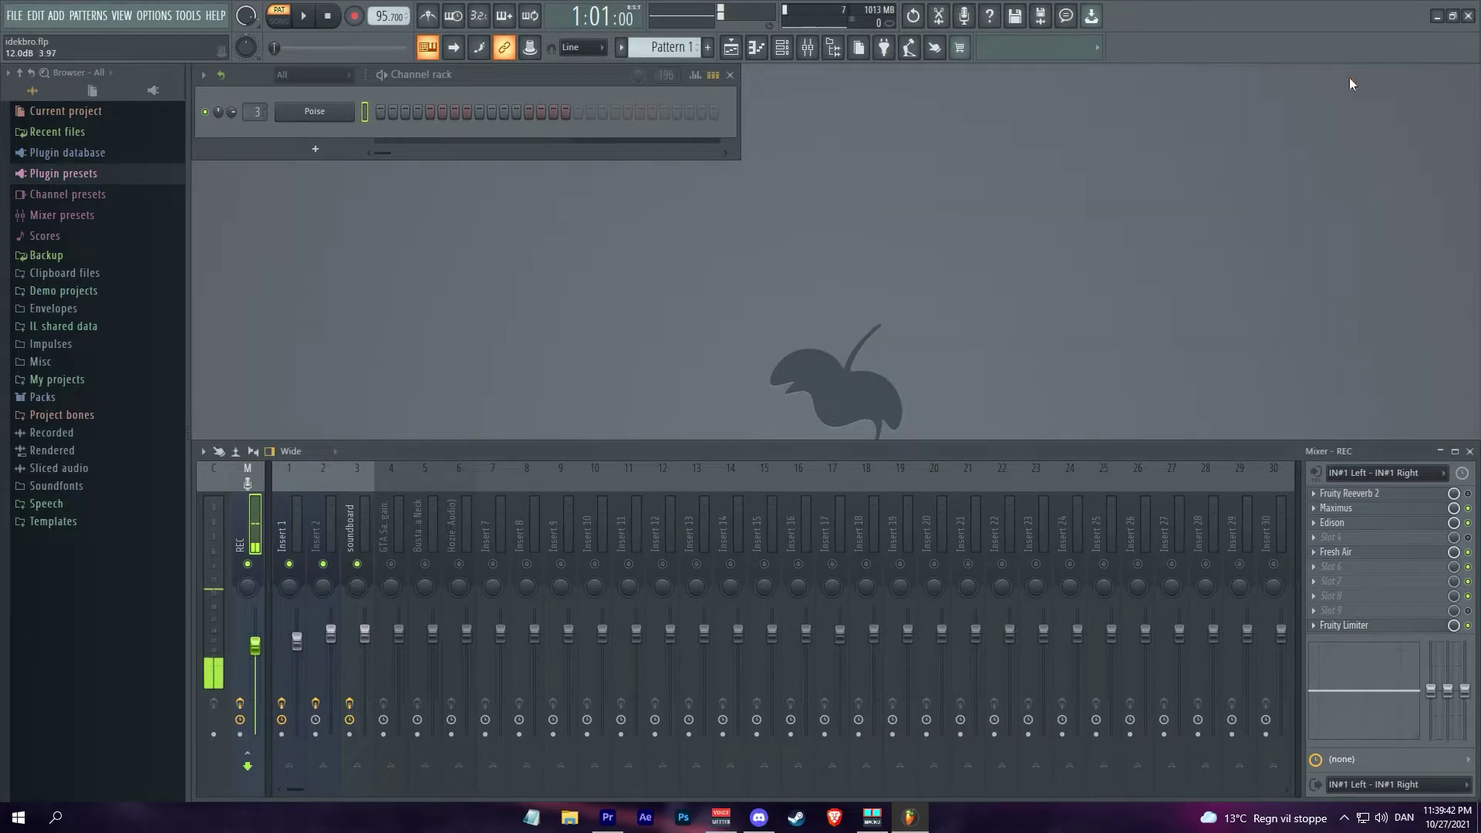
click(1357, 626)
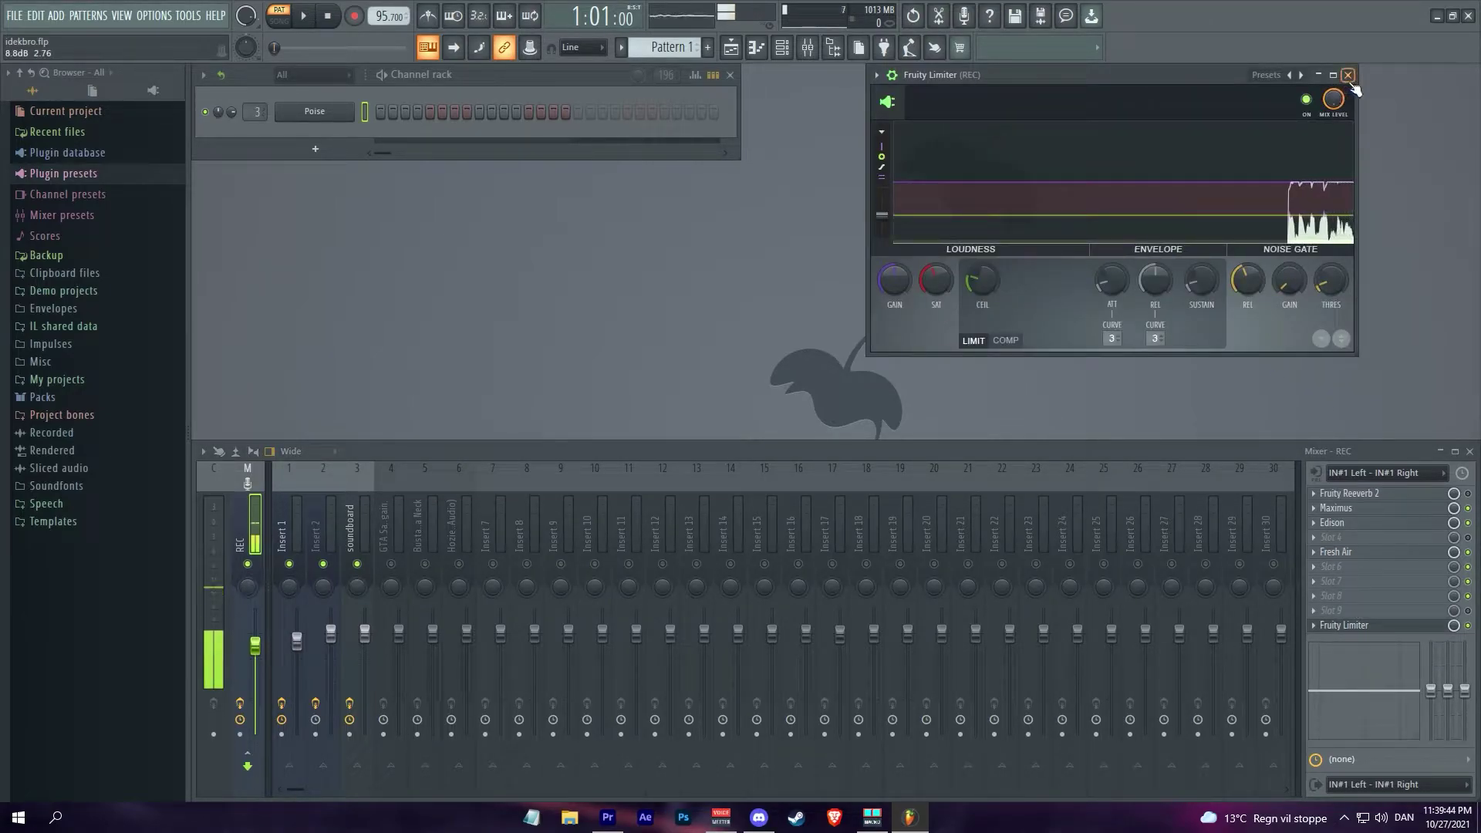
click(1375, 626)
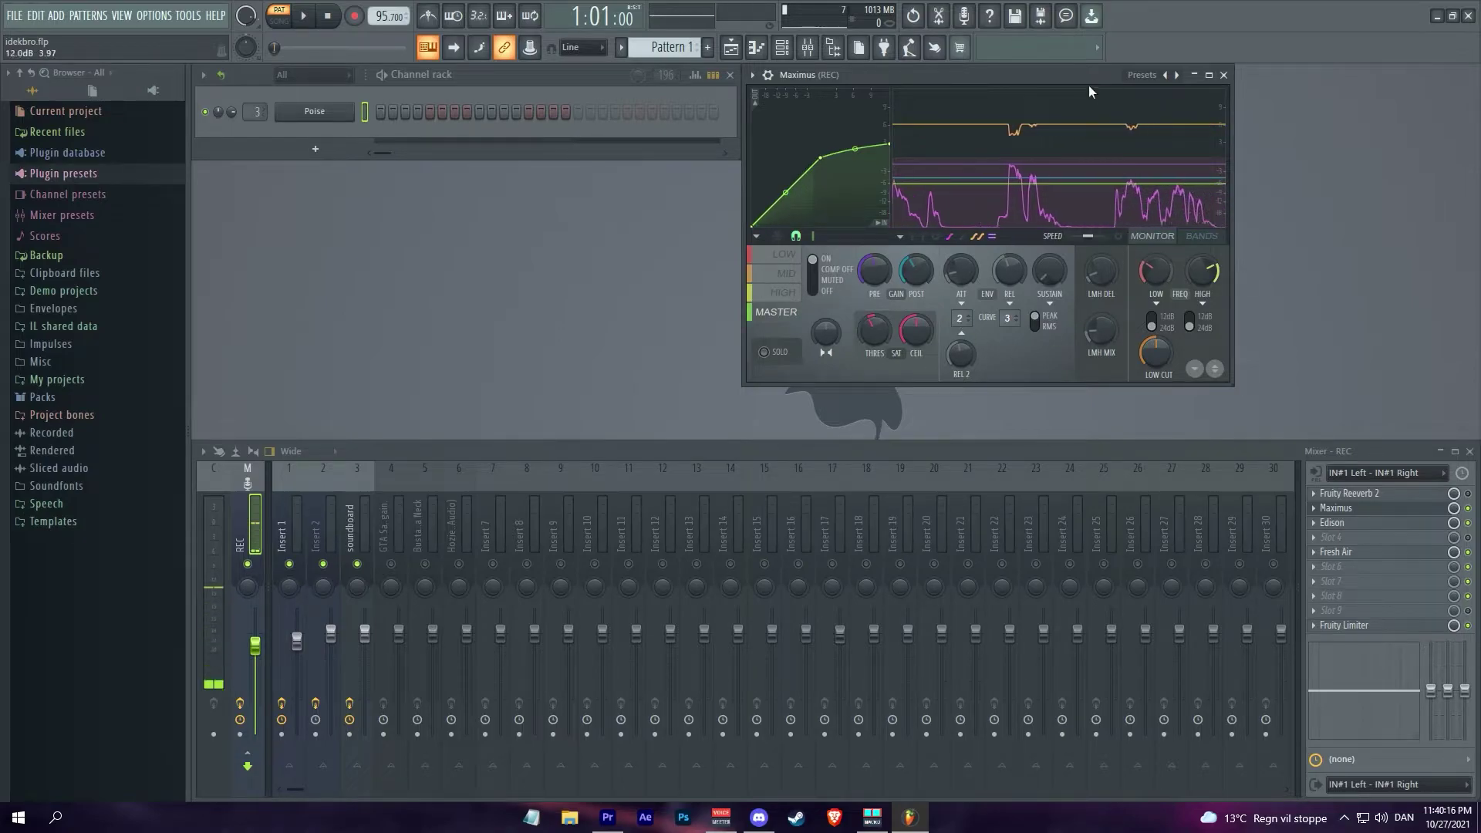
Look through the preset list of Maximus on the REC track down to the Soundgoodizer presets, without choosing one.
click(1145, 77)
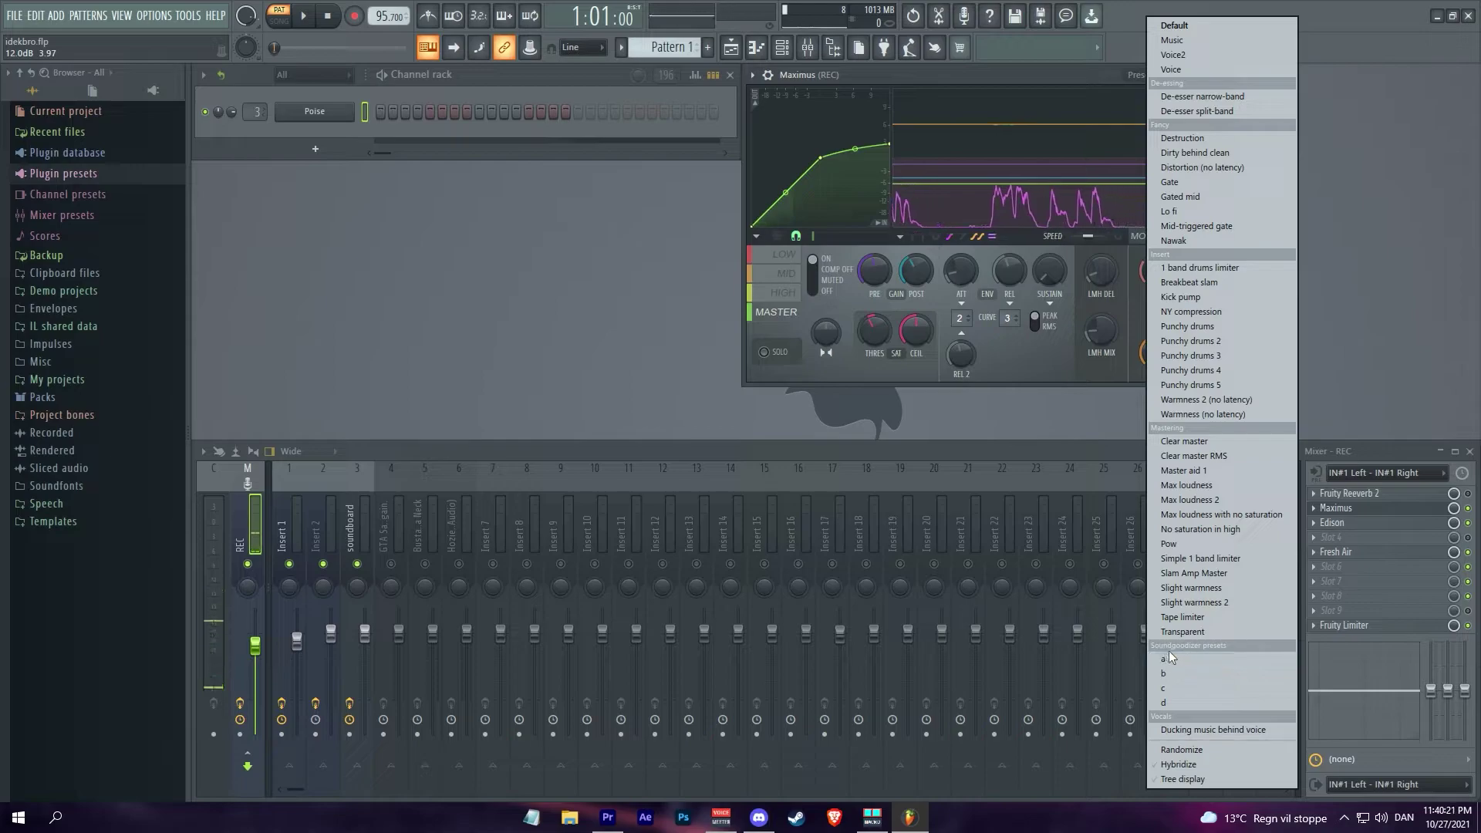
click(992, 386)
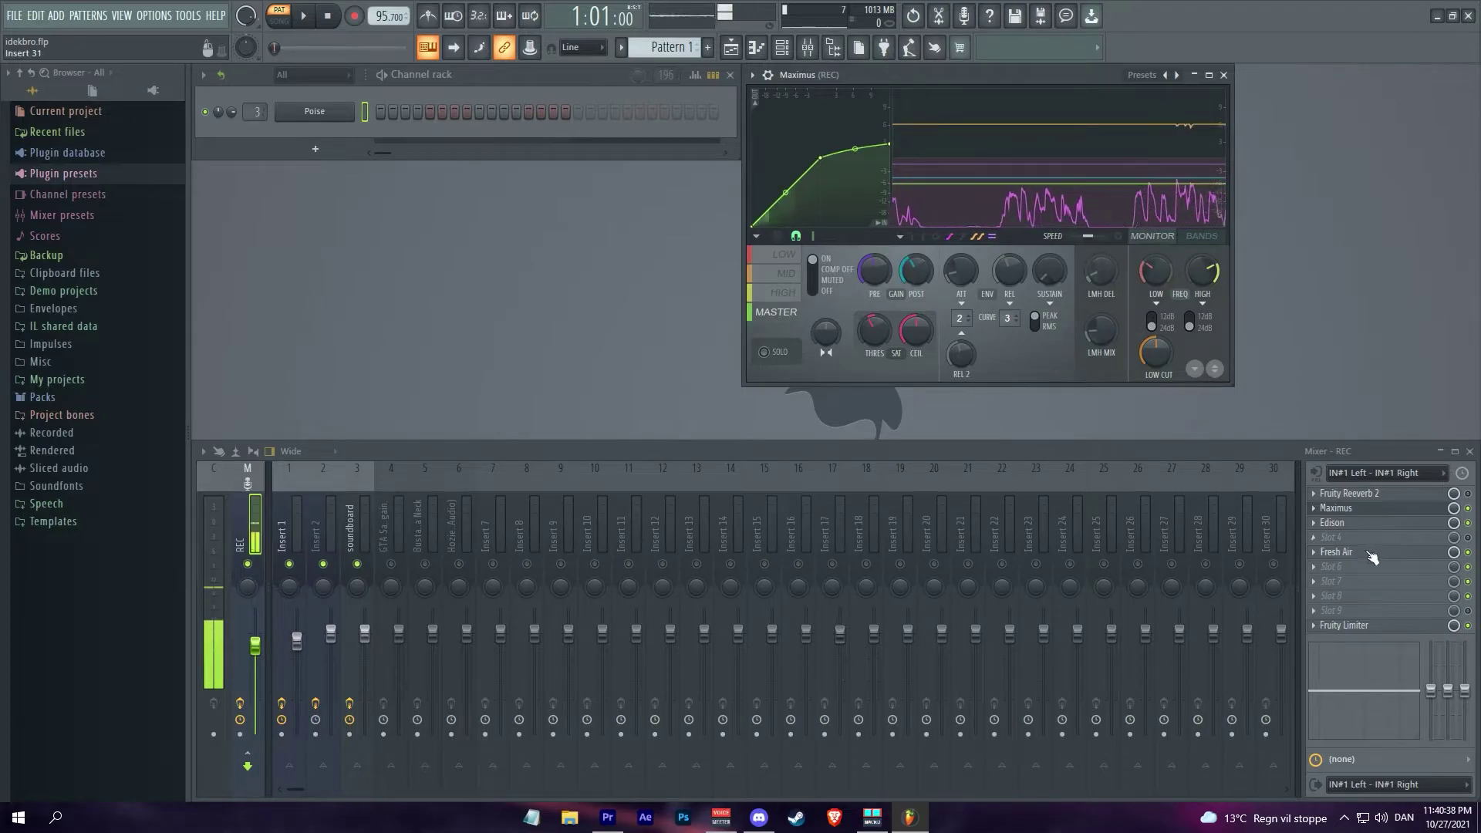
Add Soundgoodizer to the fourth effect slot of the REC track and place its window beside Maximus.
click(1315, 540)
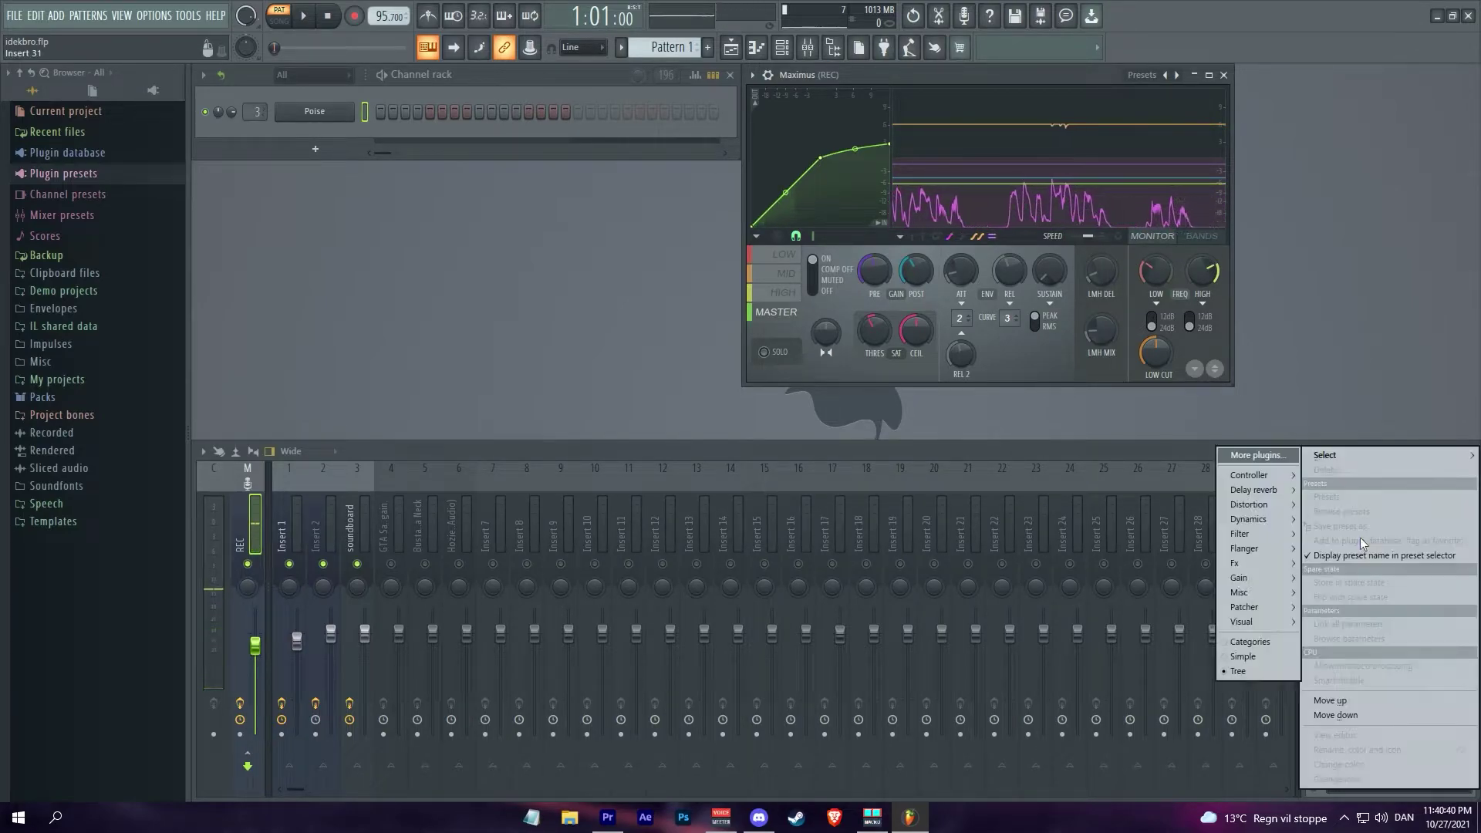
mouse_move(1248, 520)
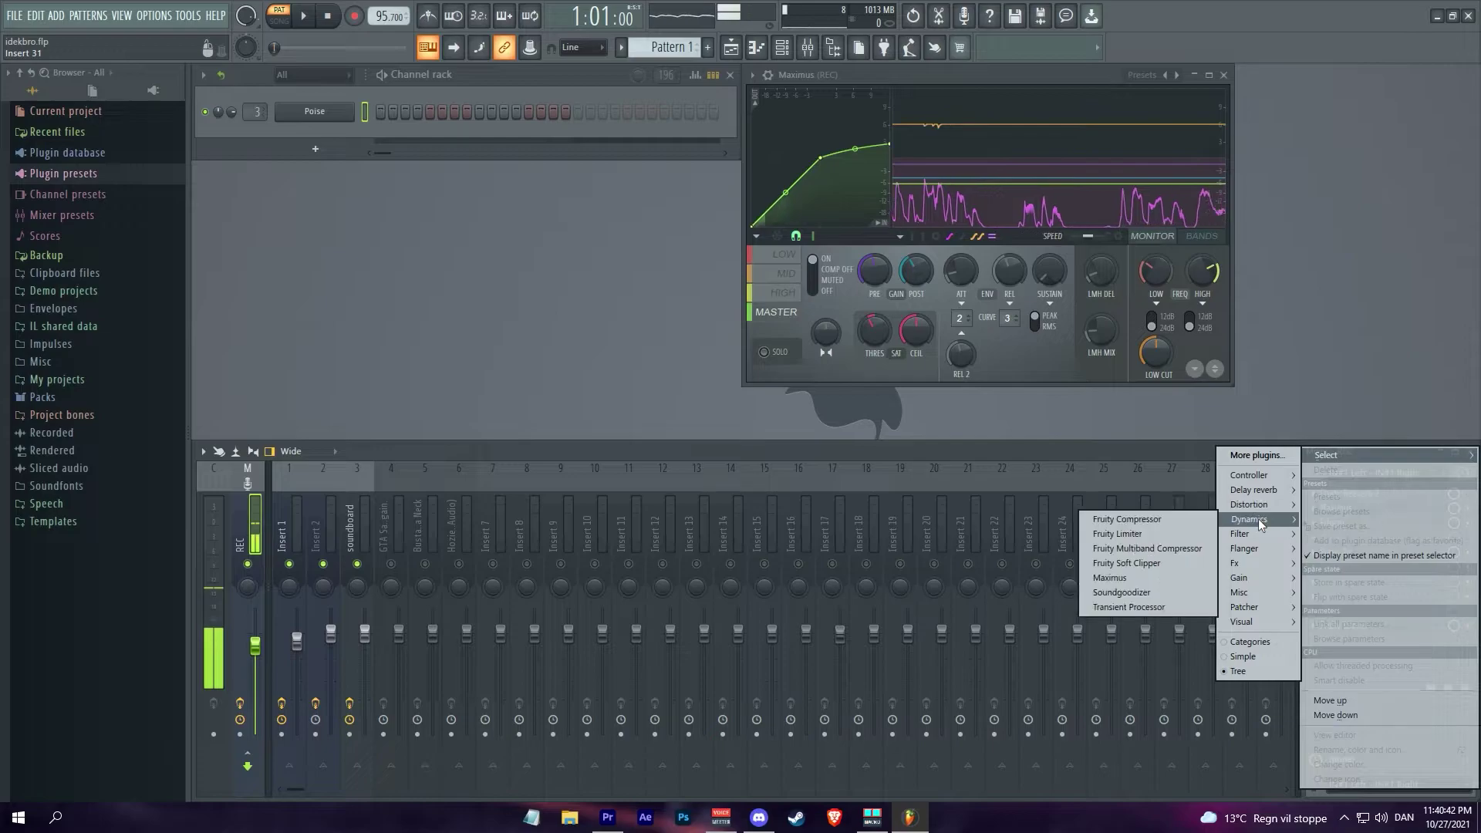
click(1145, 599)
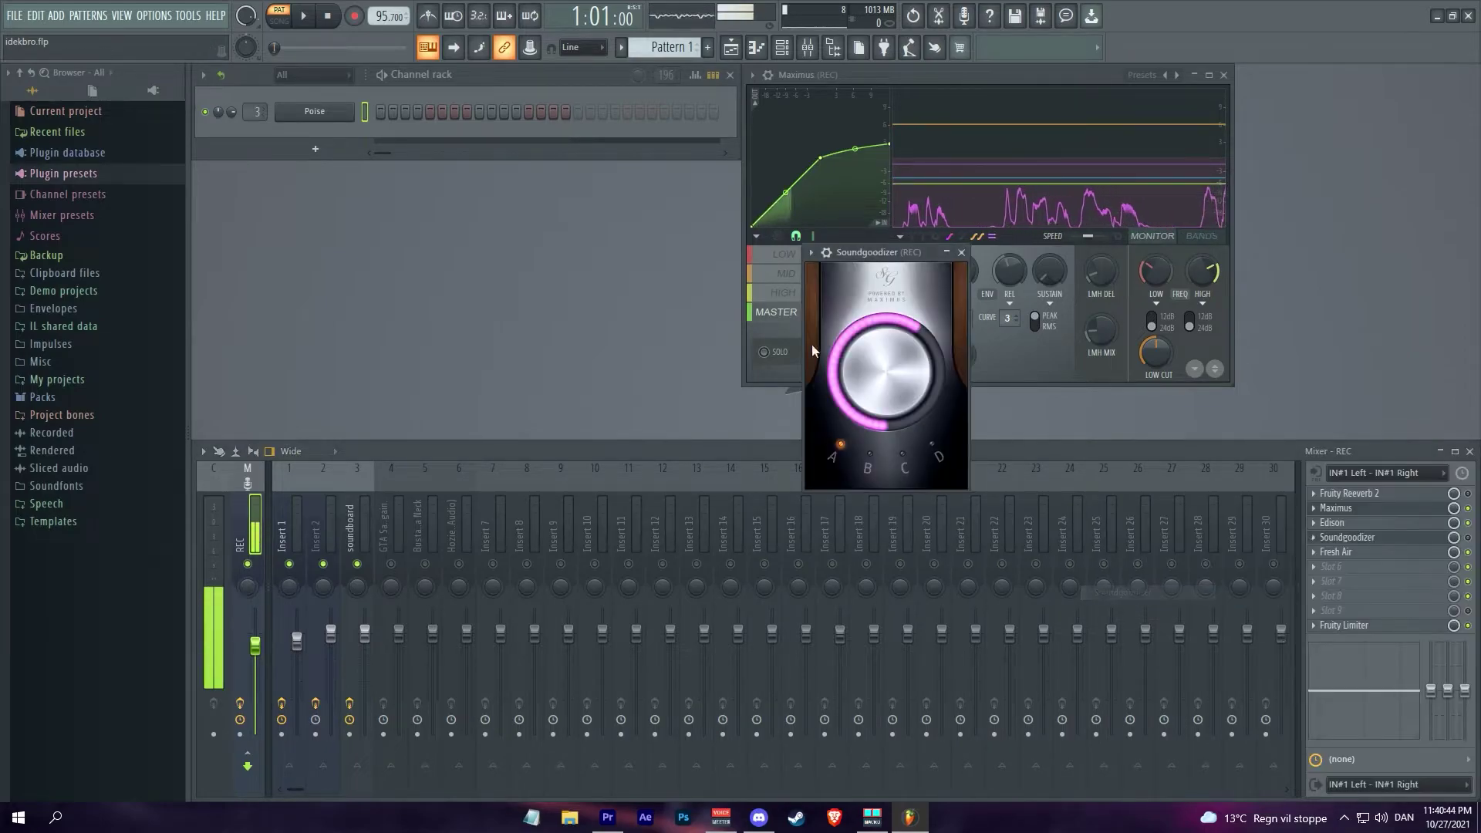
drag(883, 285, 540, 170)
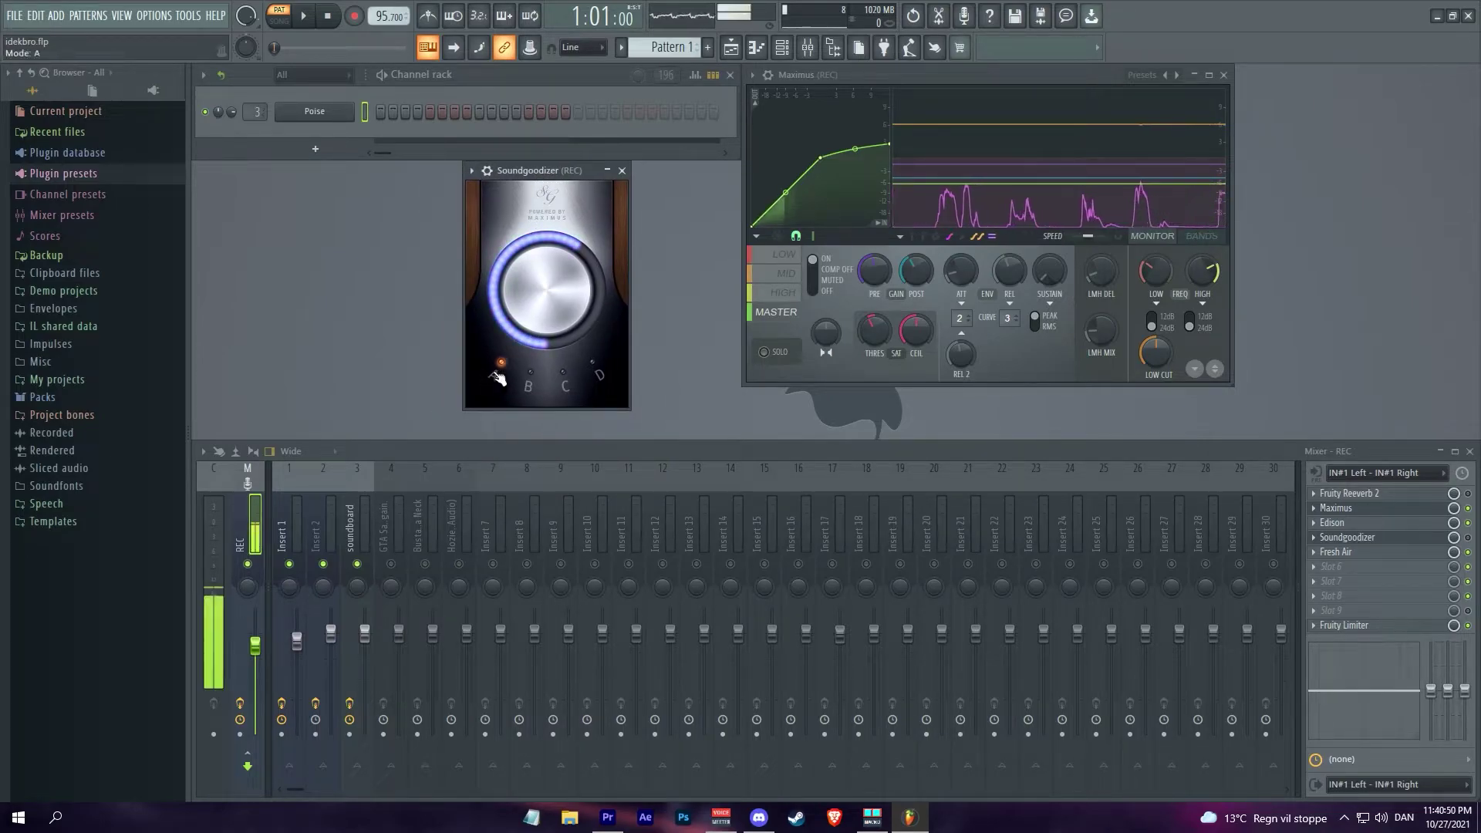
Compare Soundgoodizer with the Soundgoodizer presets a to d in Maximus, and remove Soundgoodizer from the REC track.
click(1157, 77)
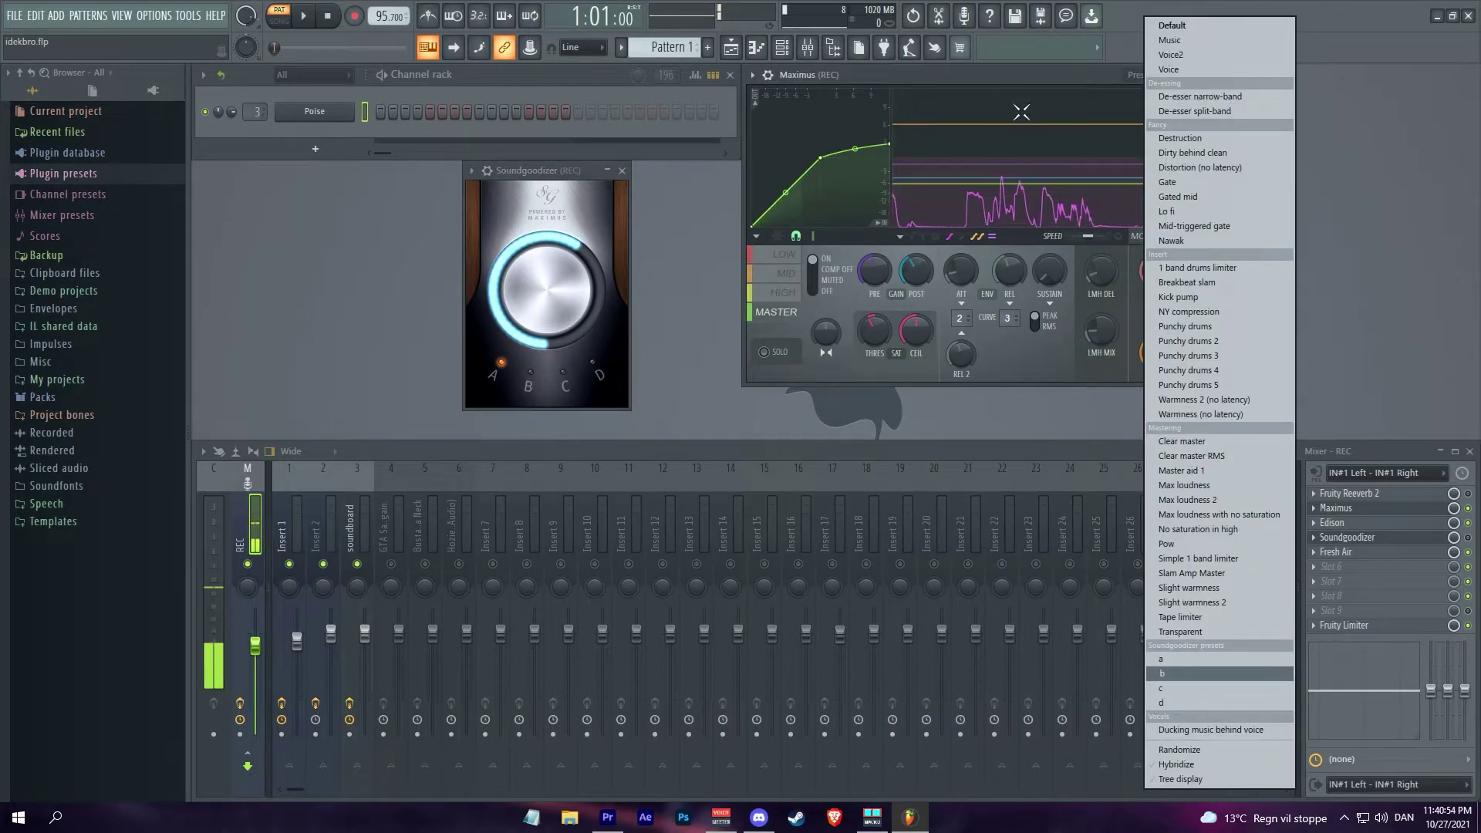
click(1163, 674)
drag(535, 171, 647, 171)
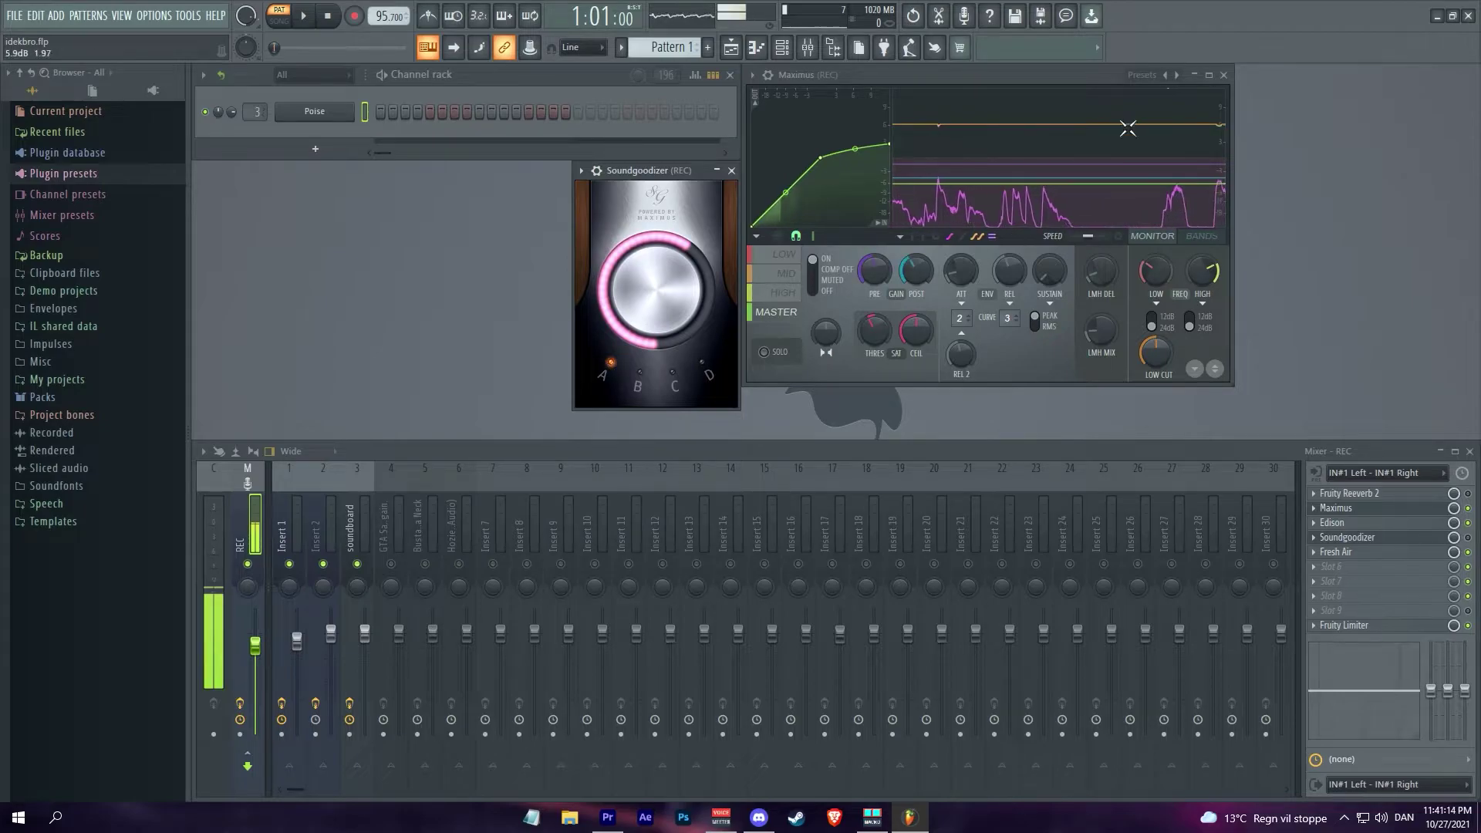
click(1144, 78)
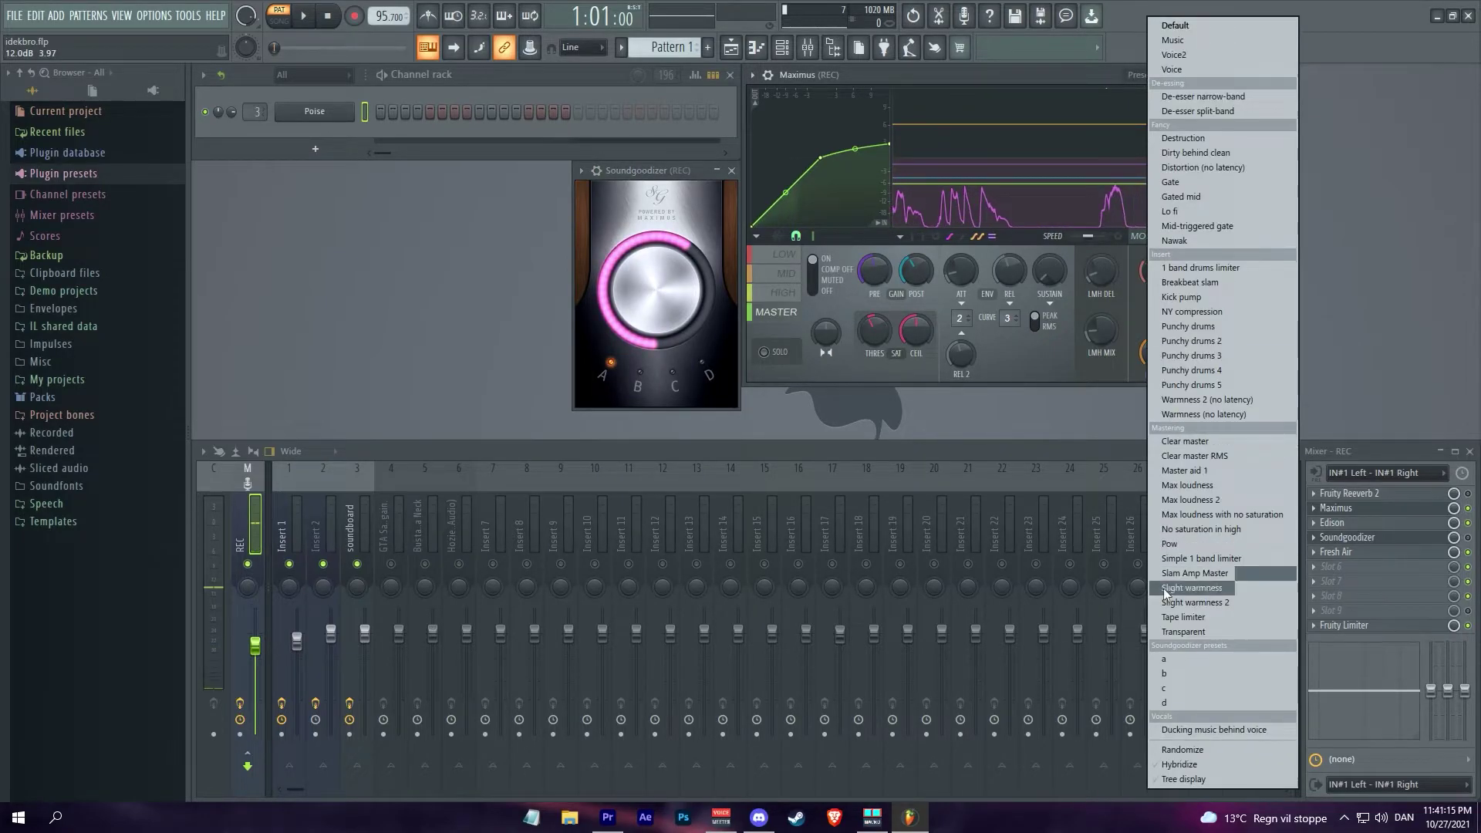
click(1025, 83)
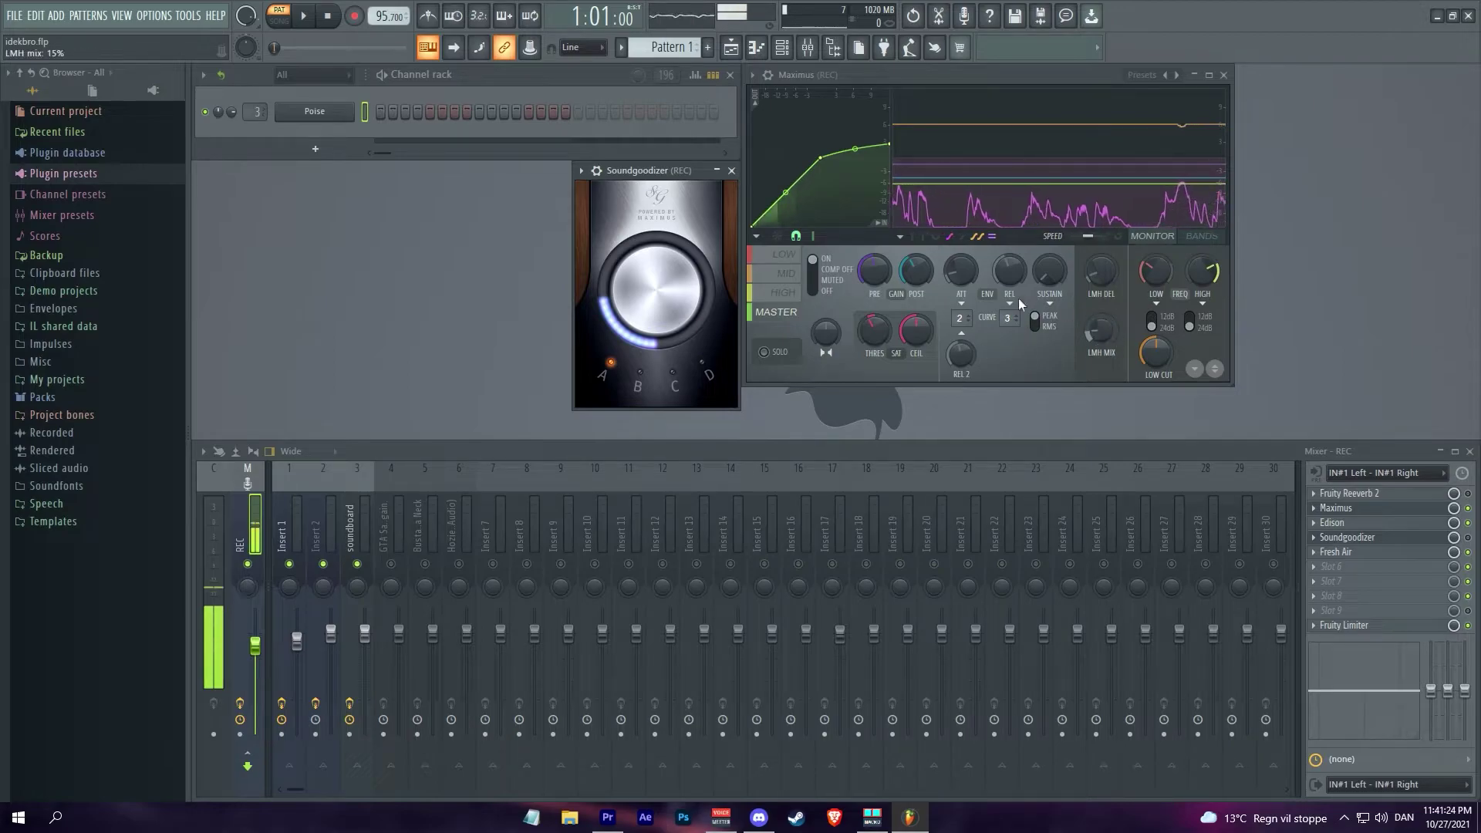
key(Delete)
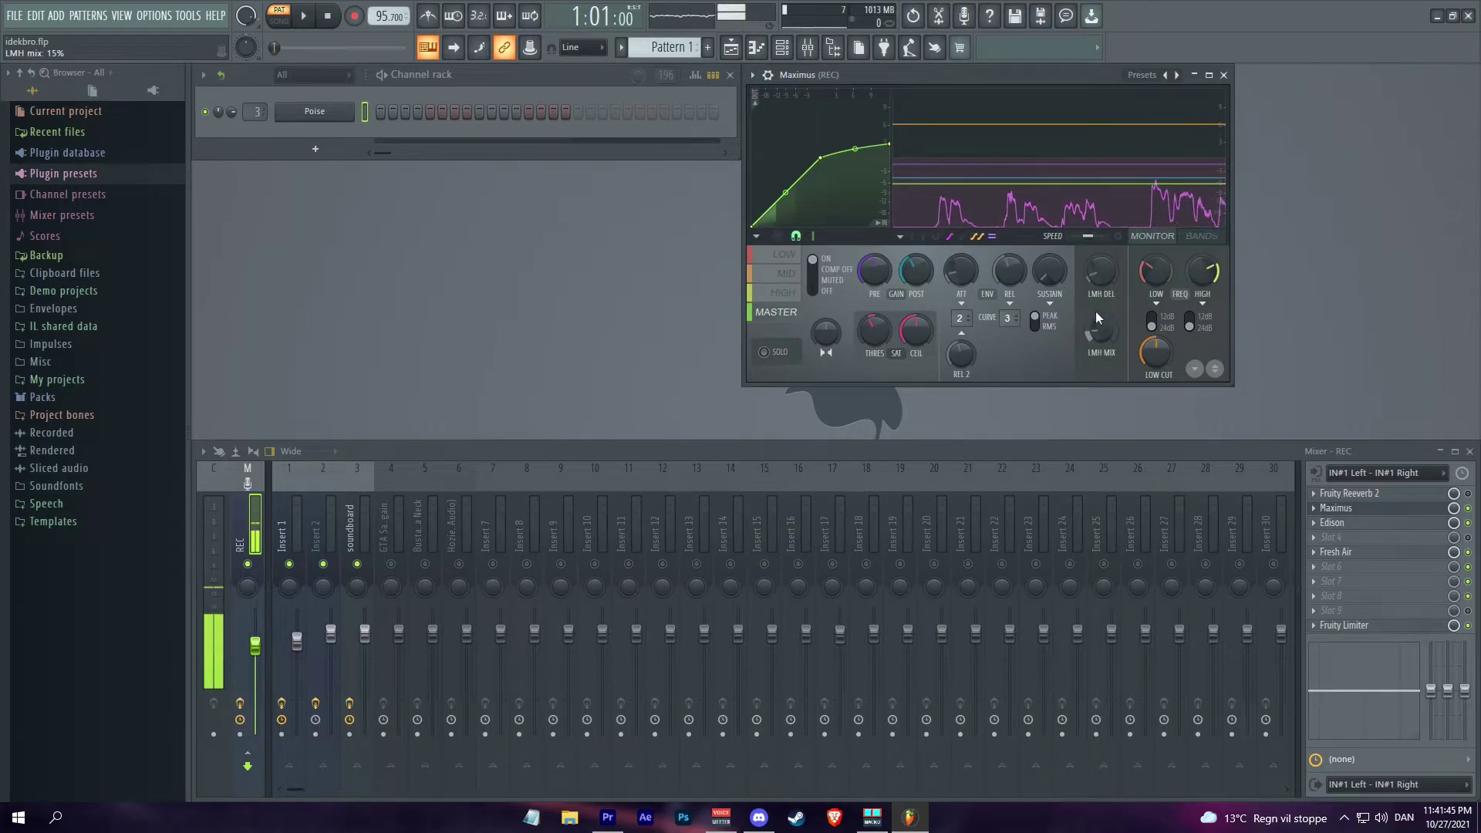
Show the Edison recorder from the REC track, move its window aside, and close the Maximus window.
click(1335, 507)
click(1332, 523)
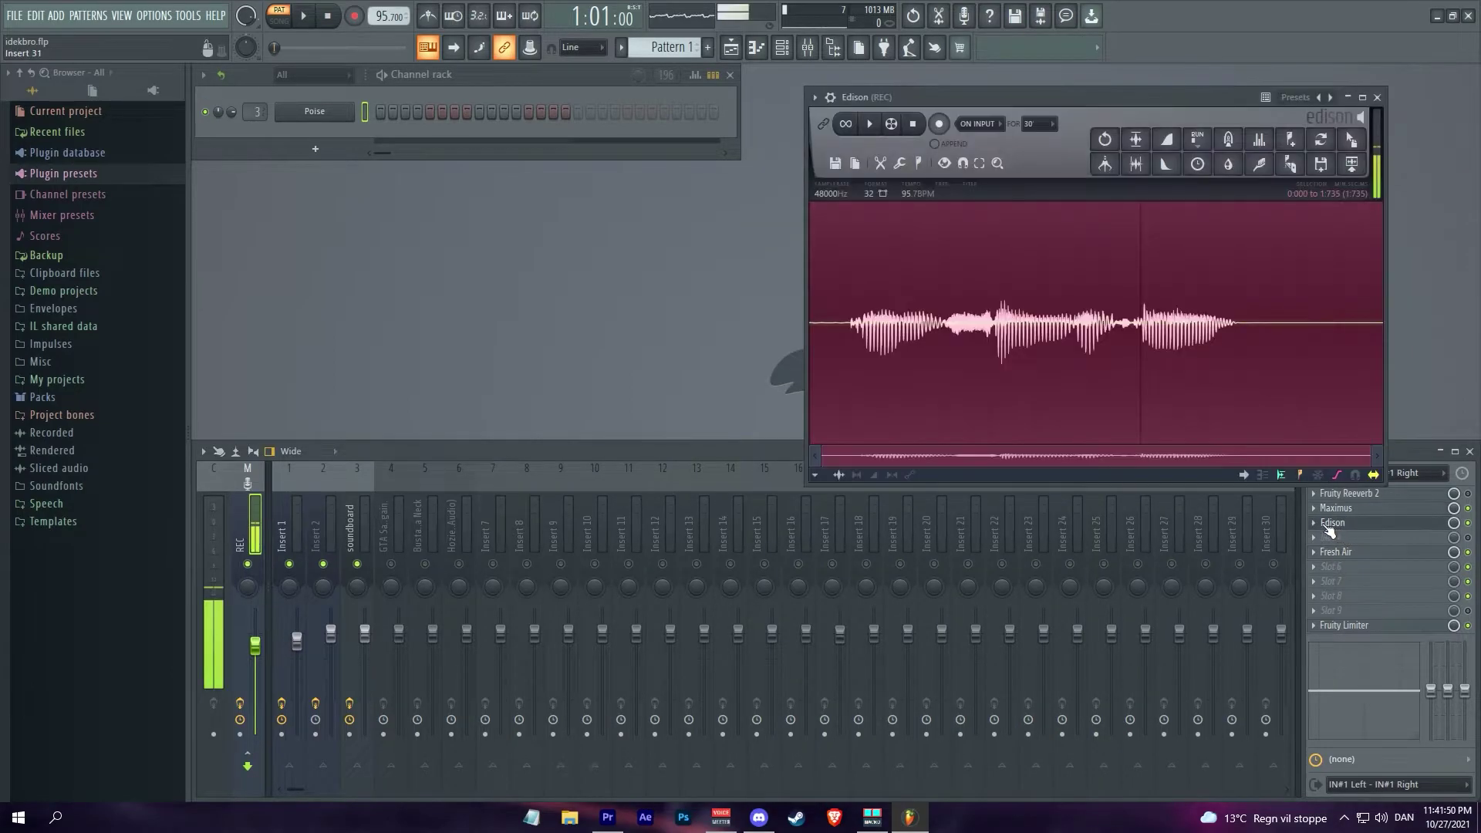
drag(983, 97, 604, 173)
click(1335, 508)
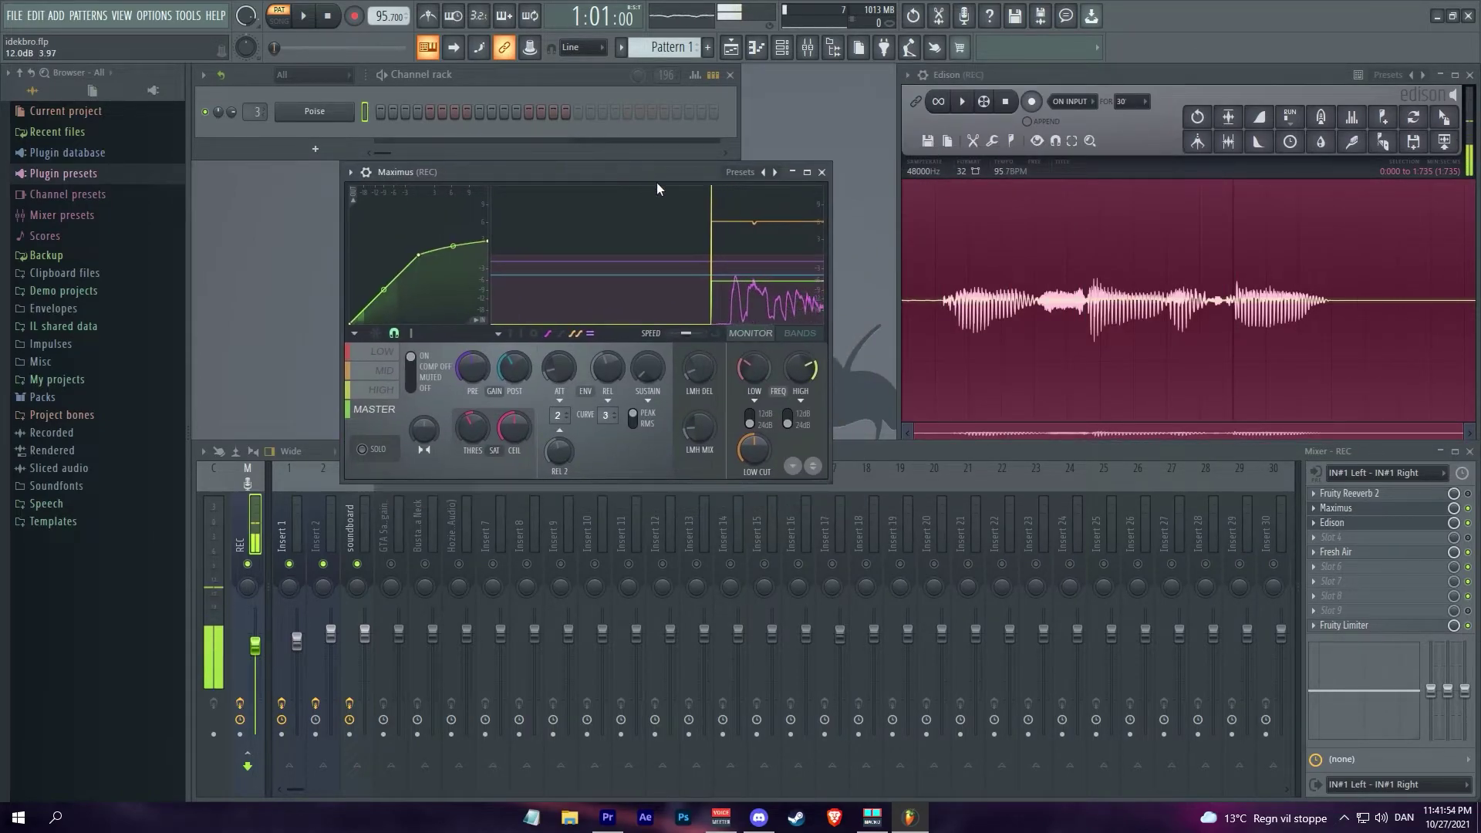
click(823, 173)
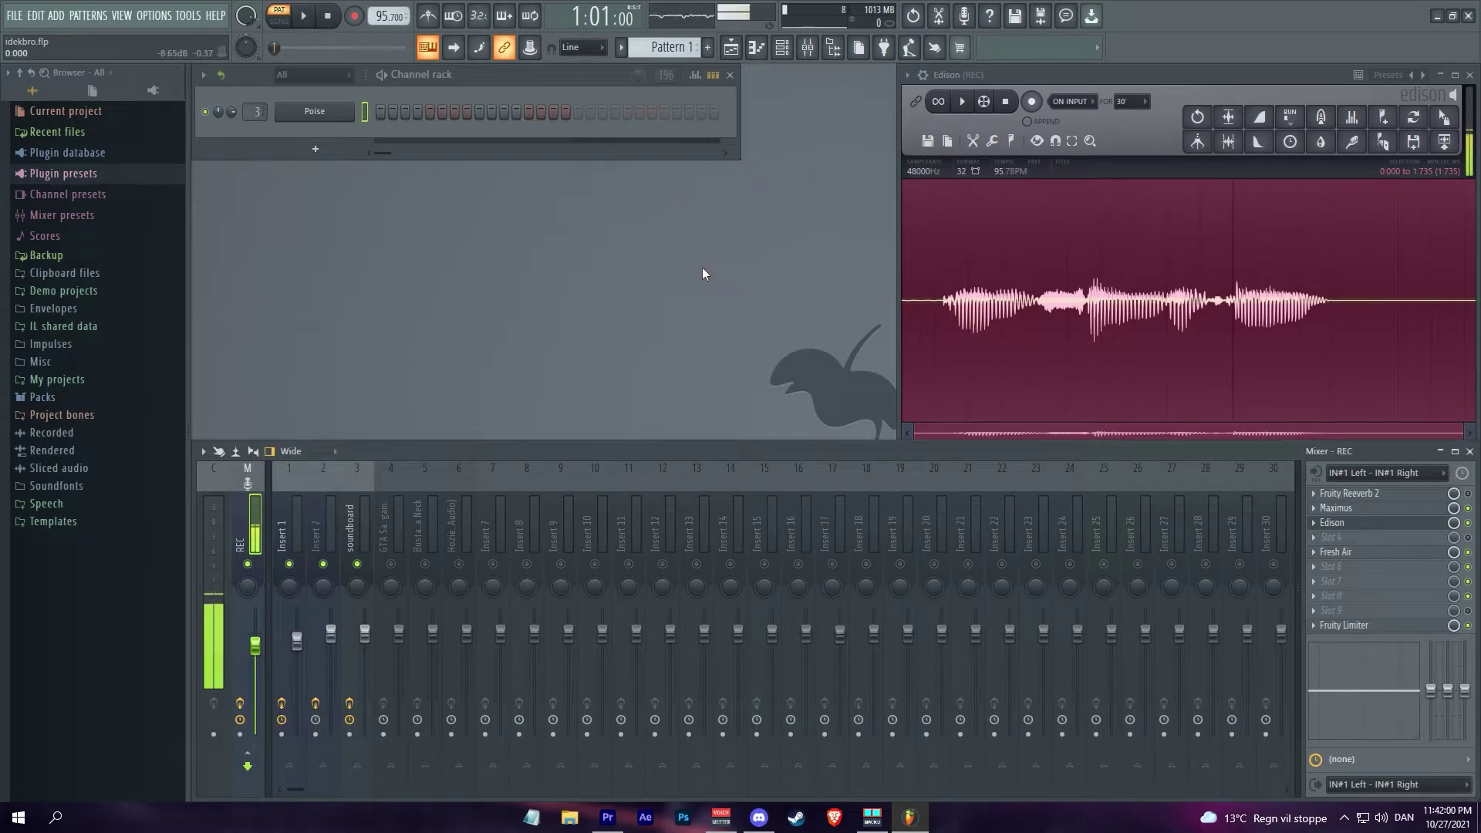
Record a short voice clip in Edison on the REC track, play it back, and close the Edison window.
click(1091, 79)
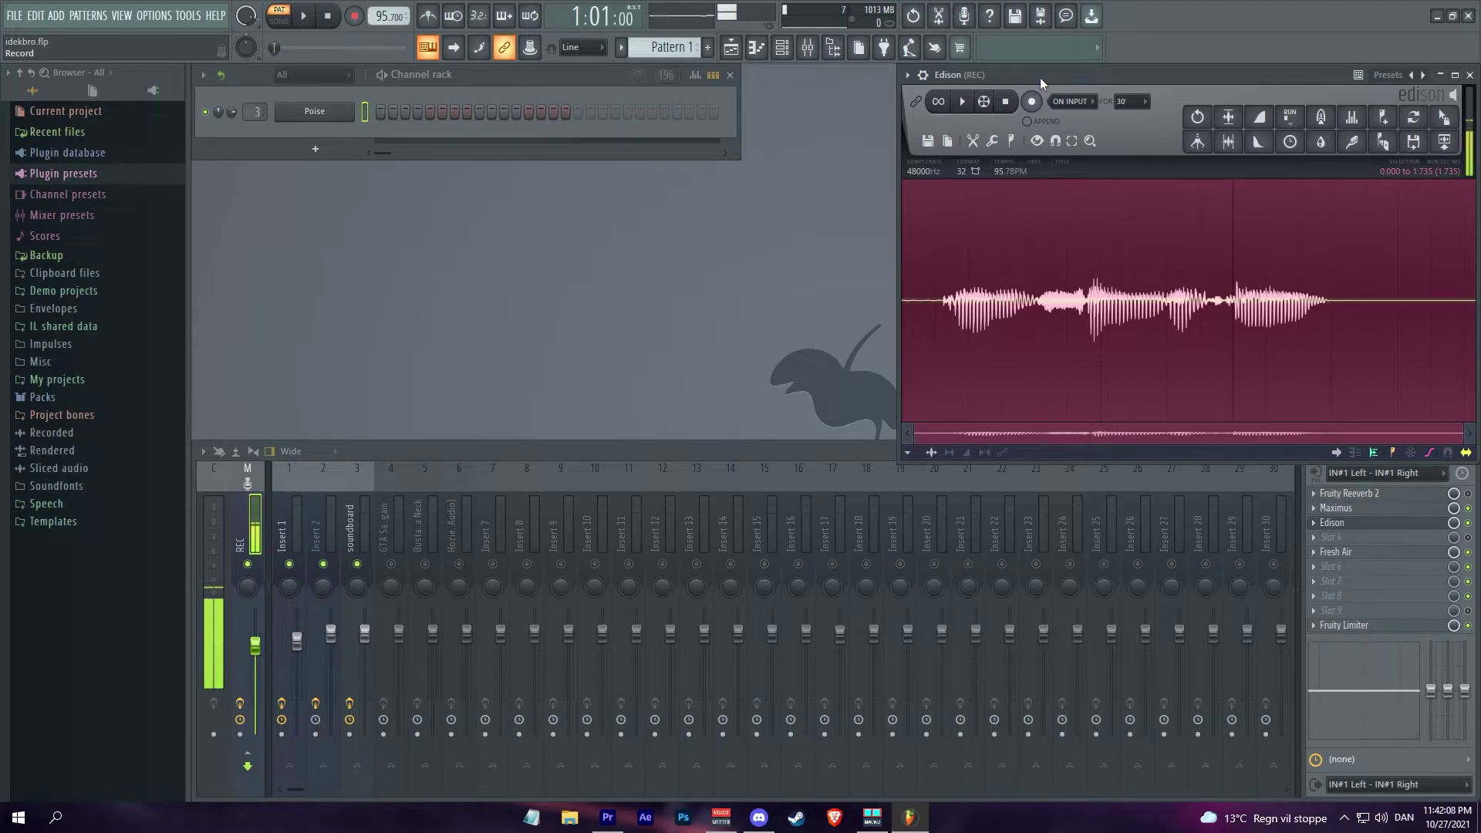
click(1032, 101)
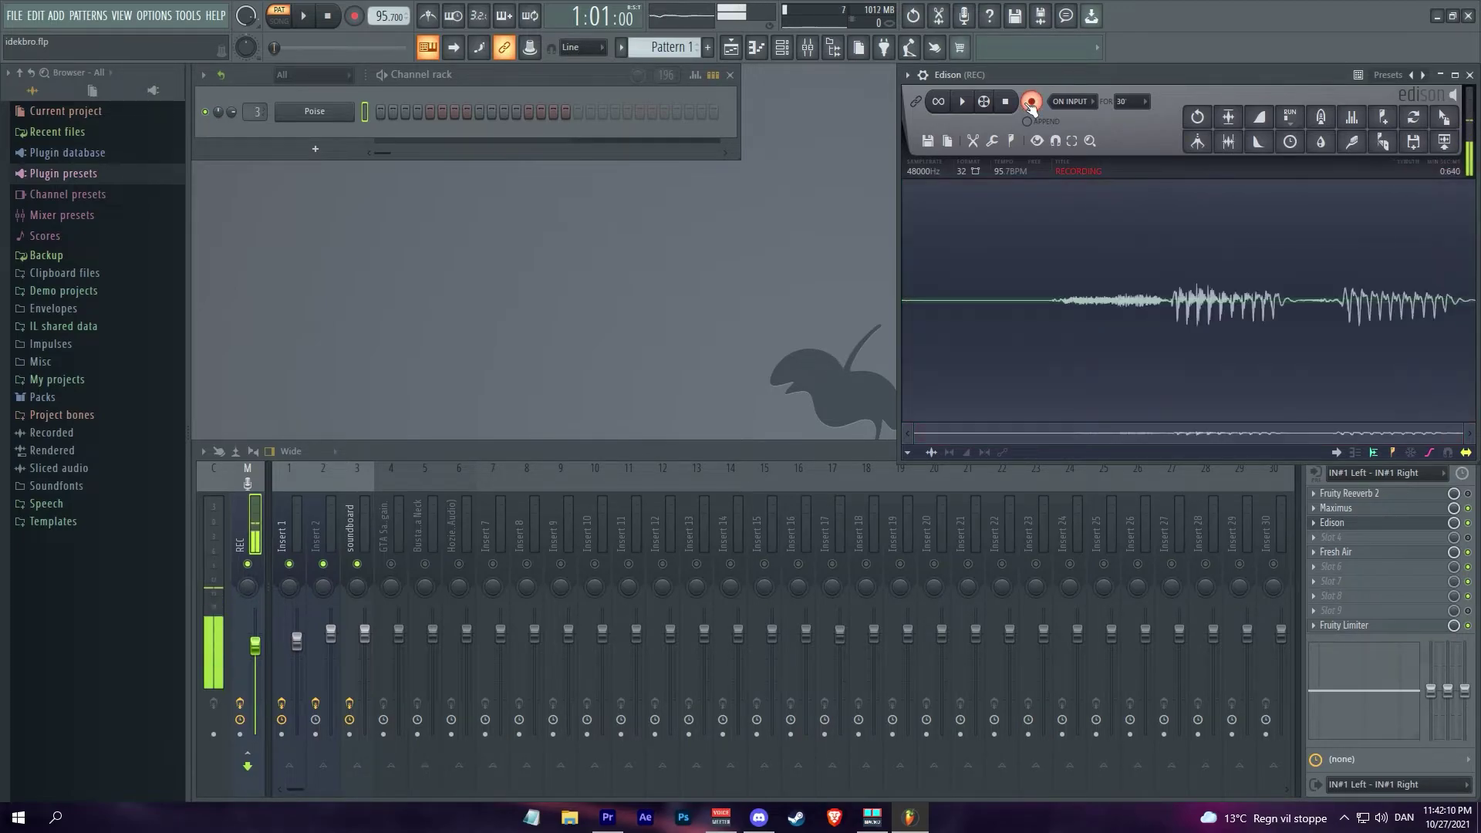
click(1031, 101)
click(973, 107)
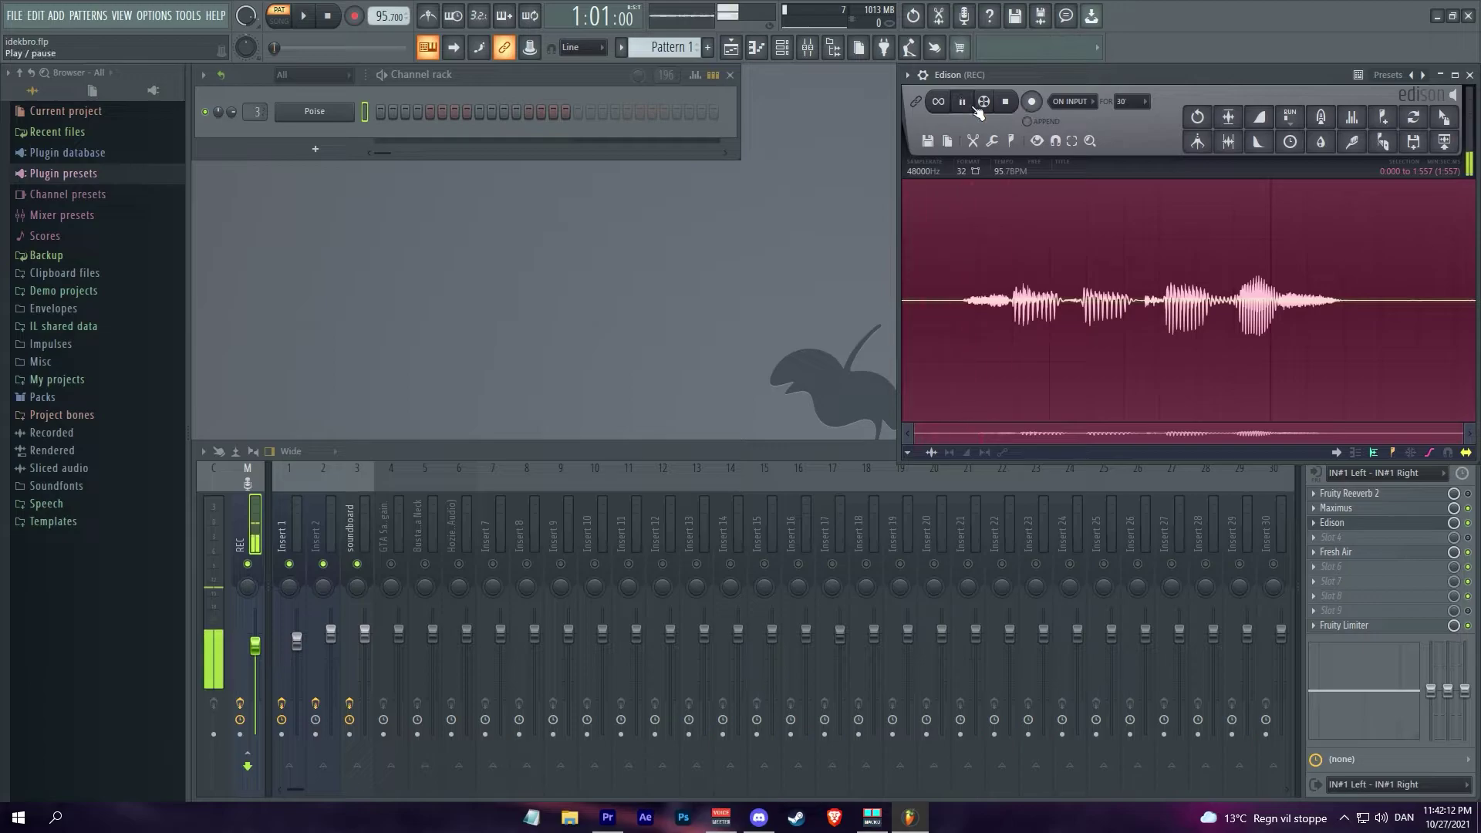
click(974, 107)
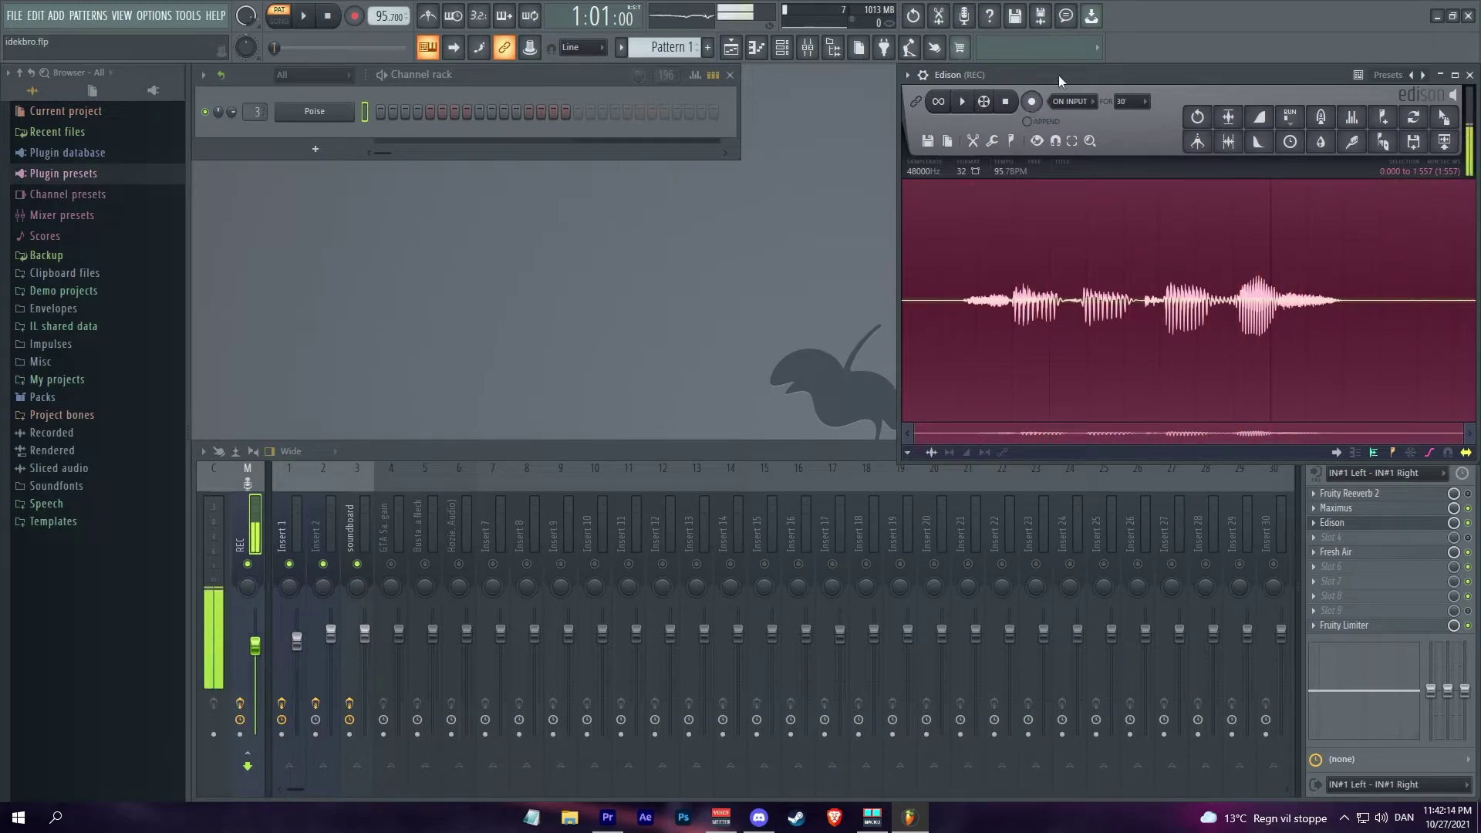
drag(1064, 75, 986, 74)
click(1368, 525)
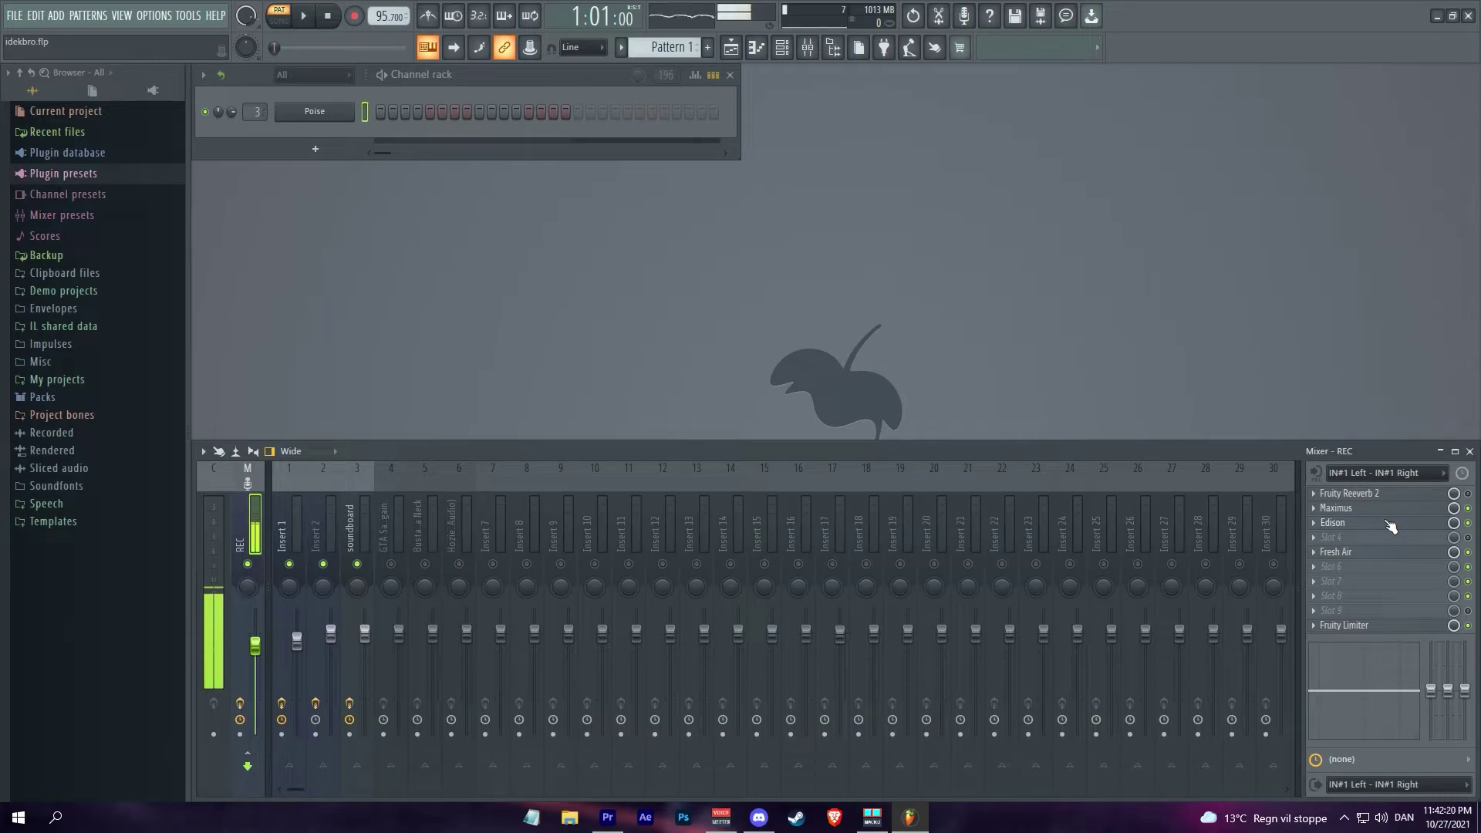
View the Fresh Air effect's settings on the REC track and close its window.
click(1345, 554)
drag(1097, 78, 926, 84)
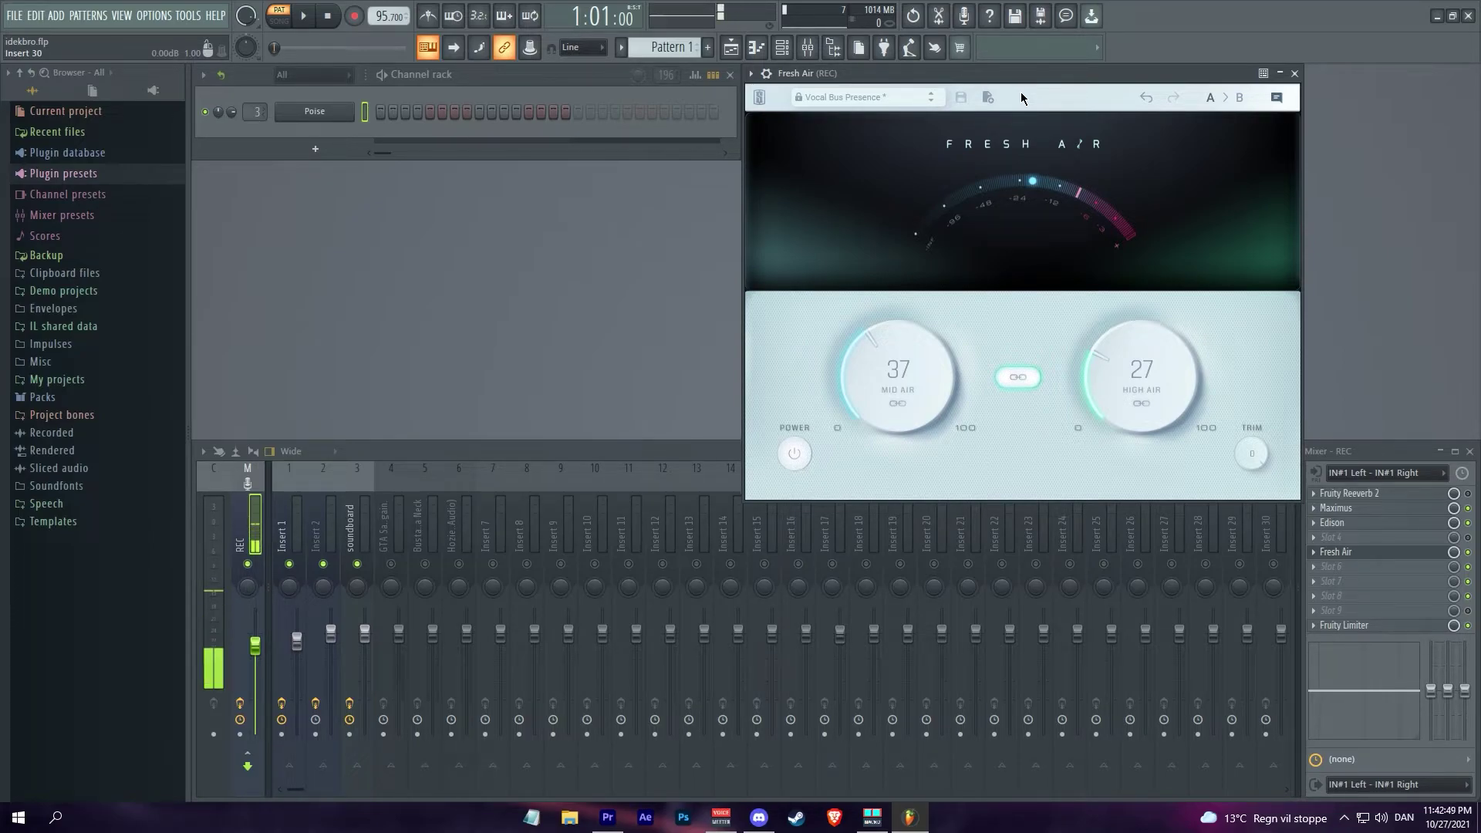
click(1295, 73)
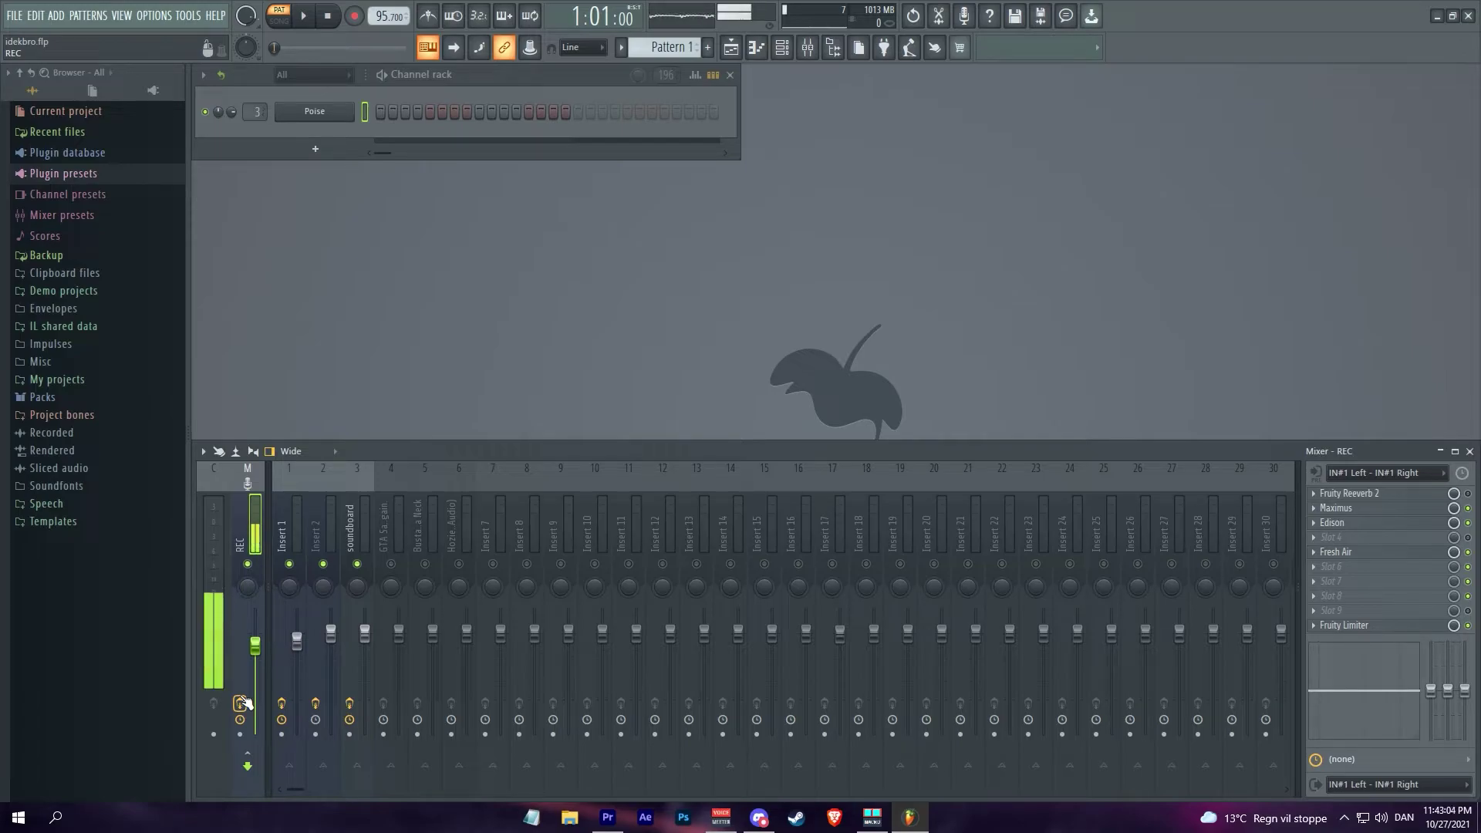
Bypass all effect slots on the REC track and enable them again to compare the sound.
click(240, 704)
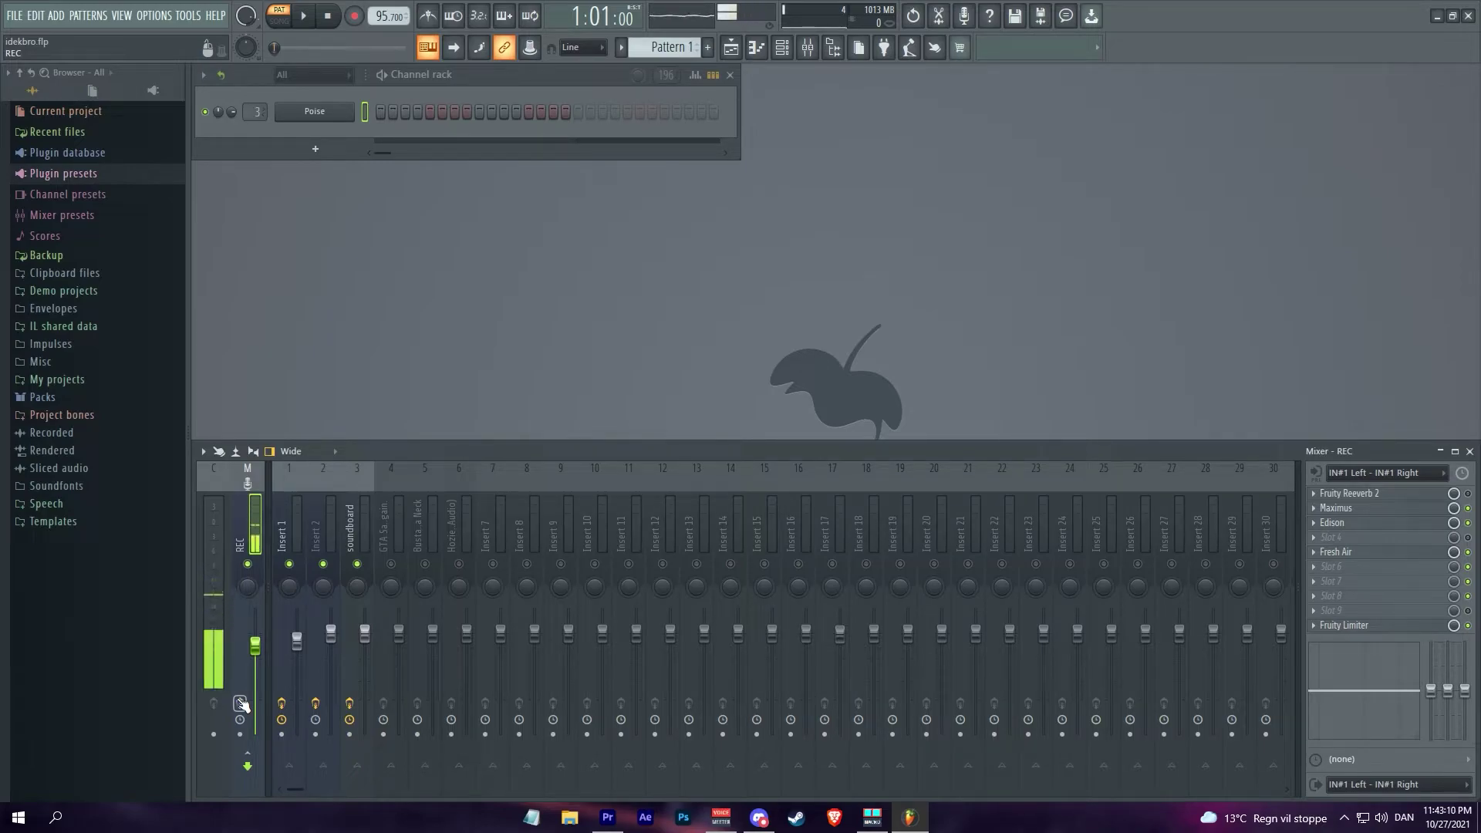
click(241, 703)
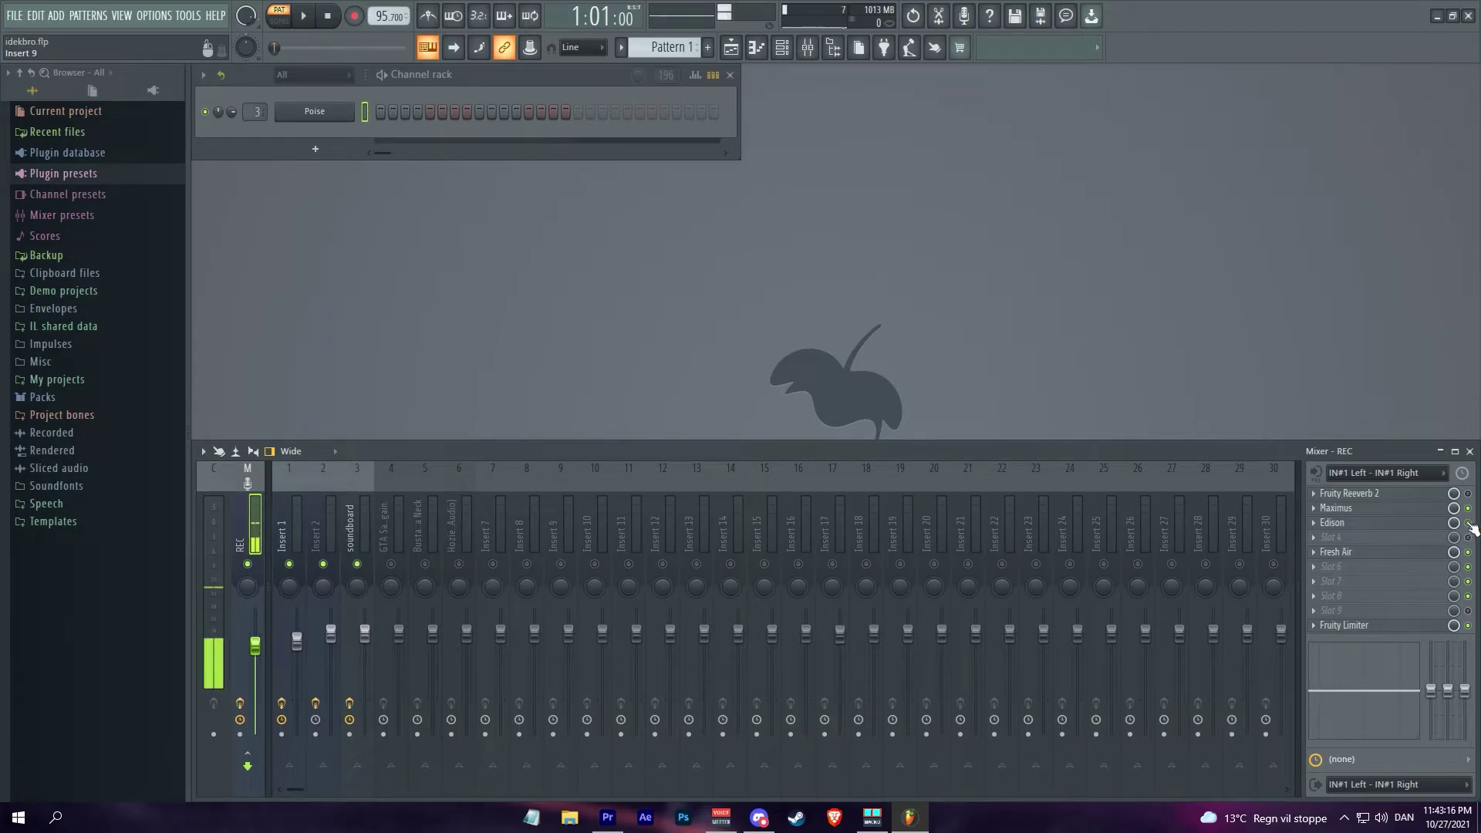
Open Maximus on the REC track and switch the effect off and on again to compare the voice.
click(1358, 508)
drag(695, 174, 1101, 83)
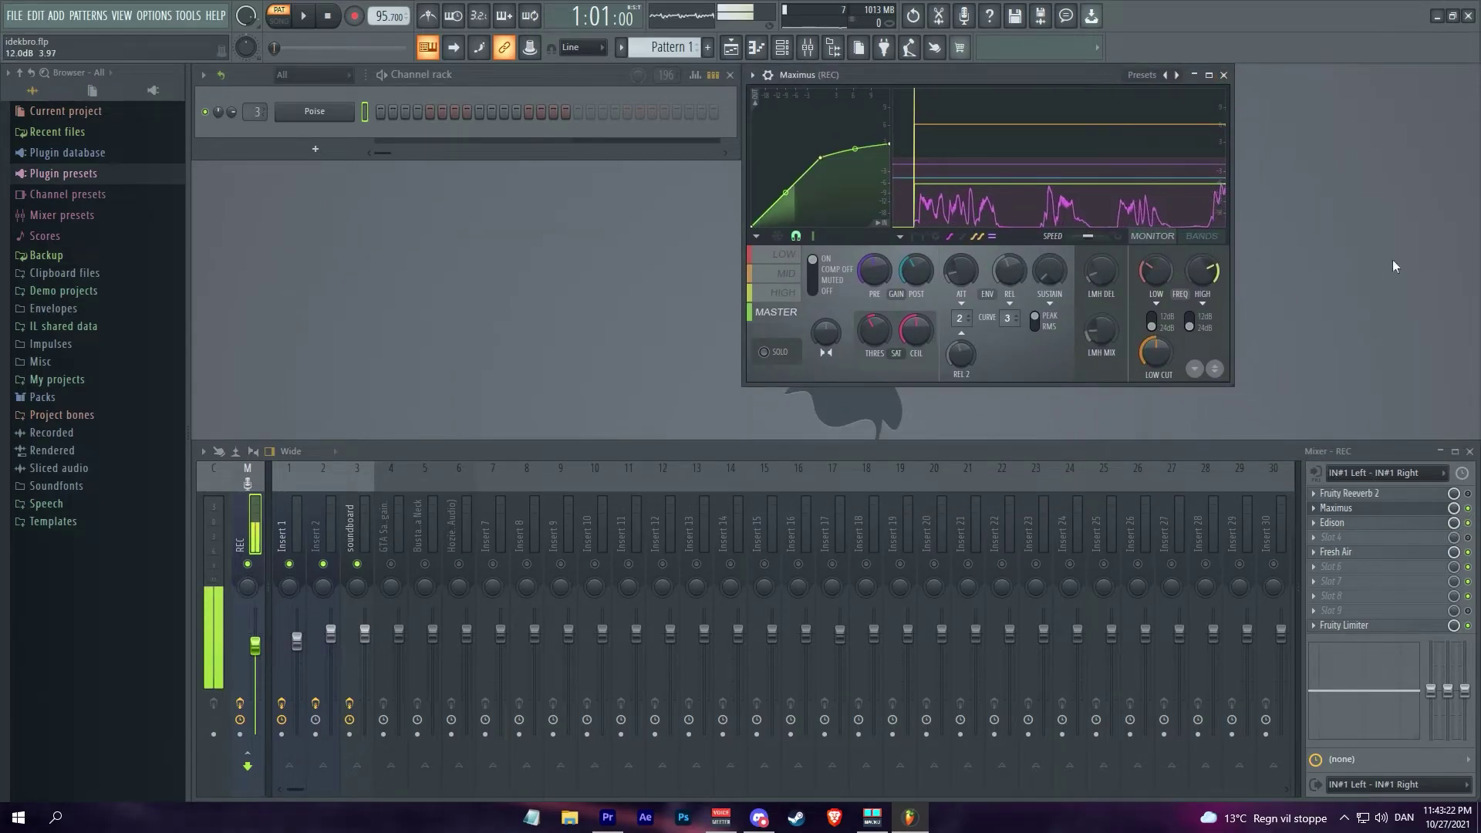
click(1469, 508)
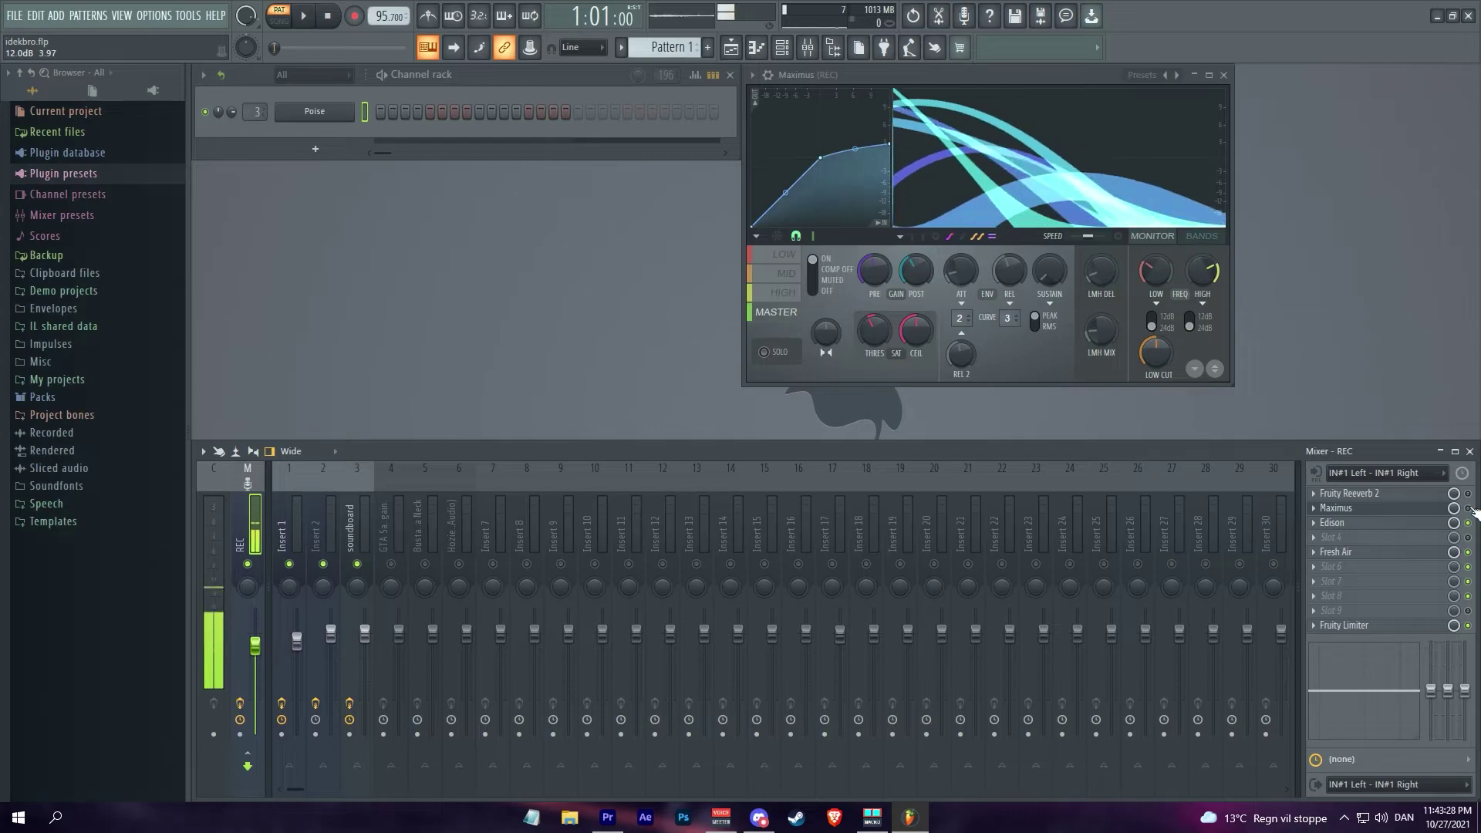
click(1468, 508)
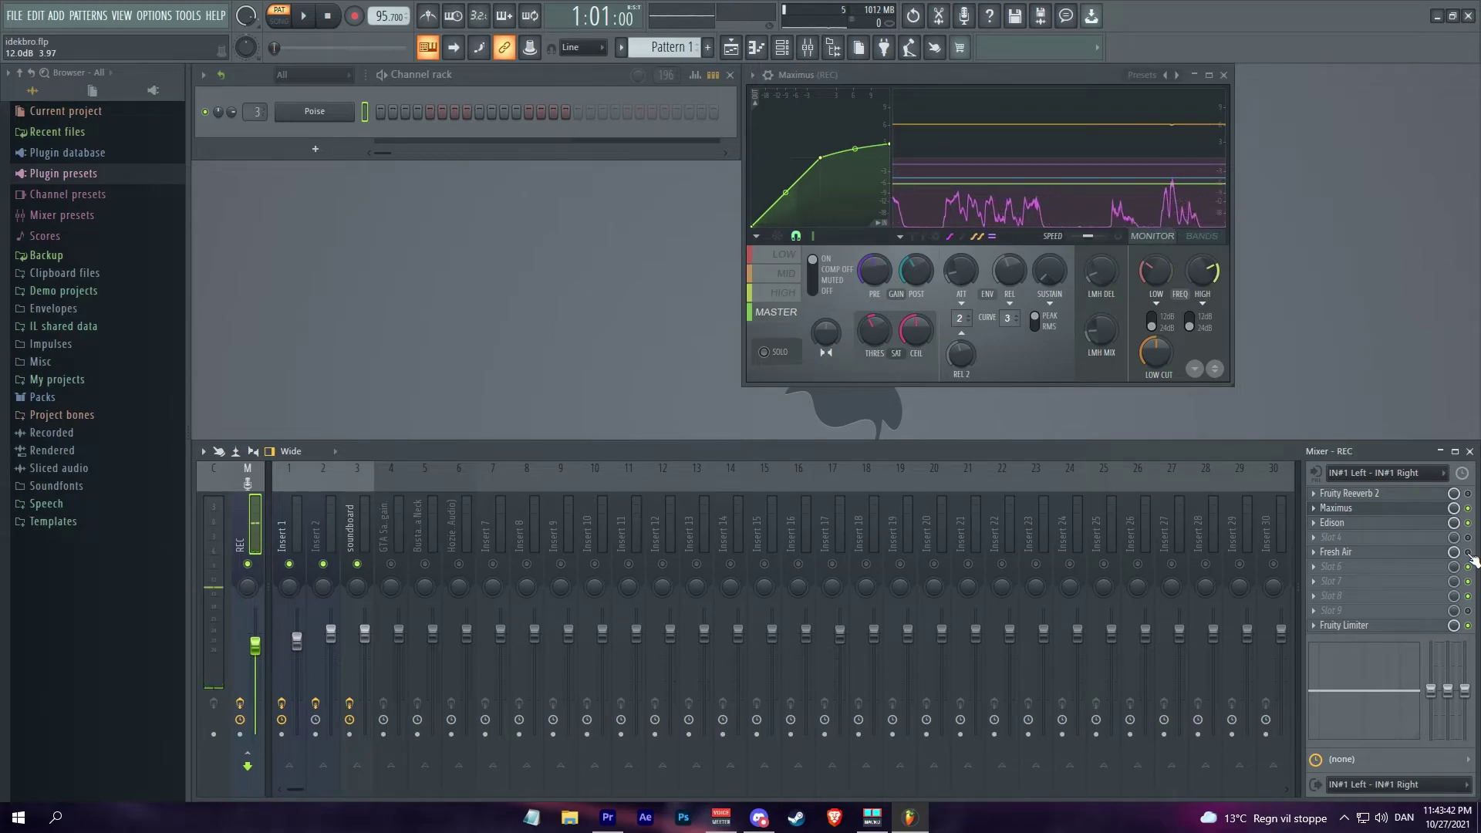
Open Fresh Air on the REC track and raise its linked knobs to 42 Mid Air and 32 High Air.
click(1353, 555)
drag(863, 74, 382, 183)
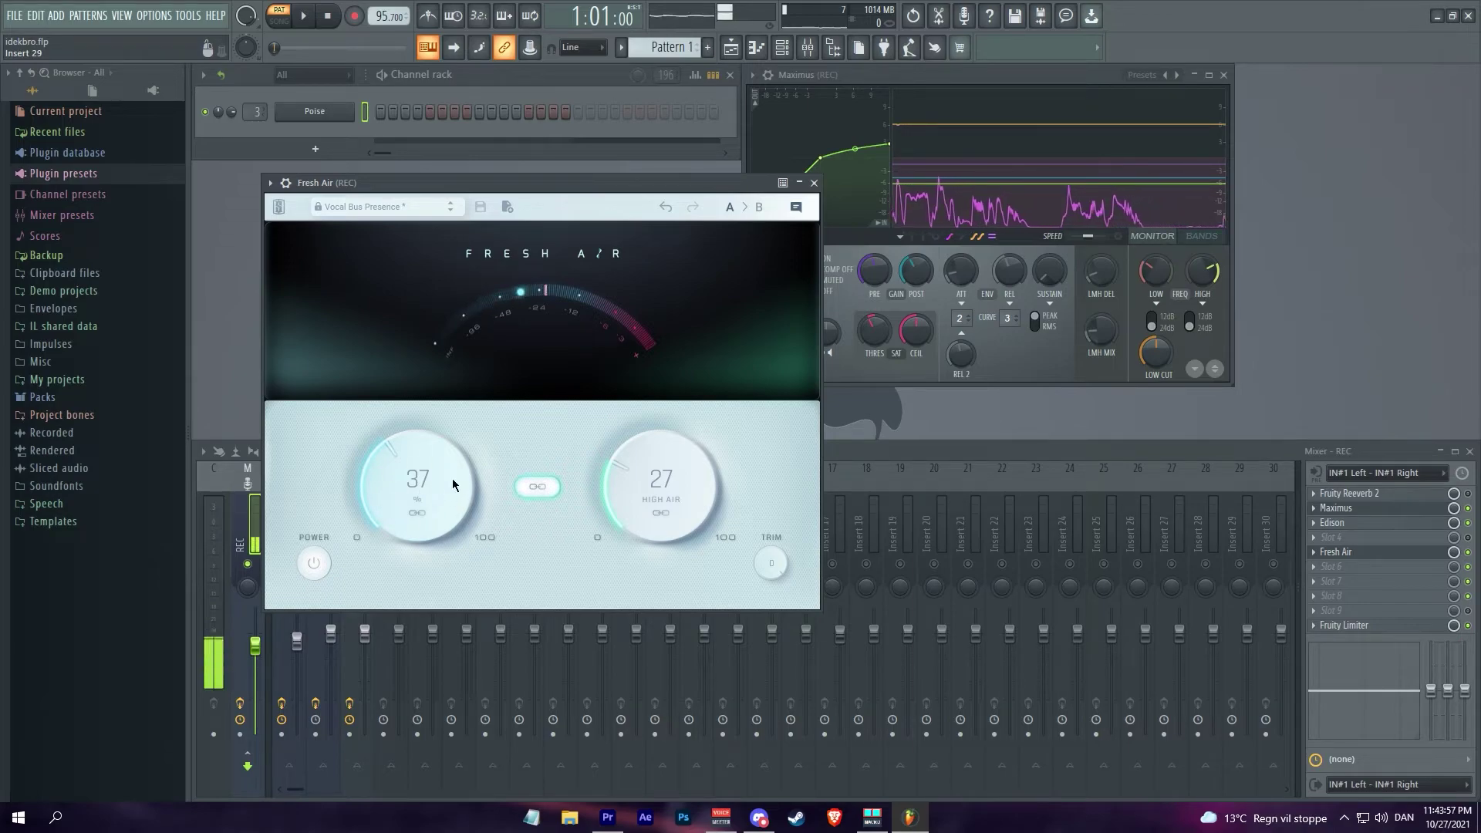
drag(581, 182, 755, 185)
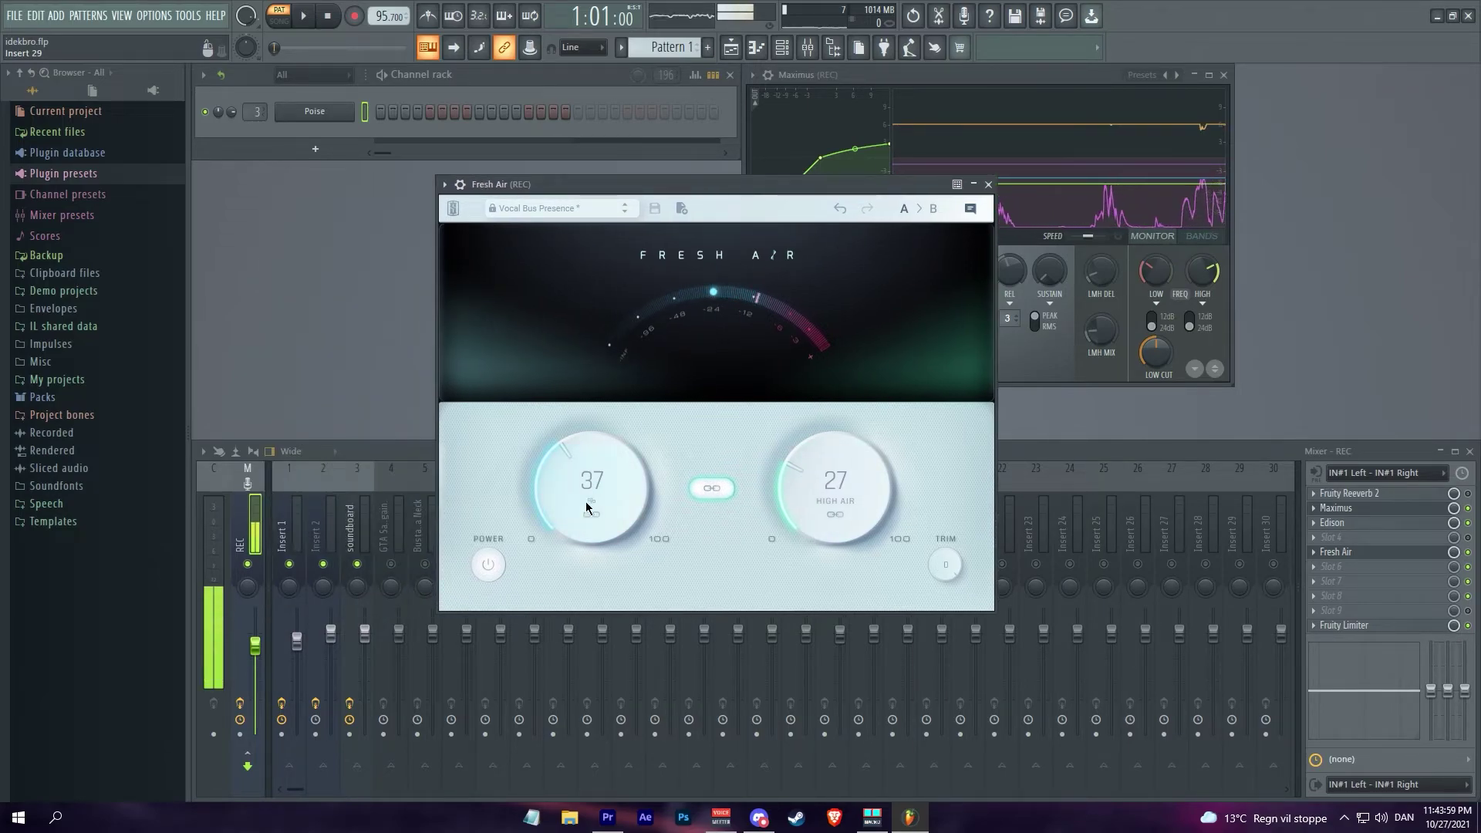
drag(821, 488, 838, 518)
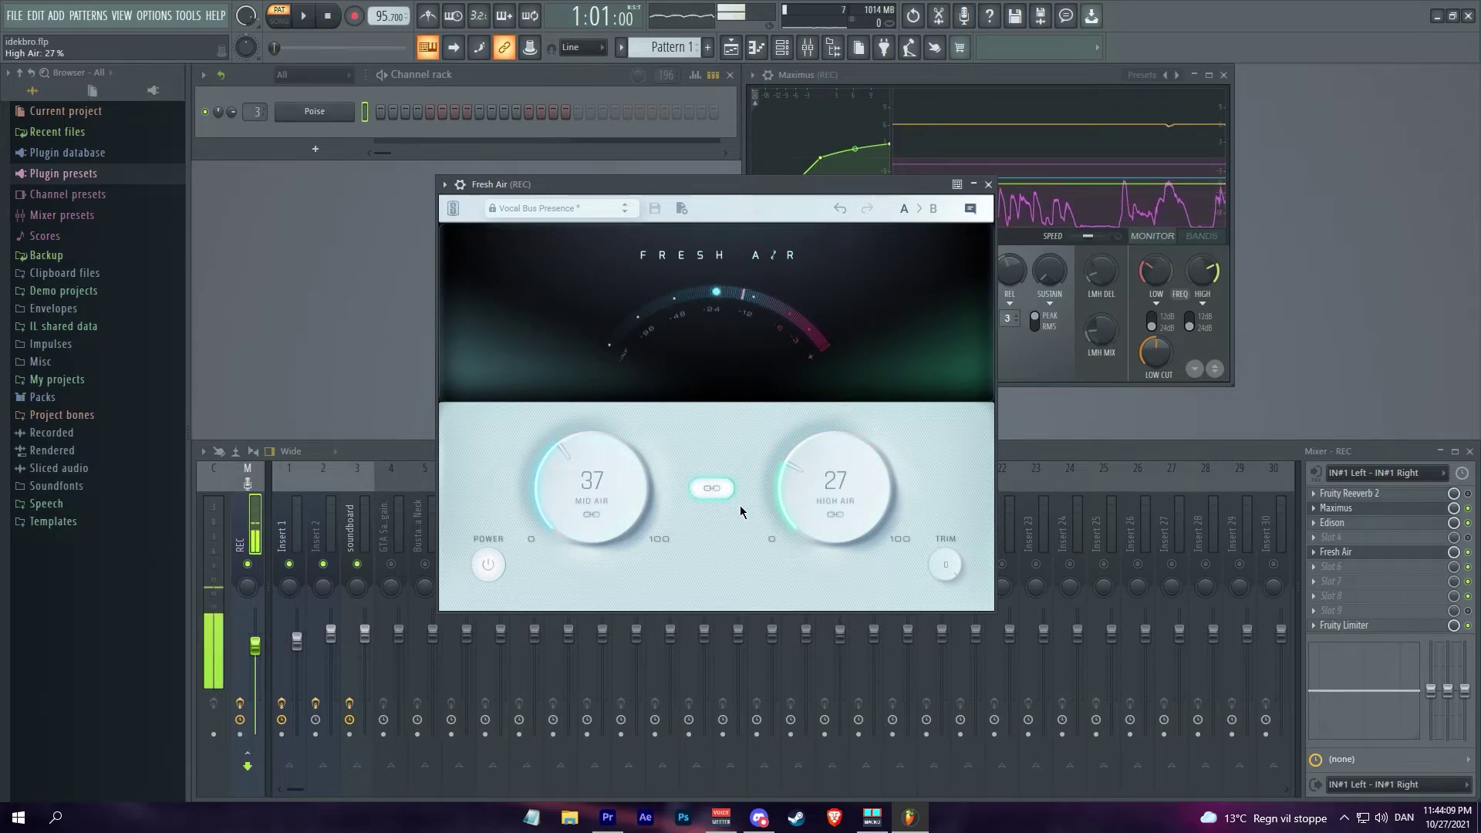
click(715, 502)
click(713, 501)
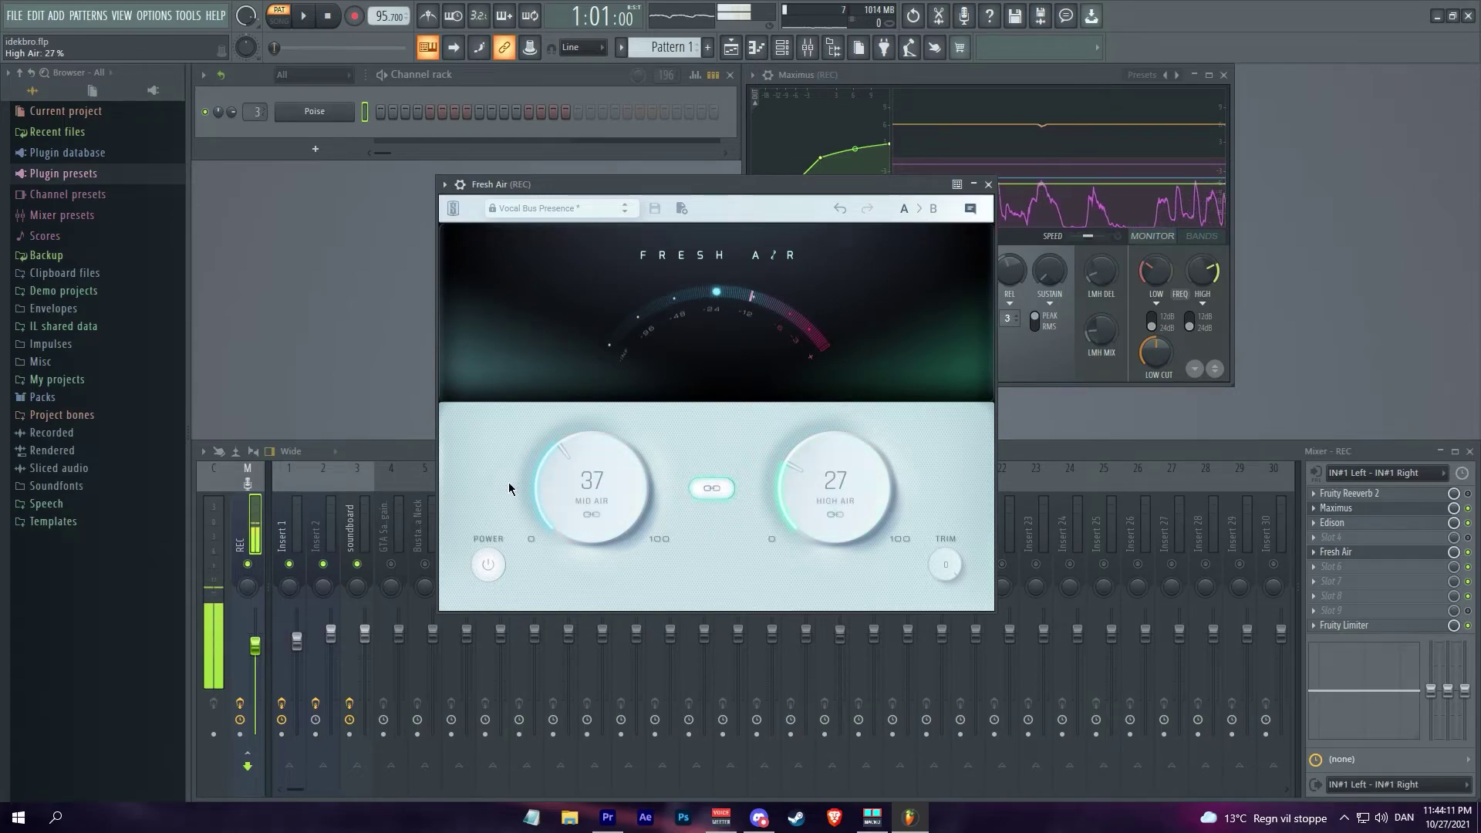
drag(849, 521, 847, 503)
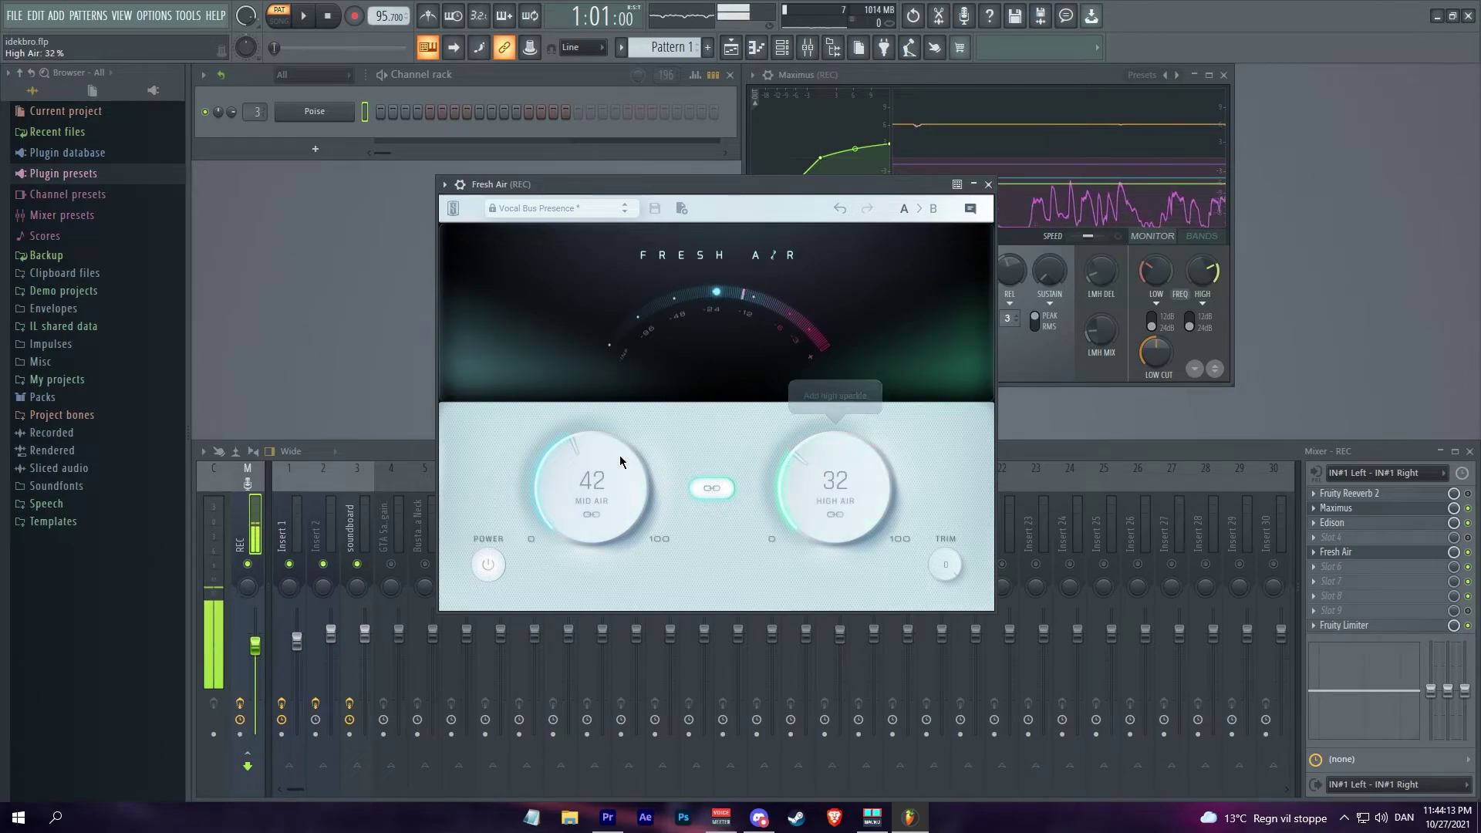
Select IN#1 Left - IN#1 Right as the REC track's audio input and view the outputs available for the track.
scroll(826, 517, down, 5)
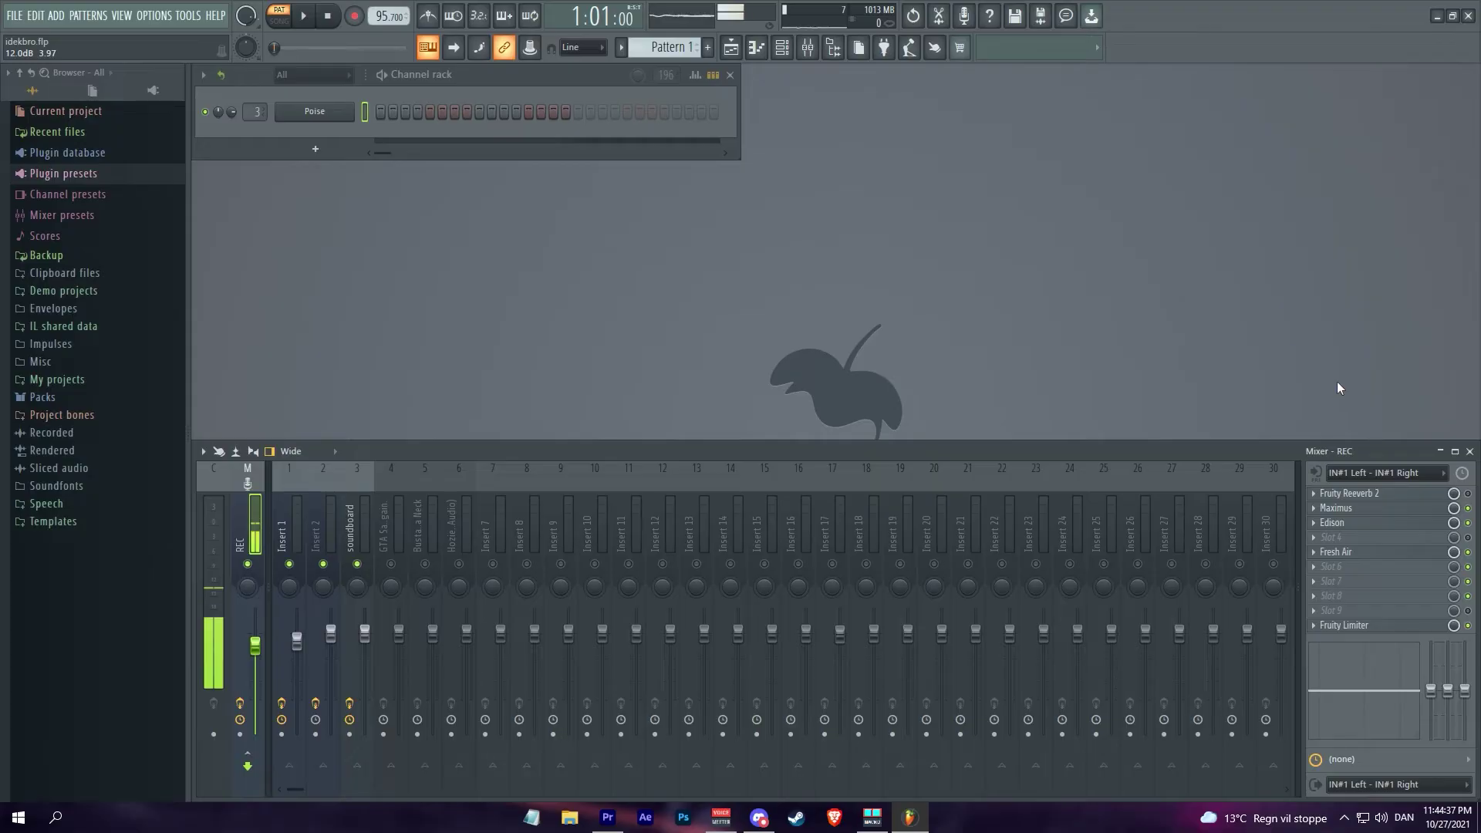
click(1360, 481)
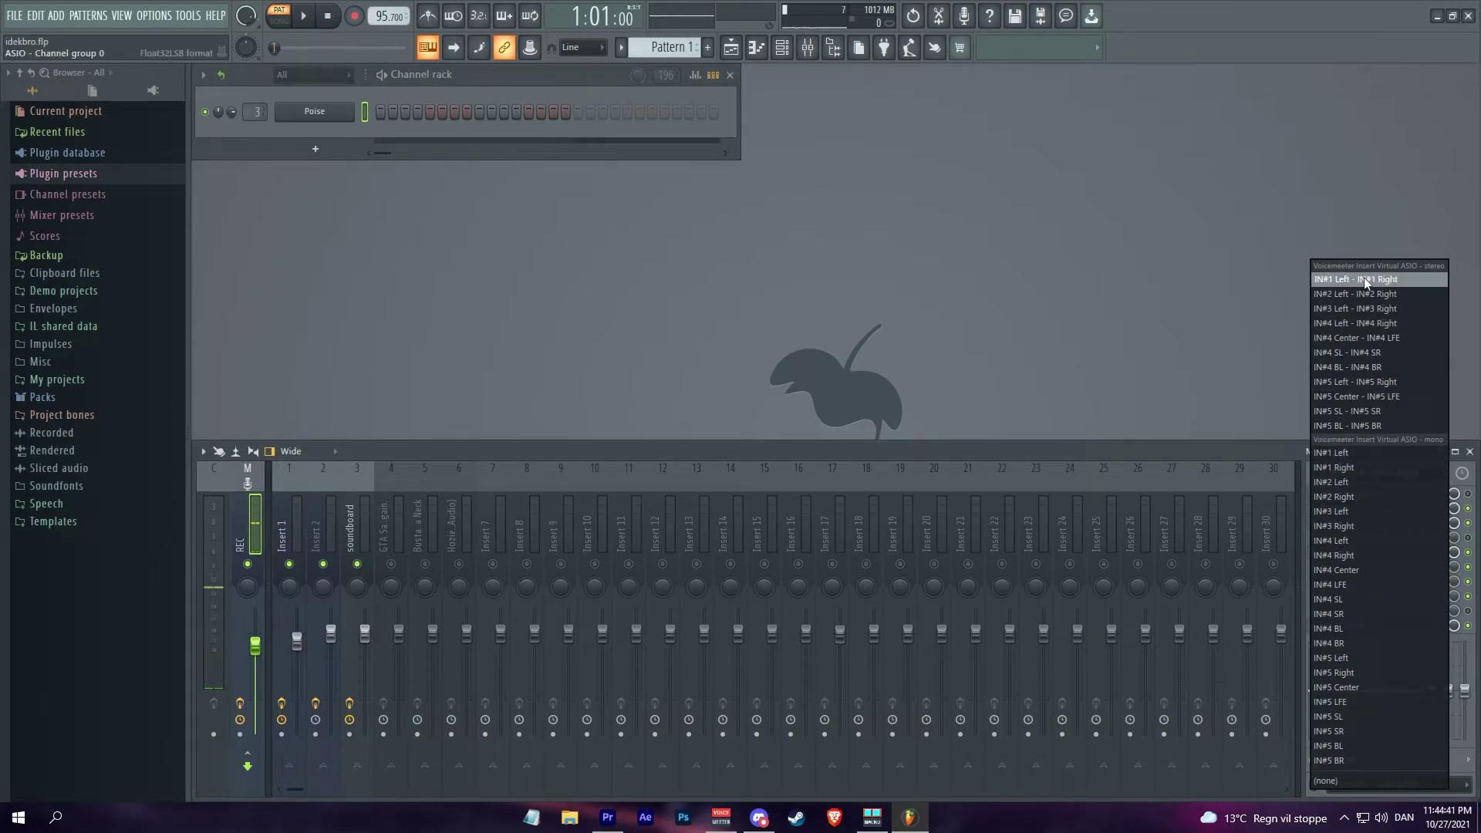
click(1315, 280)
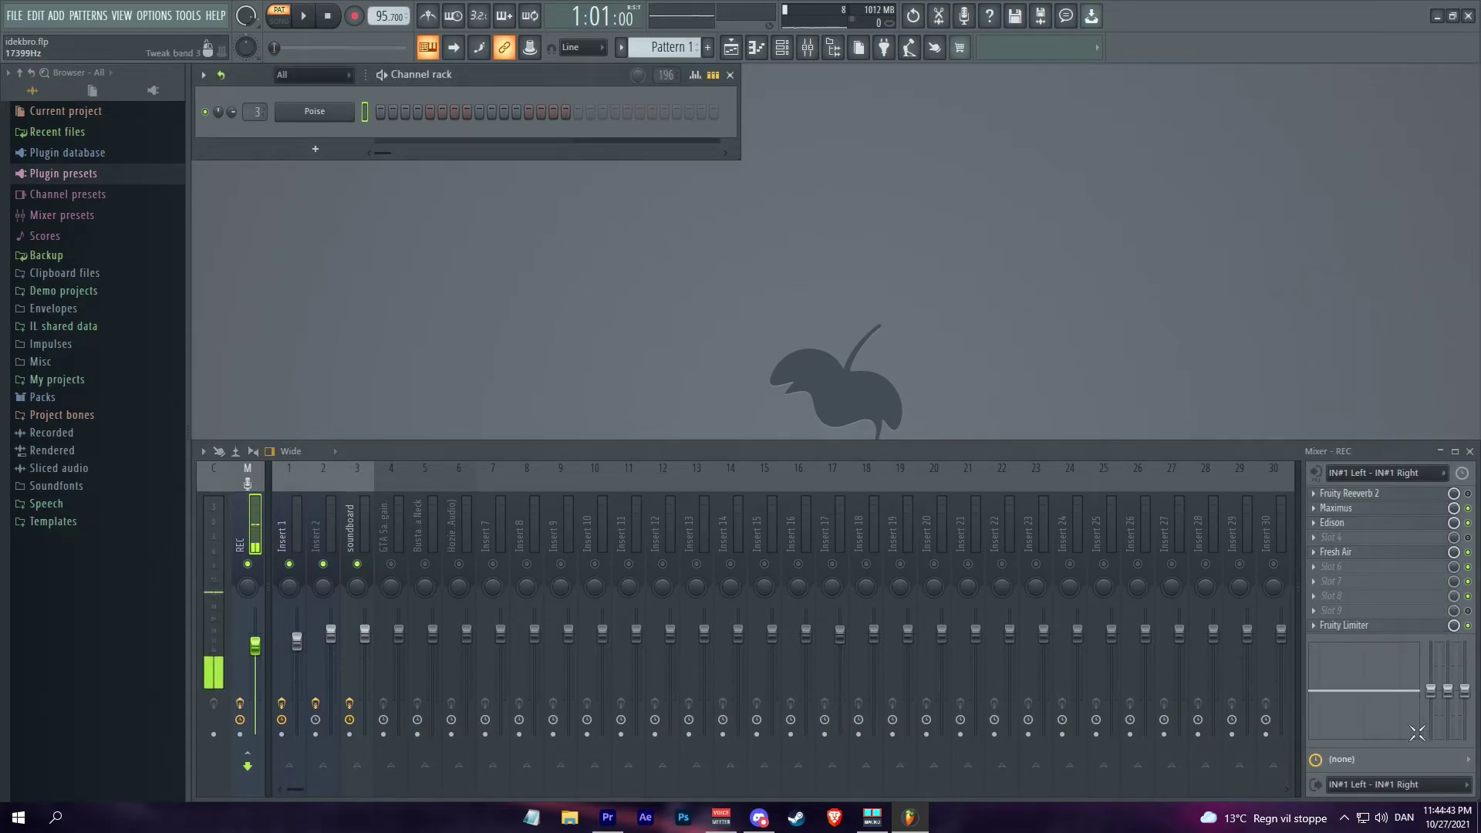
click(1388, 785)
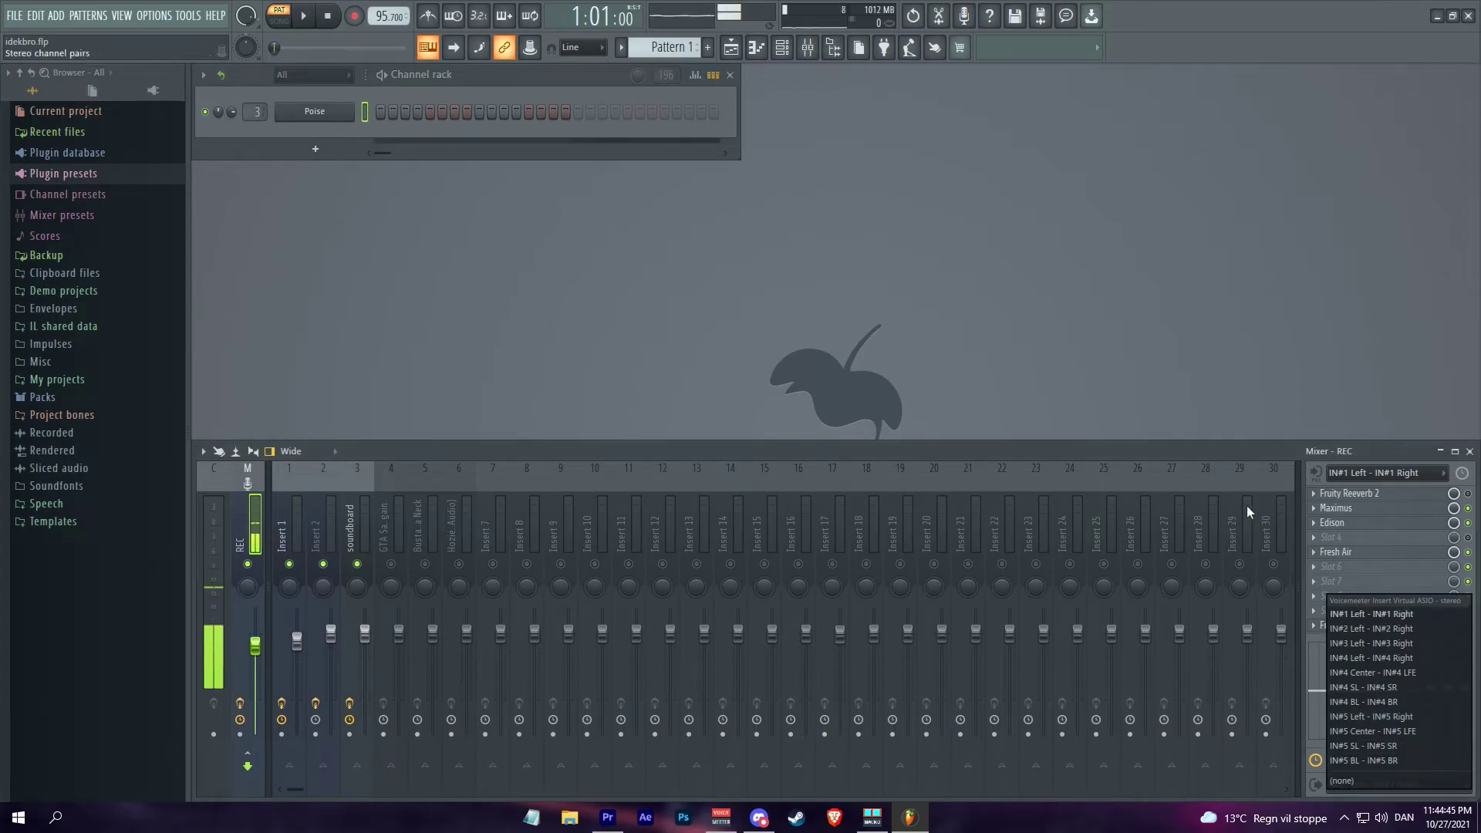
click(1216, 449)
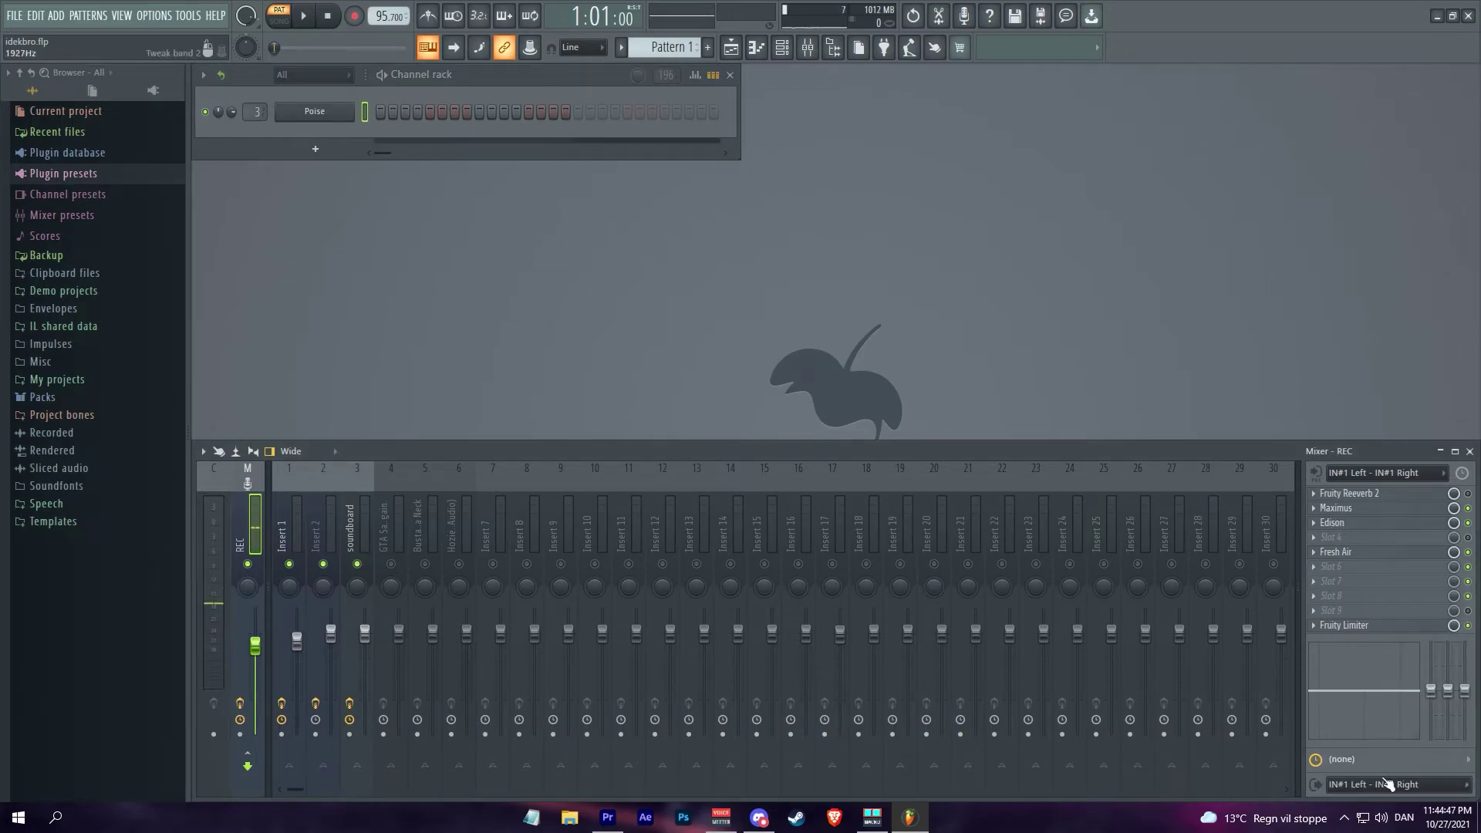
Browse the effect plugin categories available for empty slot 4 on the REC track, including Dynamics, Filter and Flanger, and leave the slot empty.
click(1312, 538)
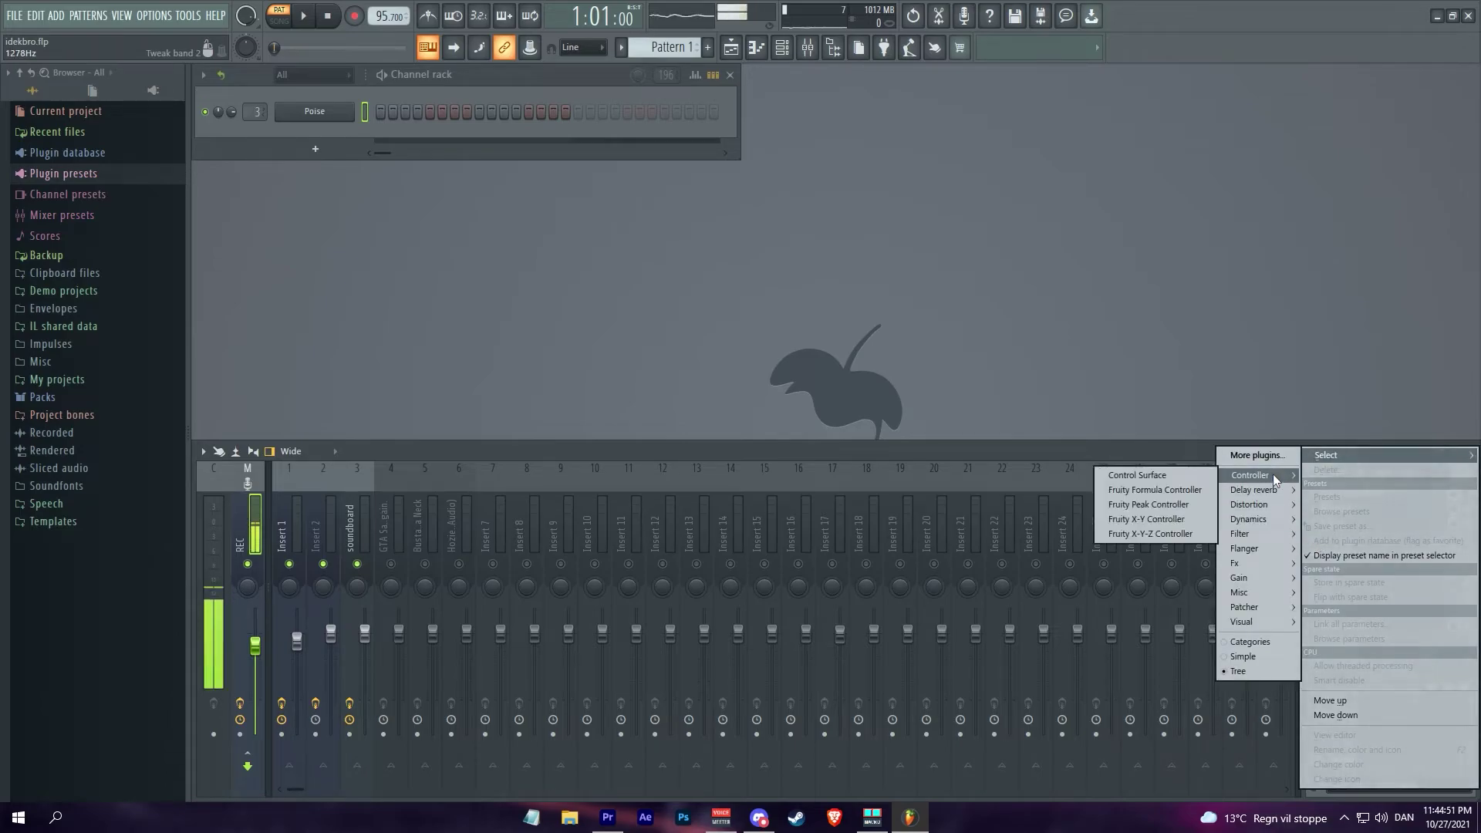
mouse_move(1273, 494)
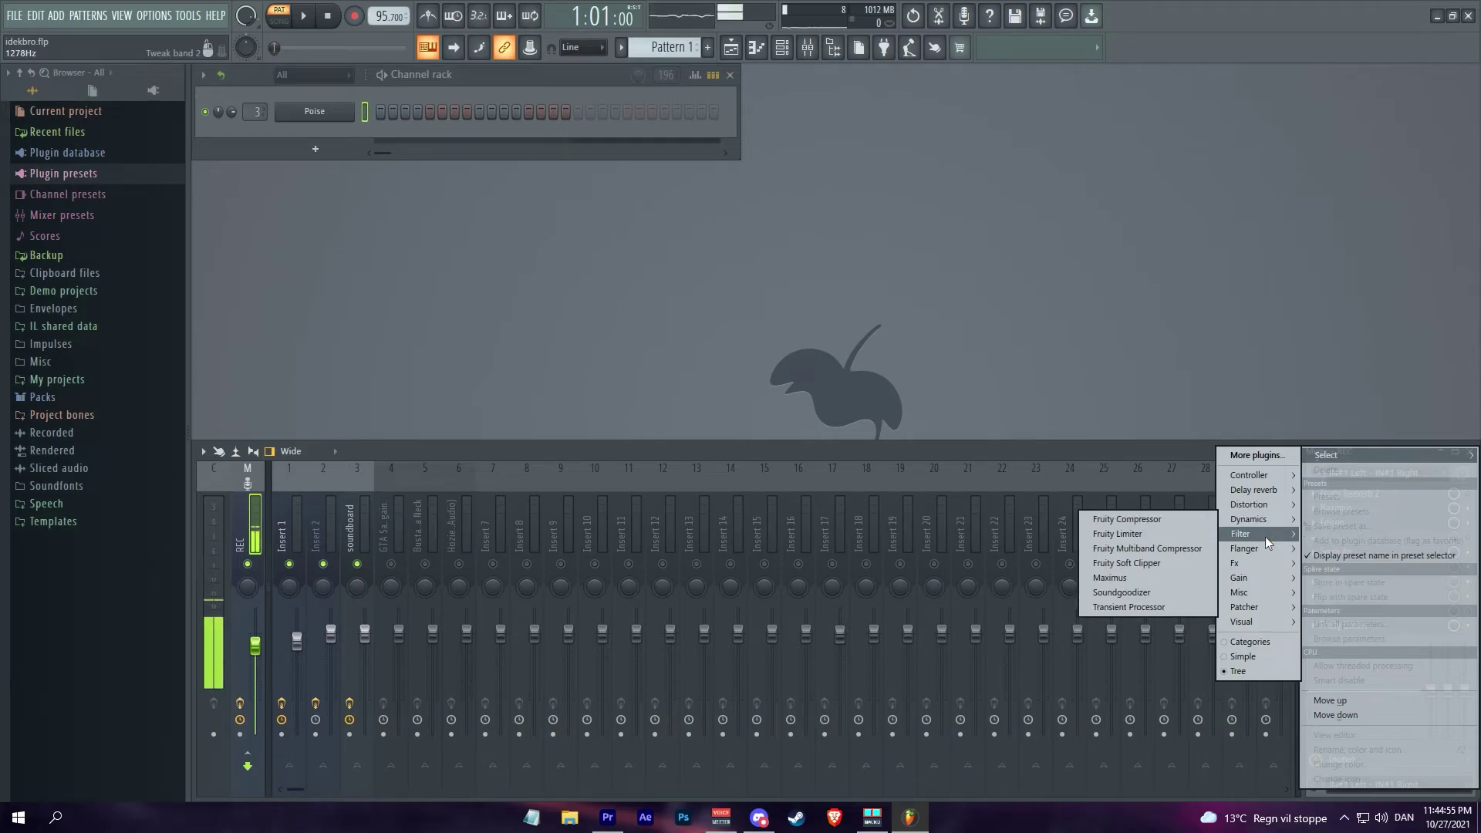
mouse_move(1262, 552)
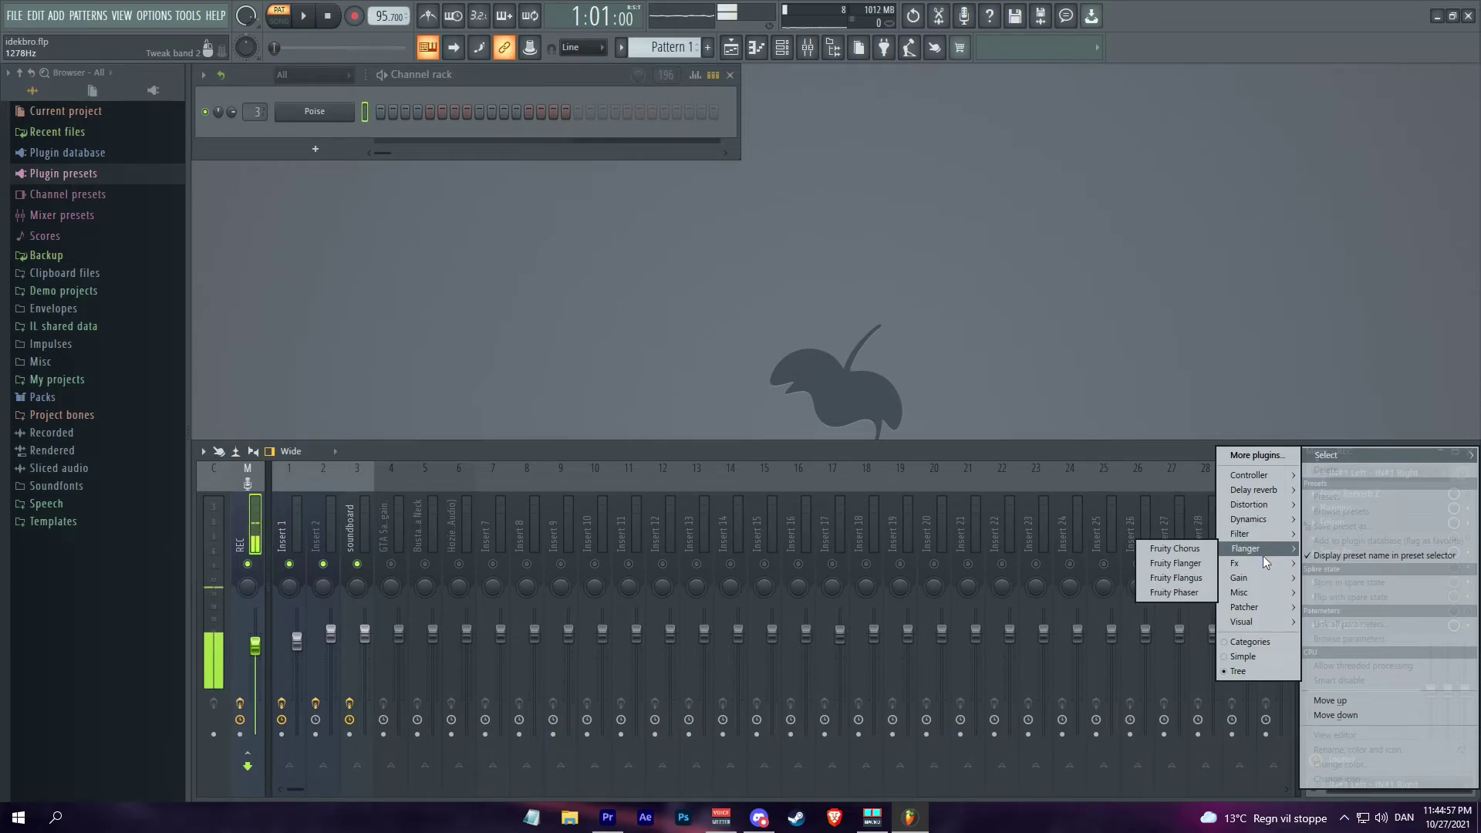
mouse_move(1258, 591)
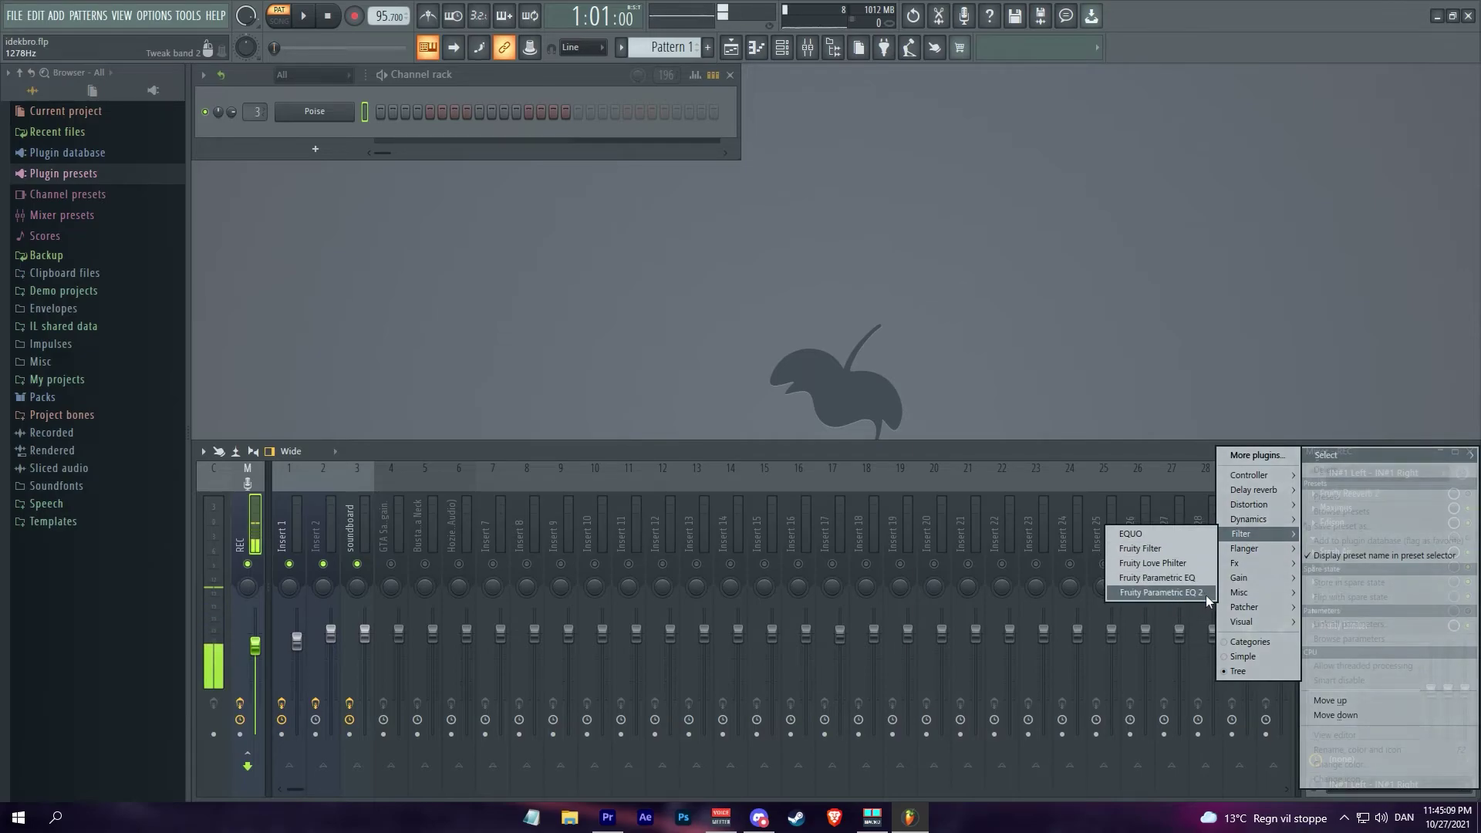
click(1117, 454)
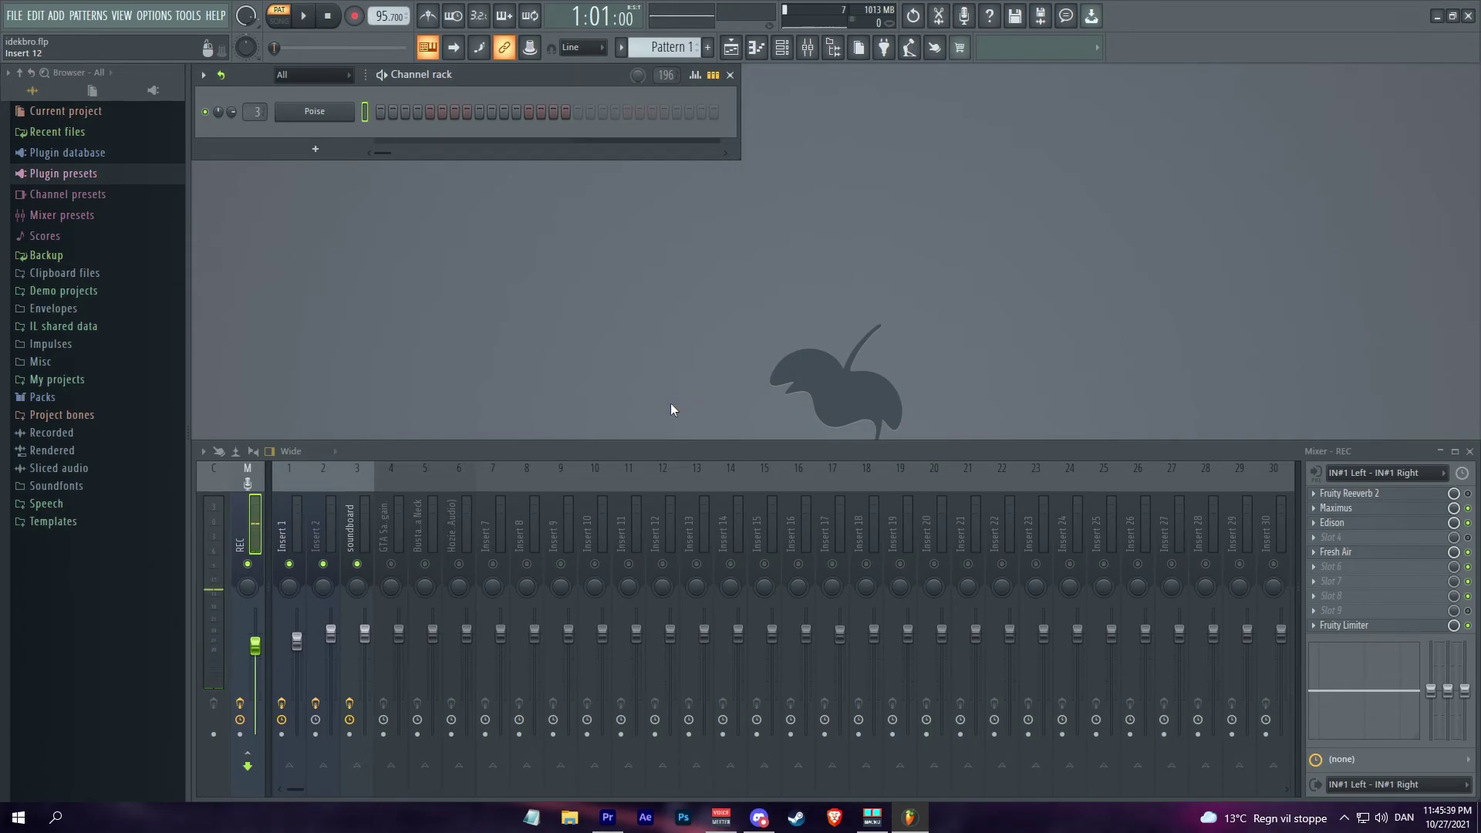
Switch to Voicemeeter Banana to review the Mic strip and its routing, and minimize the window again.
click(721, 818)
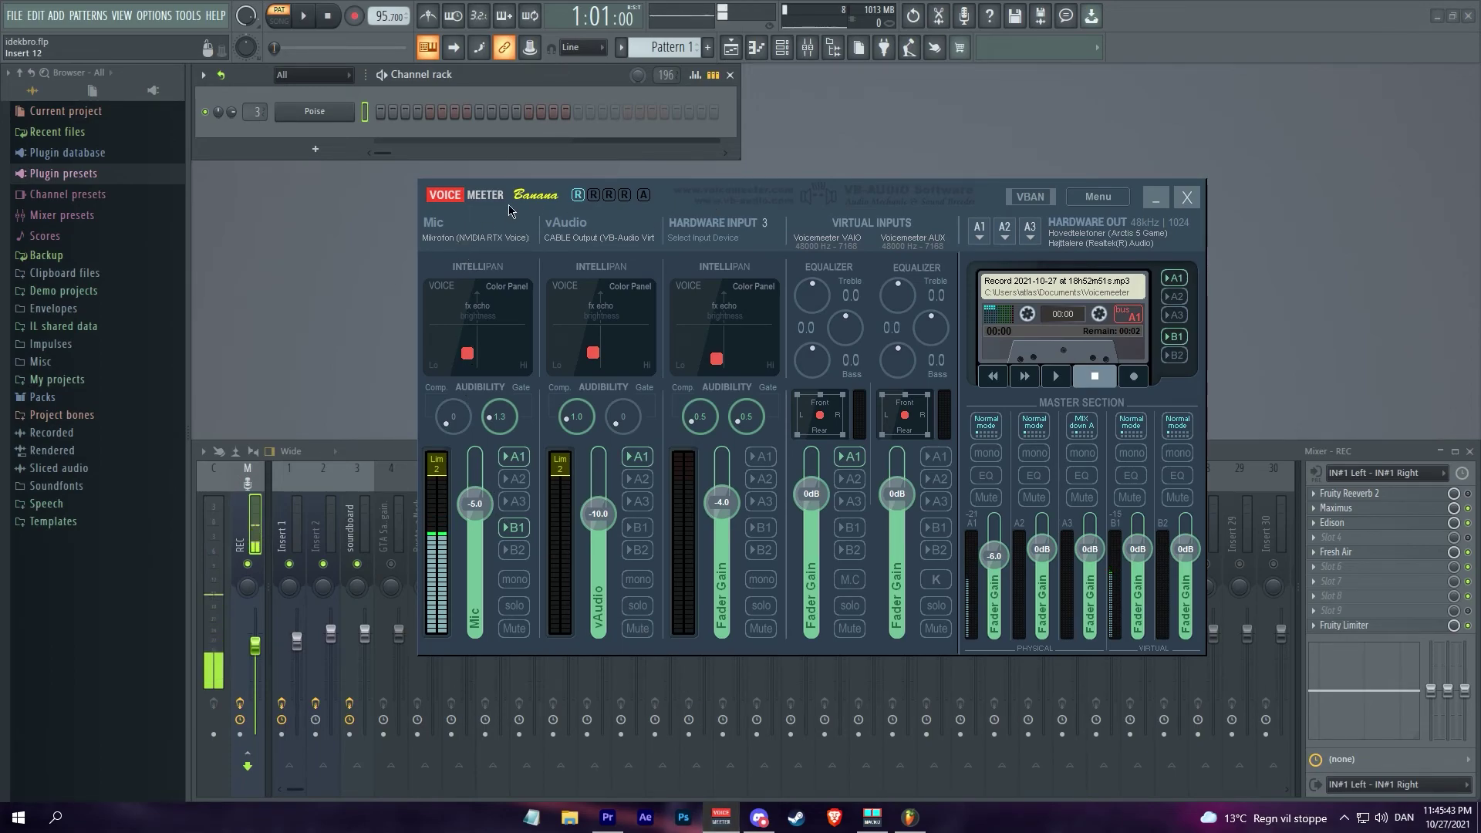
drag(749, 197, 760, 191)
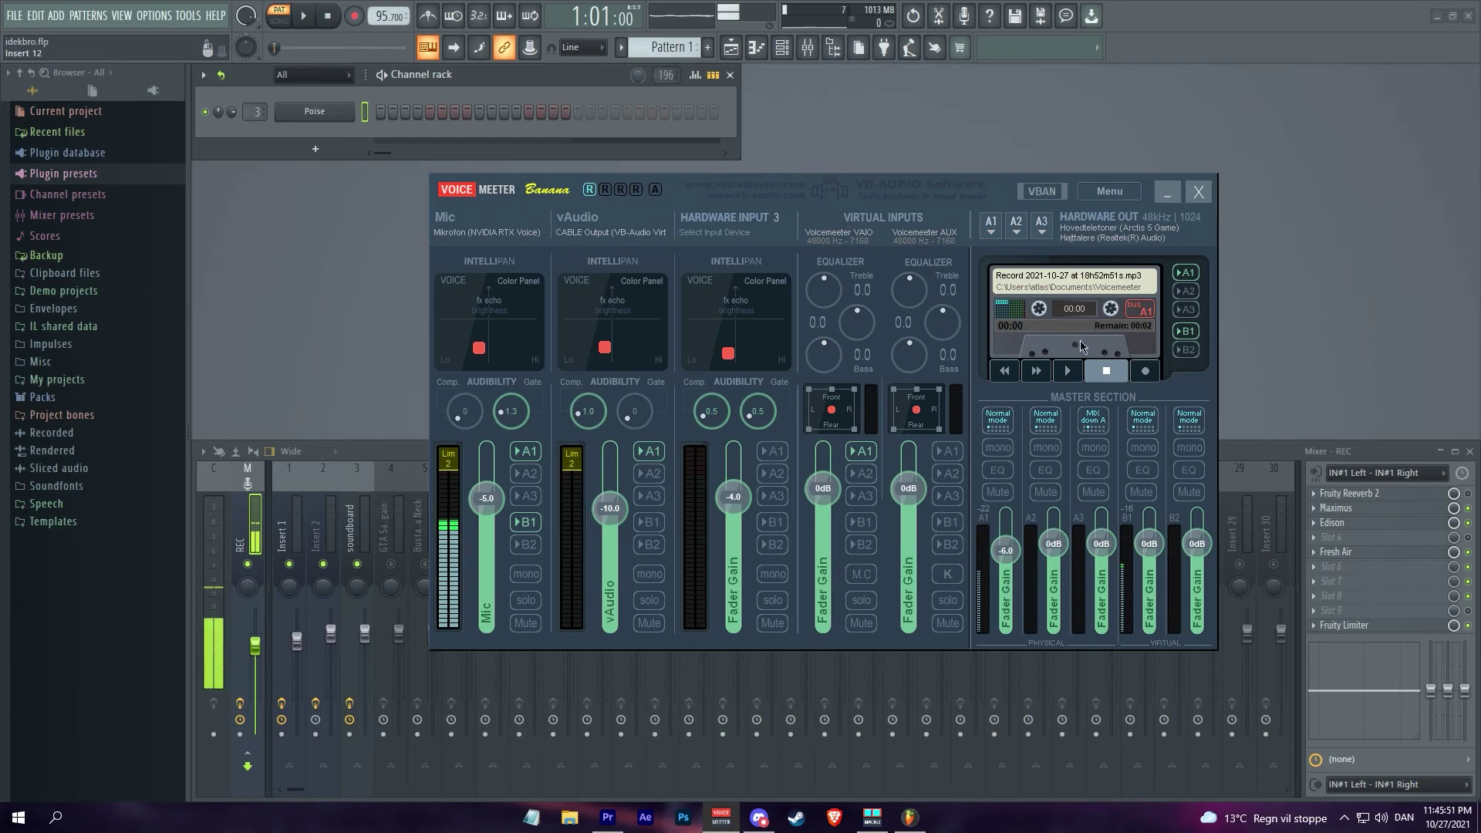
click(1166, 193)
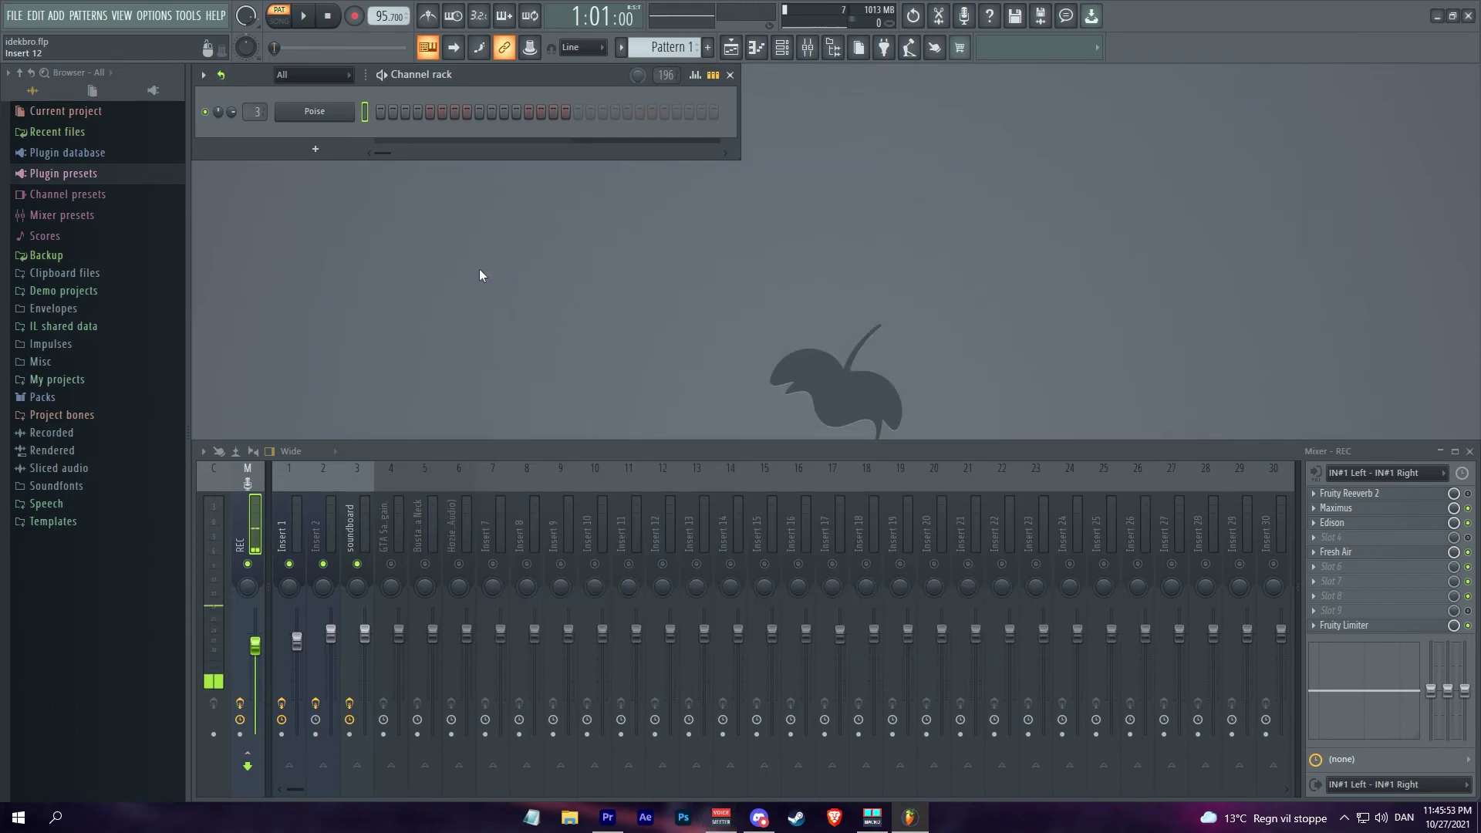
Open the Poise sampler channel to view its soundboard pads and close its window.
click(315, 113)
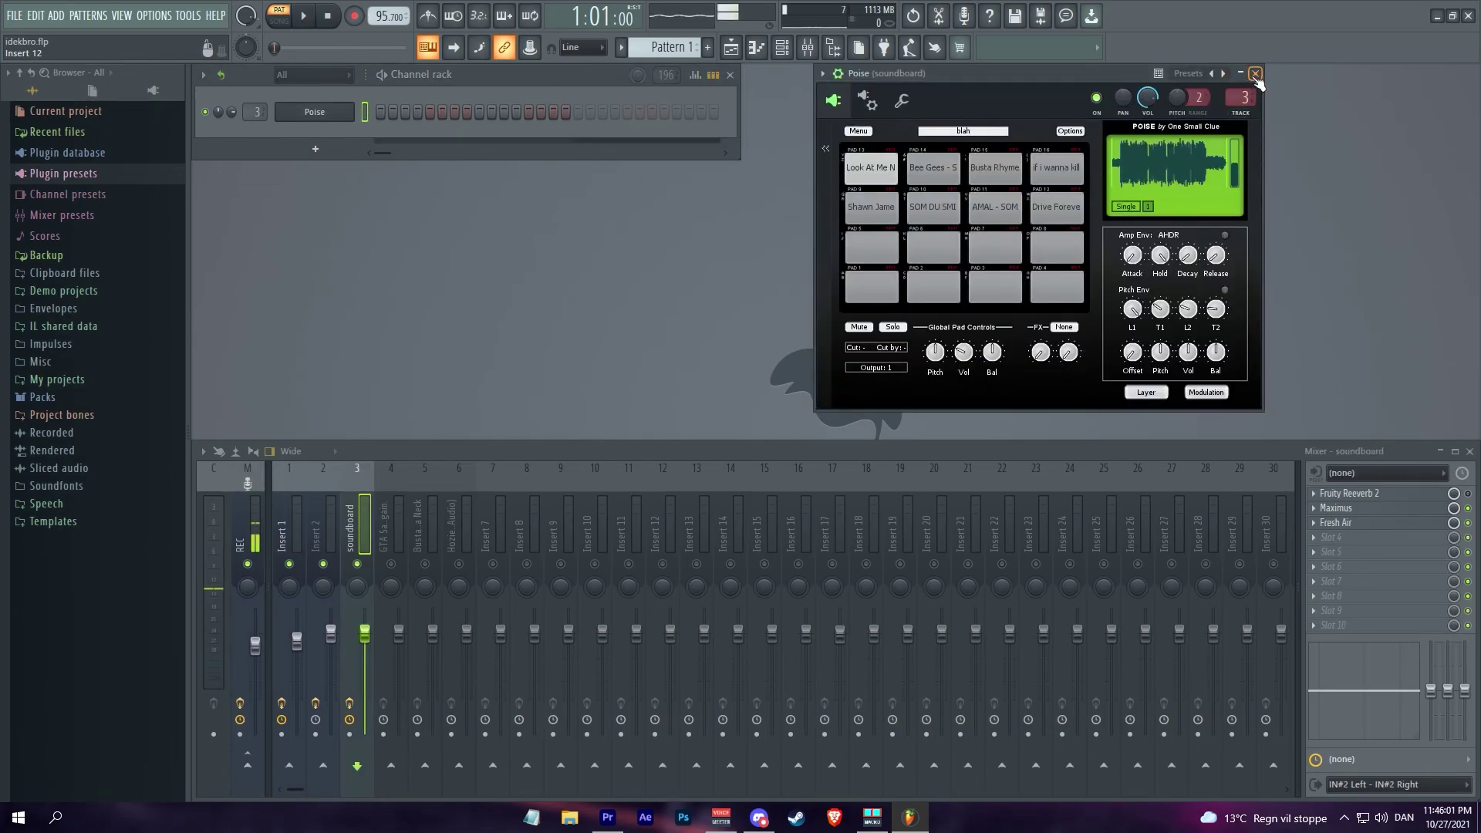
click(1255, 74)
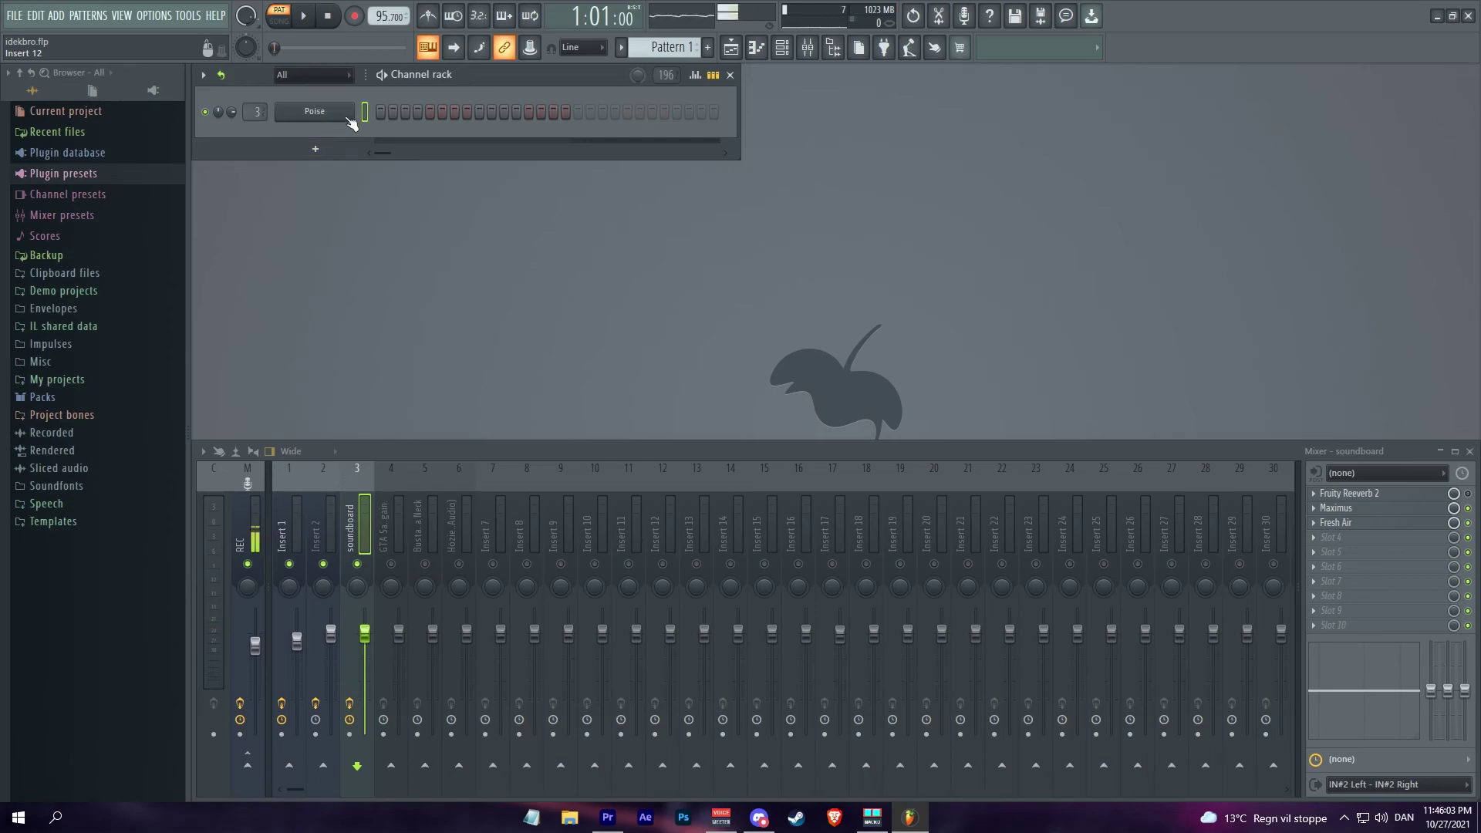